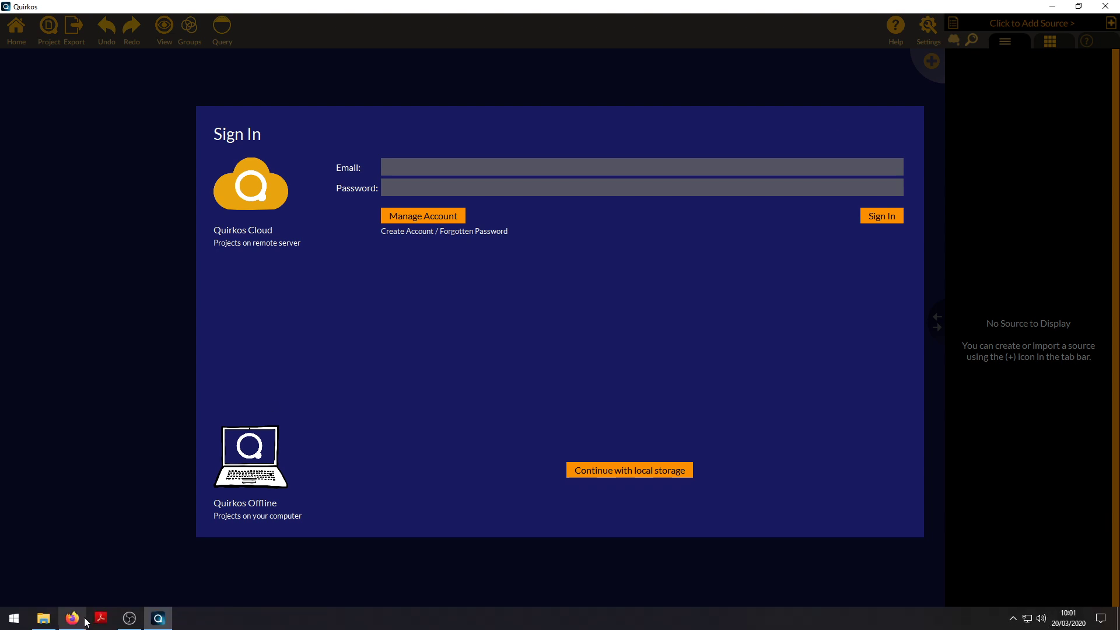
# Bring Firefox forward and browse the quirkos.com home page.
pyautogui.click(68, 622)
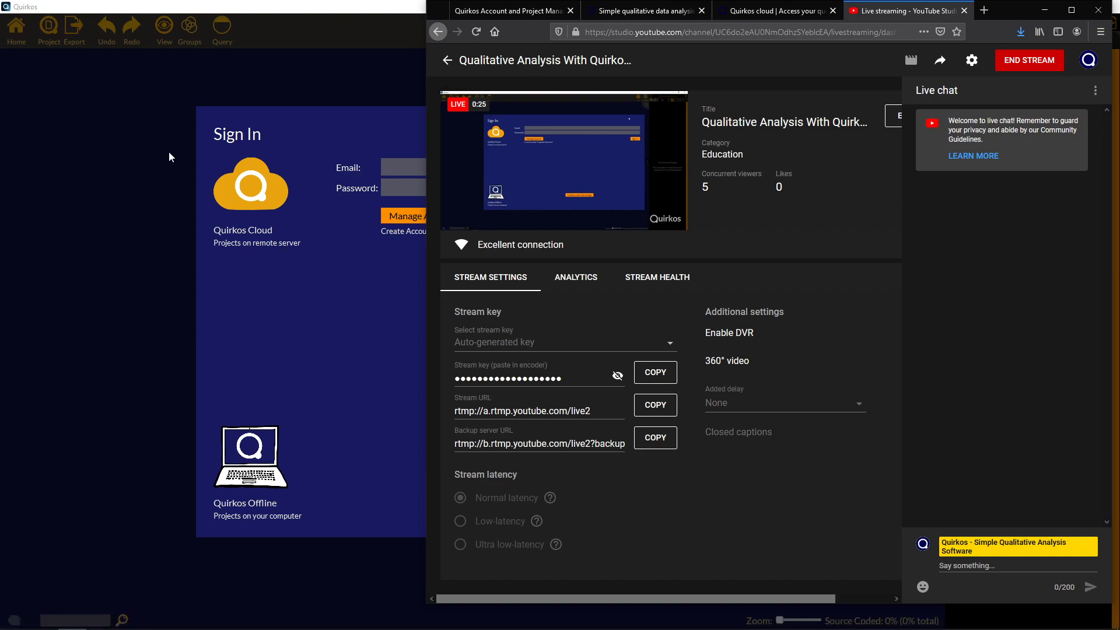
pyautogui.click(515, 16)
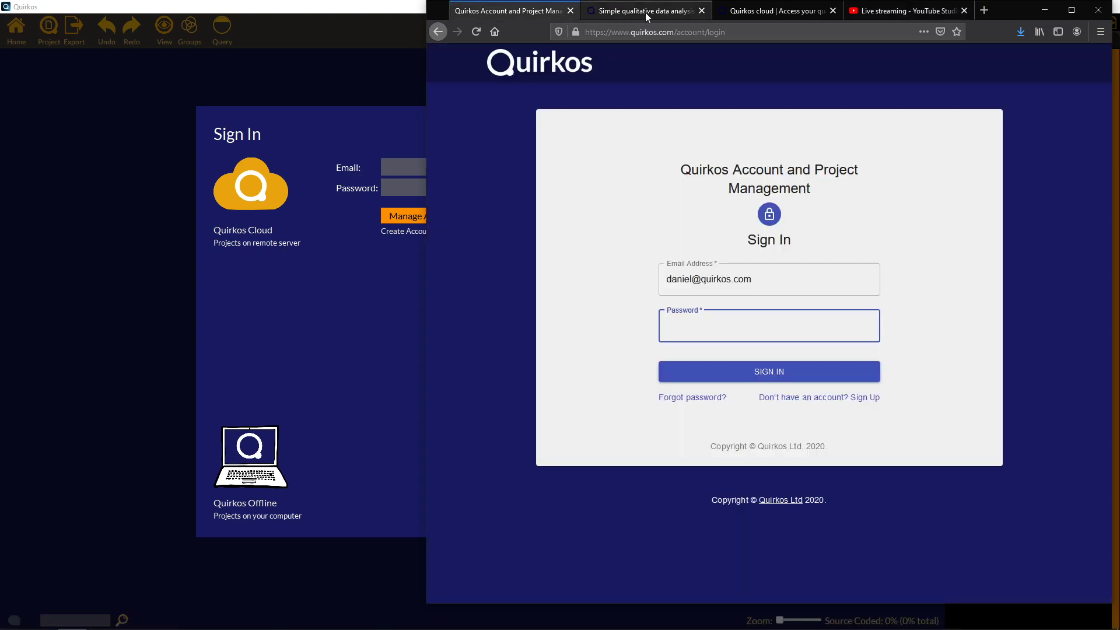
pyautogui.click(645, 12)
pyautogui.scroll(1, 706, 129)
pyautogui.scroll(15, 706, 126)
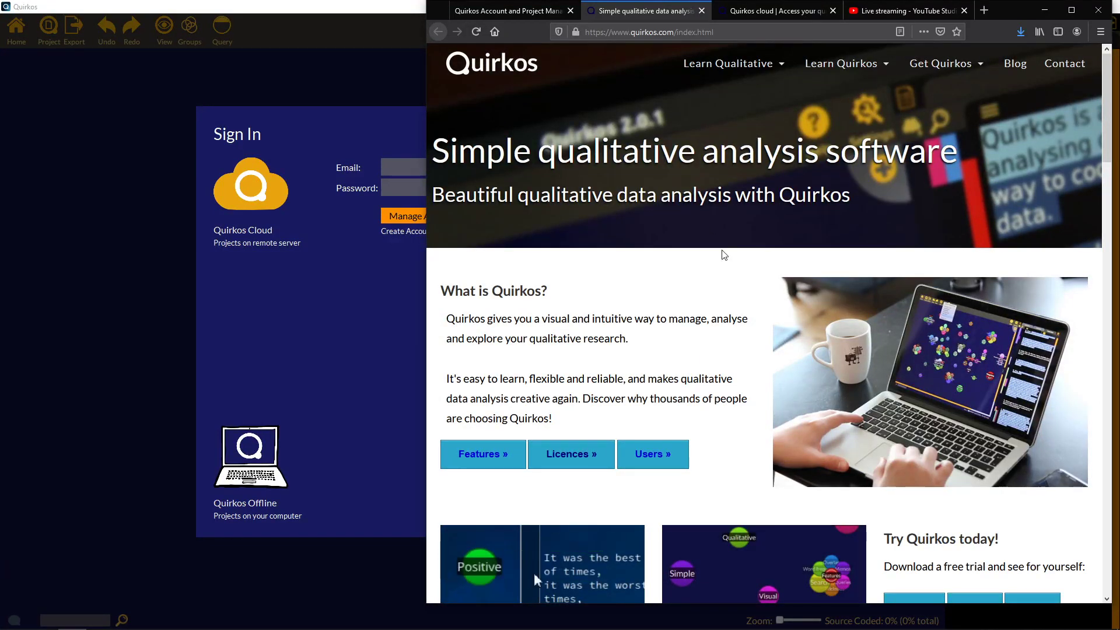
pyautogui.scroll(-4, 789, 299)
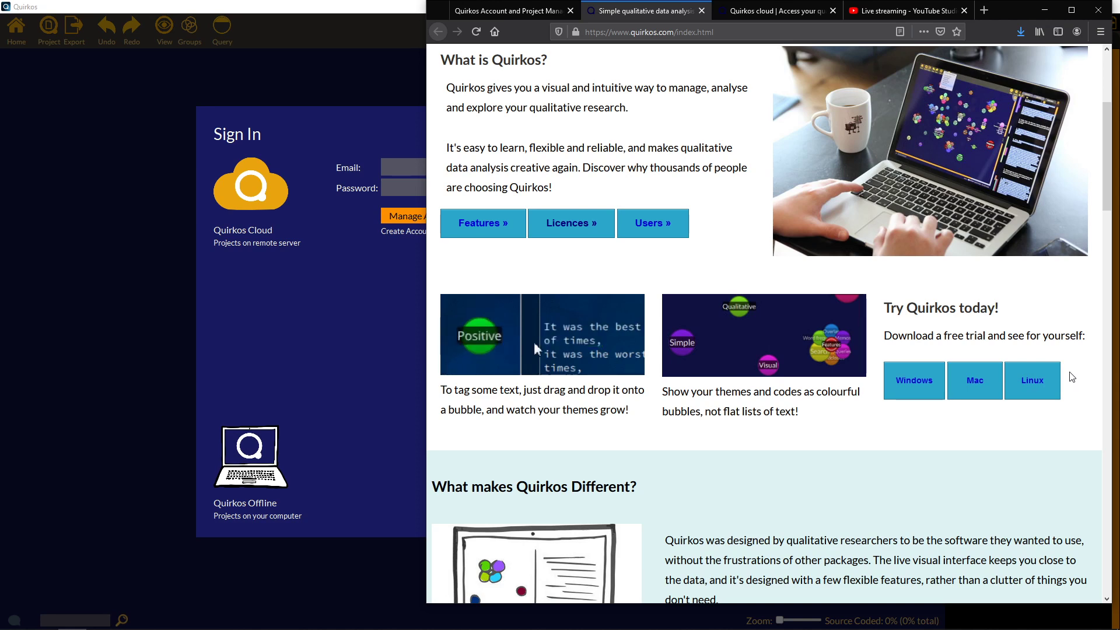
# Open the Quirkos Cloud page and read its pricing and free-trial details.
pyautogui.click(760, 13)
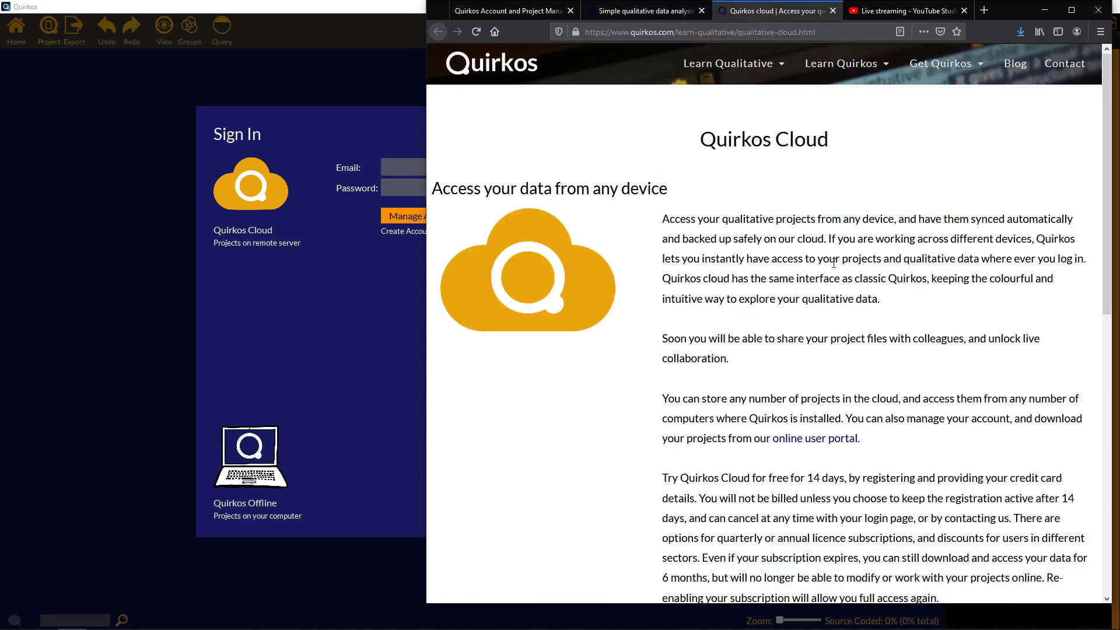
pyautogui.scroll(-3, 903, 280)
pyautogui.scroll(3, 951, 231)
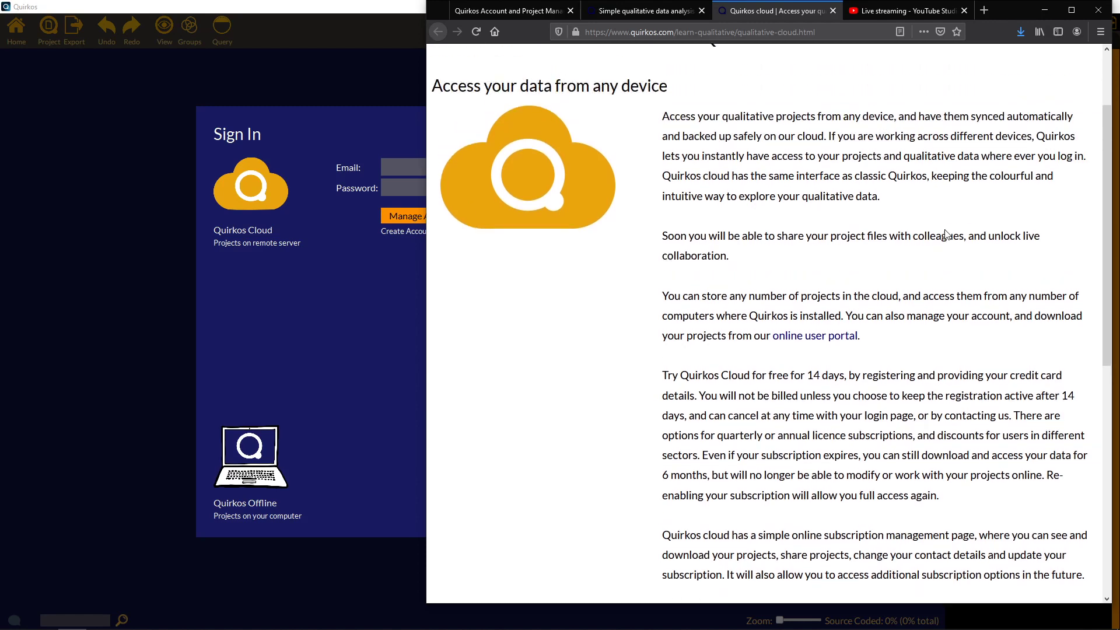
pyautogui.scroll(-2, 946, 232)
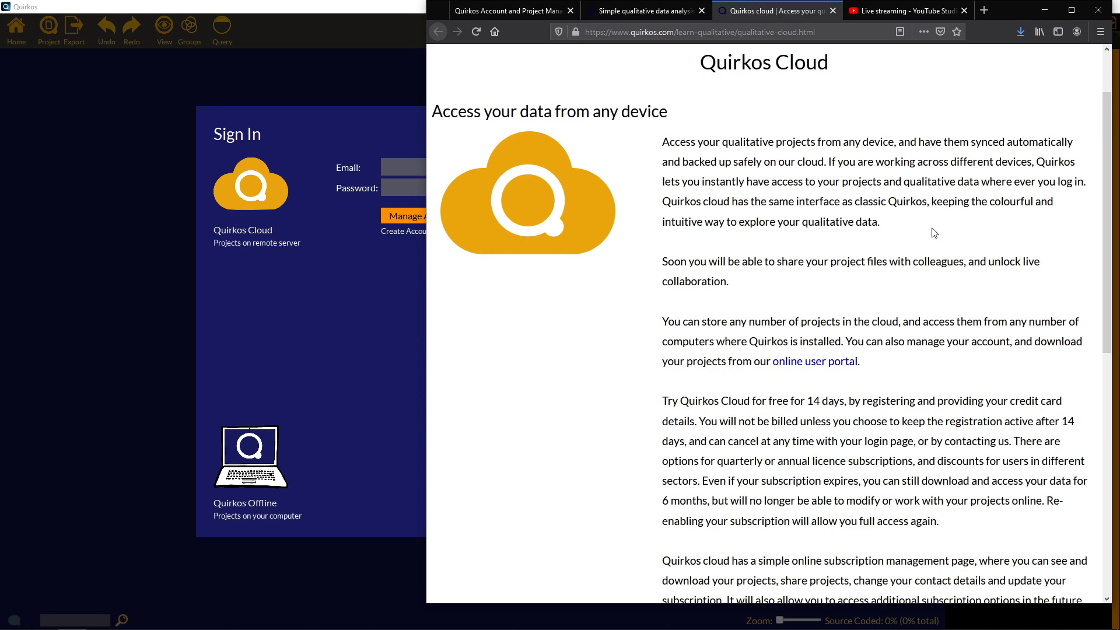
# Sign in to Quirkos Cloud in Quirkos using the account e-mail and password.
pyautogui.click(326, 273)
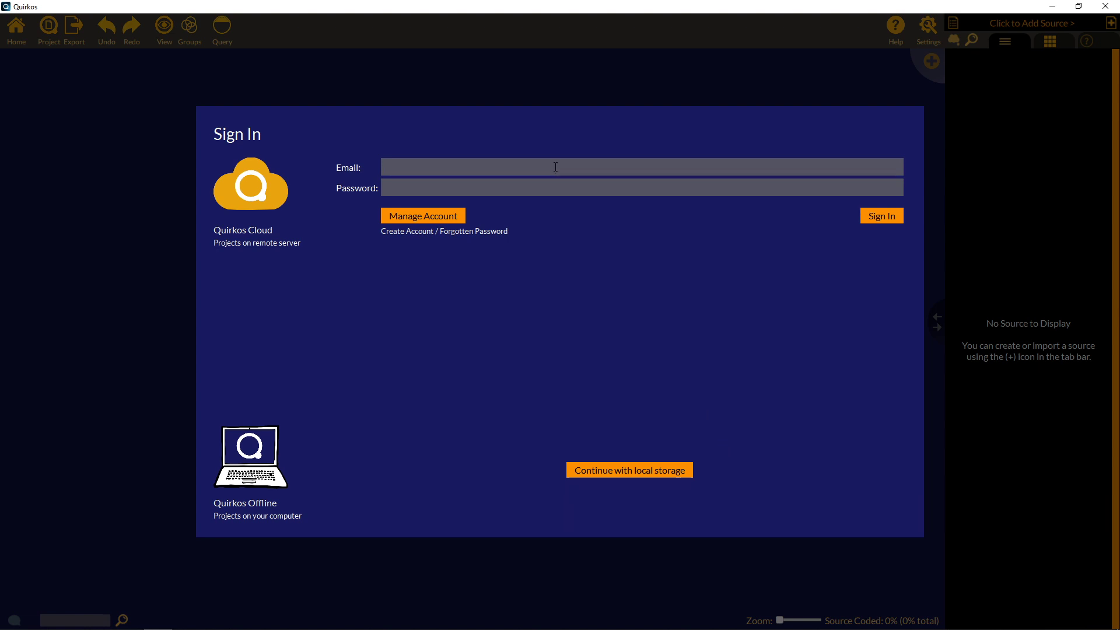
pyautogui.press('Tab')
pyautogui.write('••••••••••••')
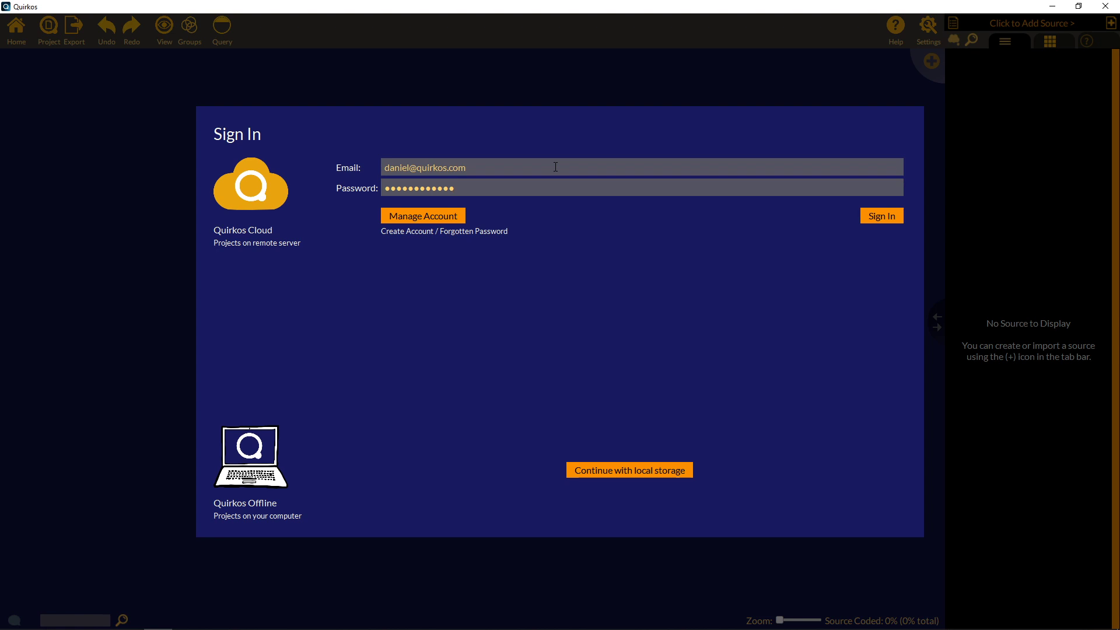
pyautogui.press('Return')
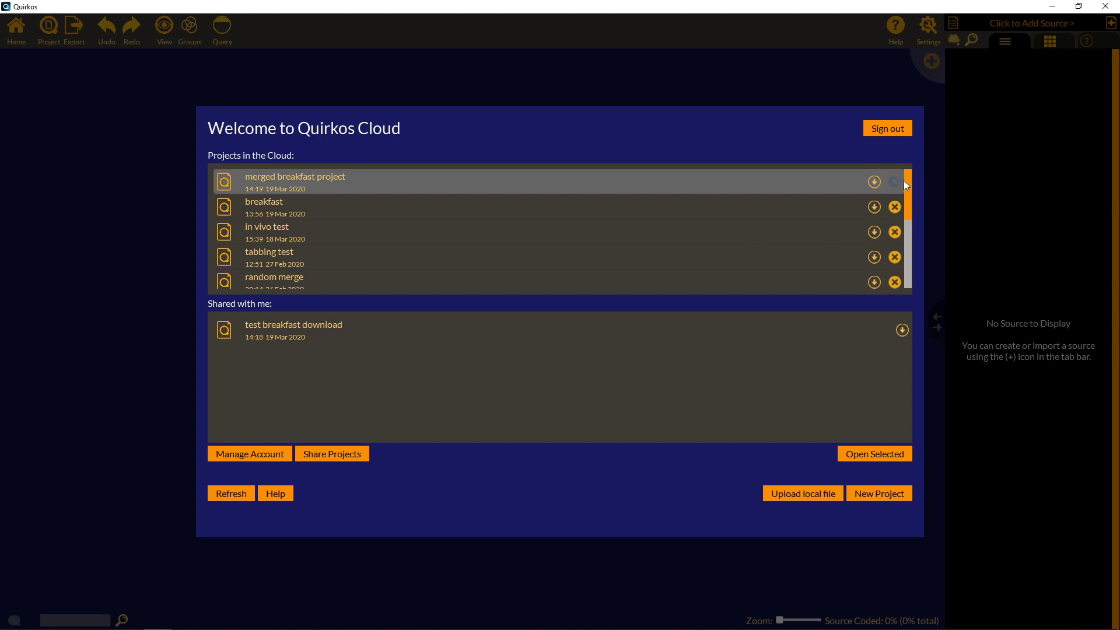
pyautogui.moveTo(908, 198)
pyautogui.mouseDown()
pyautogui.moveTo(914, 284)
pyautogui.moveTo(913, 190)
pyautogui.mouseUp()
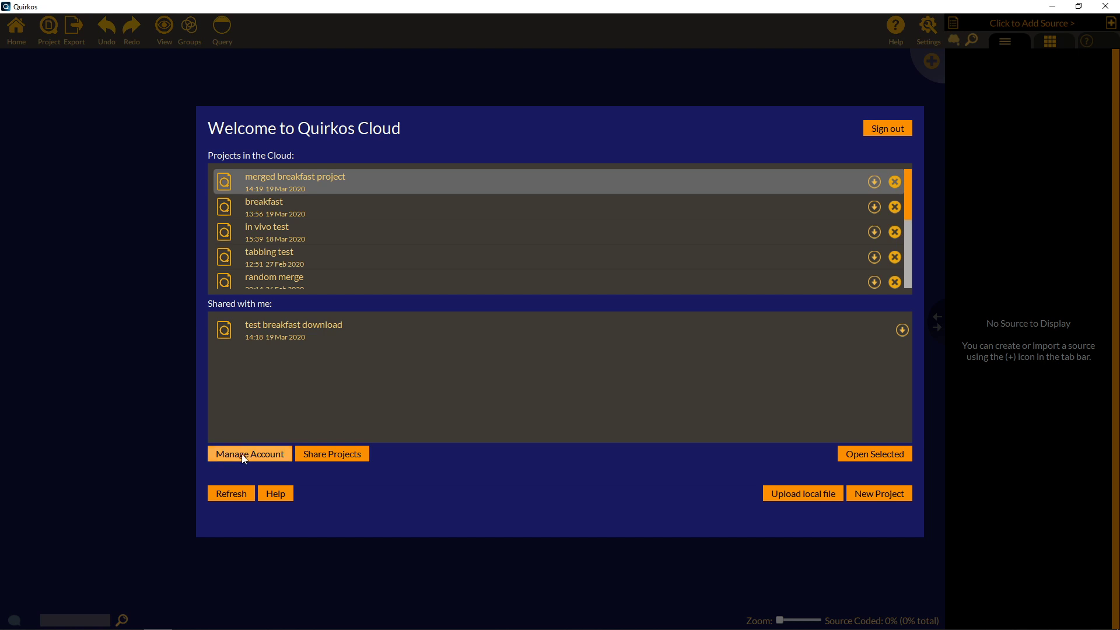
# Log in on the Quirkos account website with the account e-mail and password, then view Projects.
pyautogui.click(275, 453)
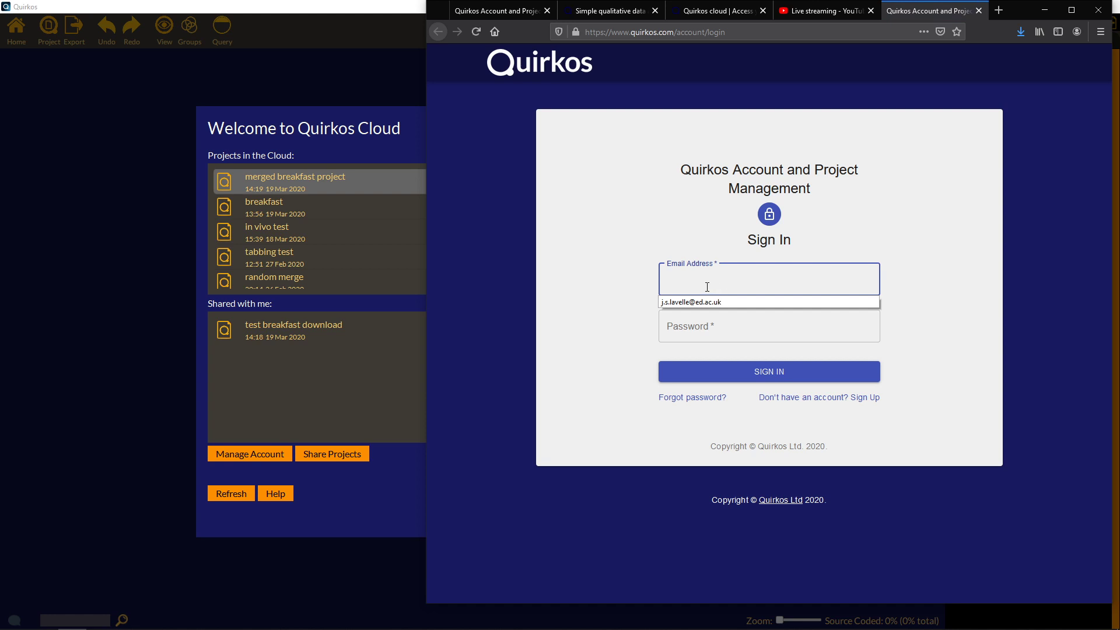
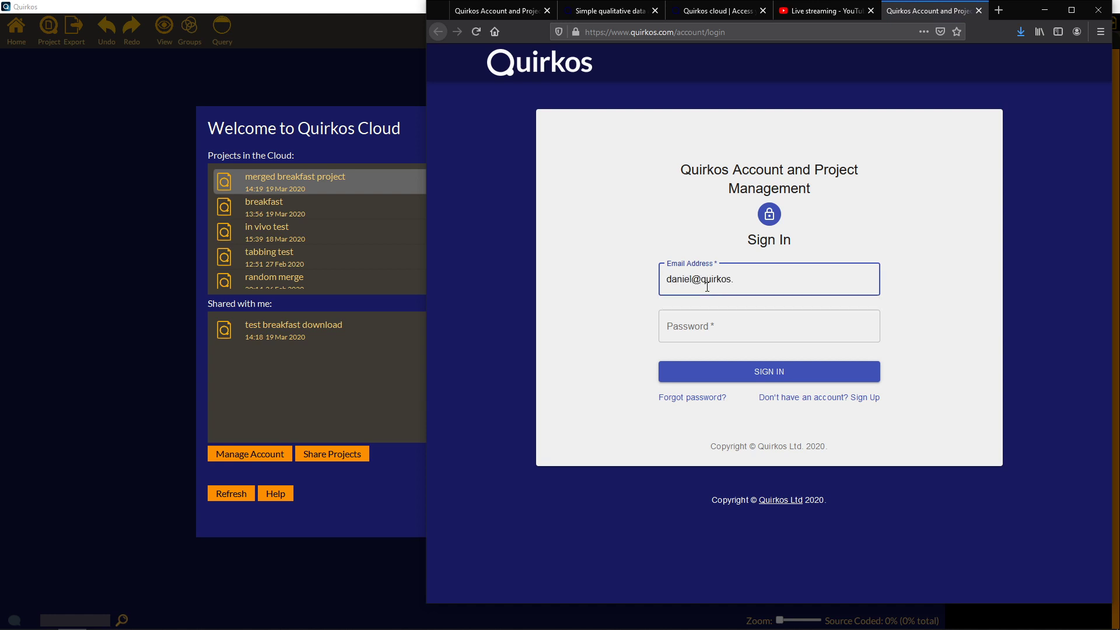
pyautogui.press('Tab')
pyautogui.write('•••••••')
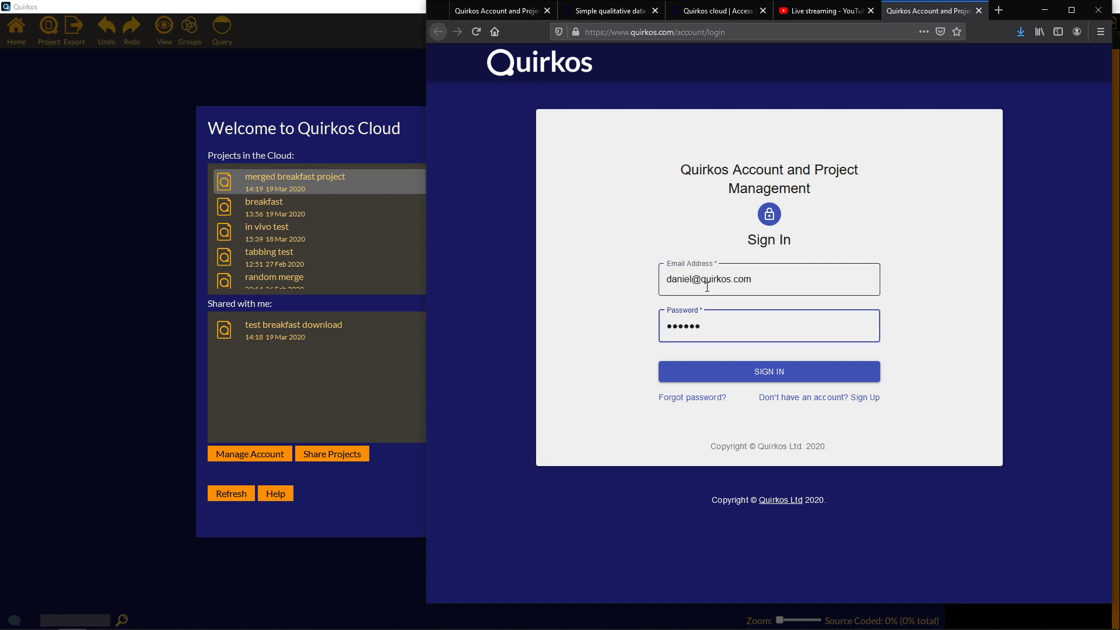
pyautogui.press('BackSpace')
pyautogui.press('BackSpace')
pyautogui.press('BackSpace')
pyautogui.press('BackSpace')
pyautogui.press('BackSpace')
pyautogui.press('BackSpace')
pyautogui.write('•••••••••••')
pyautogui.press('BackSpace')
pyautogui.press('BackSpace')
pyautogui.press('BackSpace')
pyautogui.press('BackSpace')
pyautogui.press('BackSpace')
pyautogui.press('BackSpace')
pyautogui.press('BackSpace')
pyautogui.press('BackSpace')
pyautogui.press('BackSpace')
pyautogui.press('BackSpace')
pyautogui.press('BackSpace')
pyautogui.write('••••••••••••')
pyautogui.press('Return')
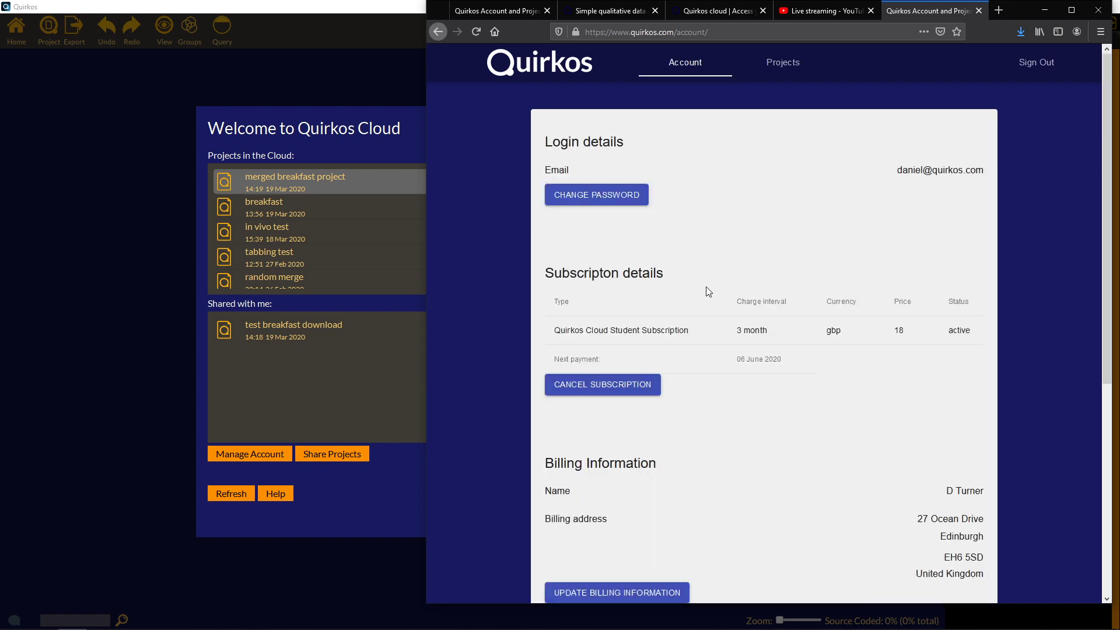
pyautogui.click(785, 65)
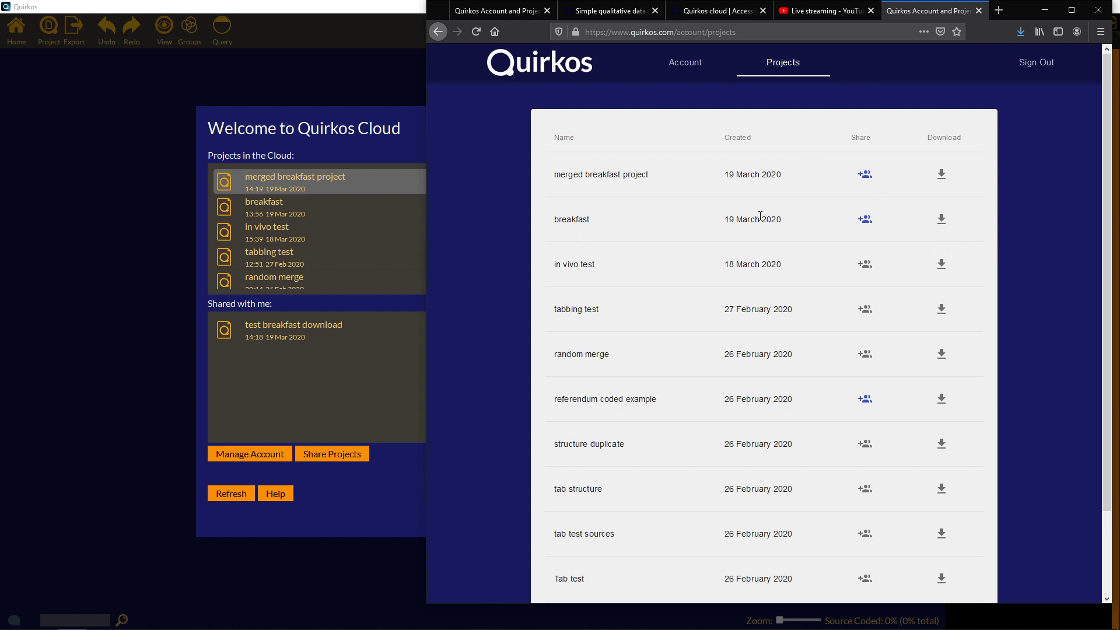
# Try sharing breakfast with a new e-mail address, which finds no user, and cancel.
pyautogui.click(867, 220)
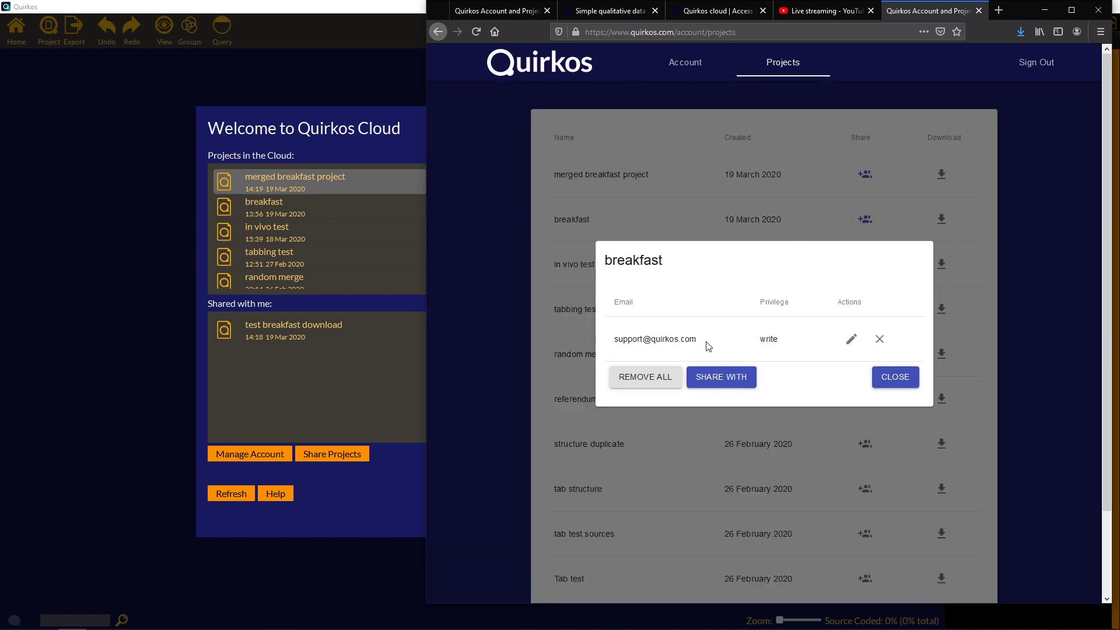
pyautogui.click(723, 379)
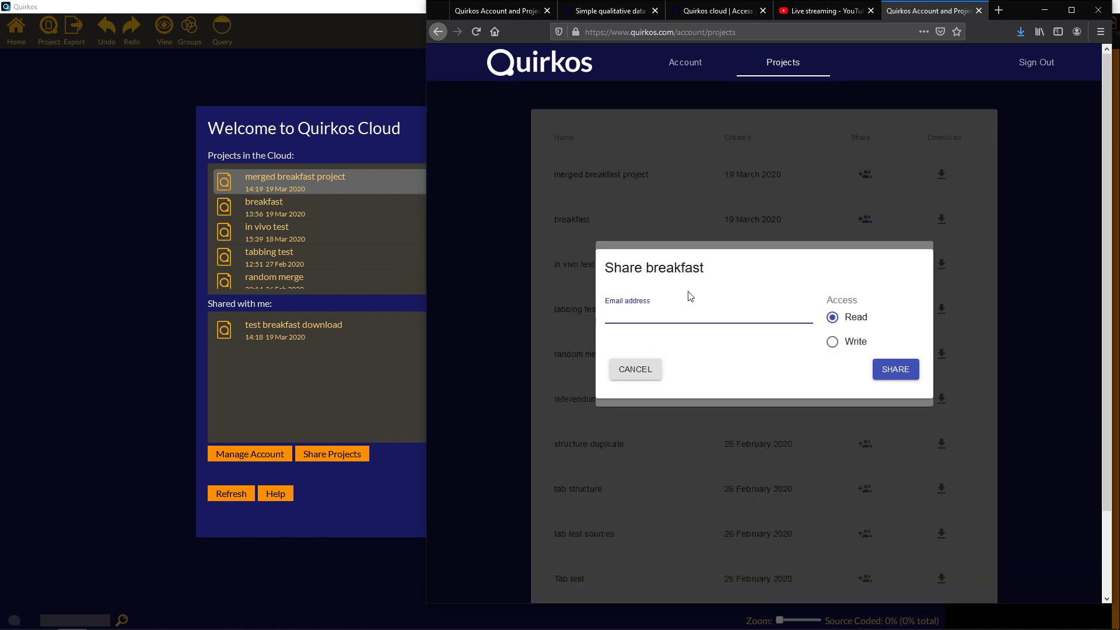
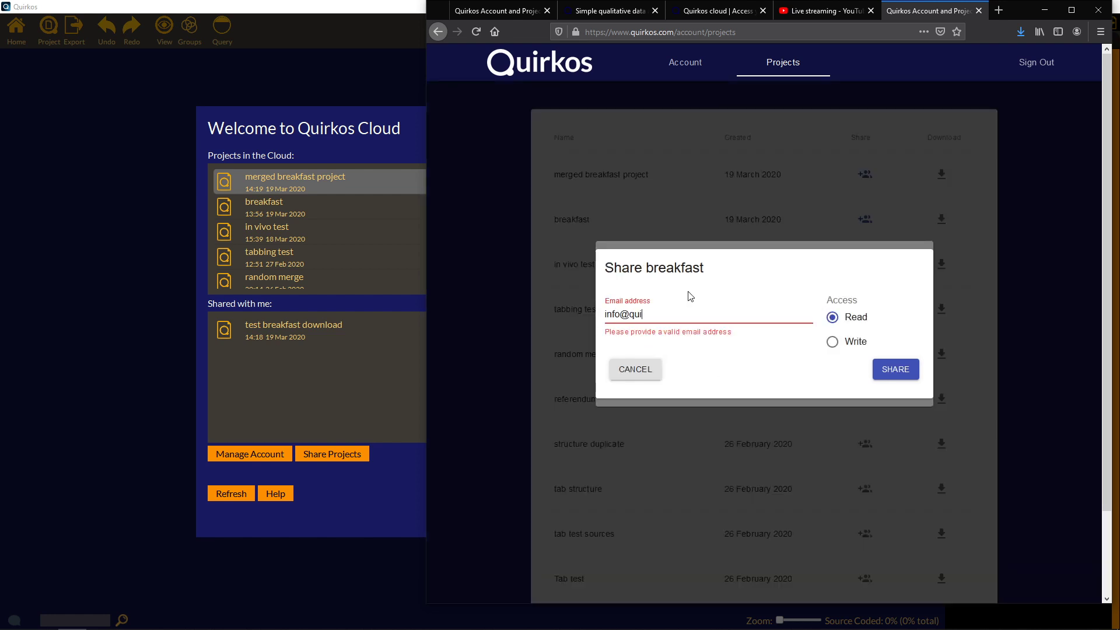
pyautogui.press('Return')
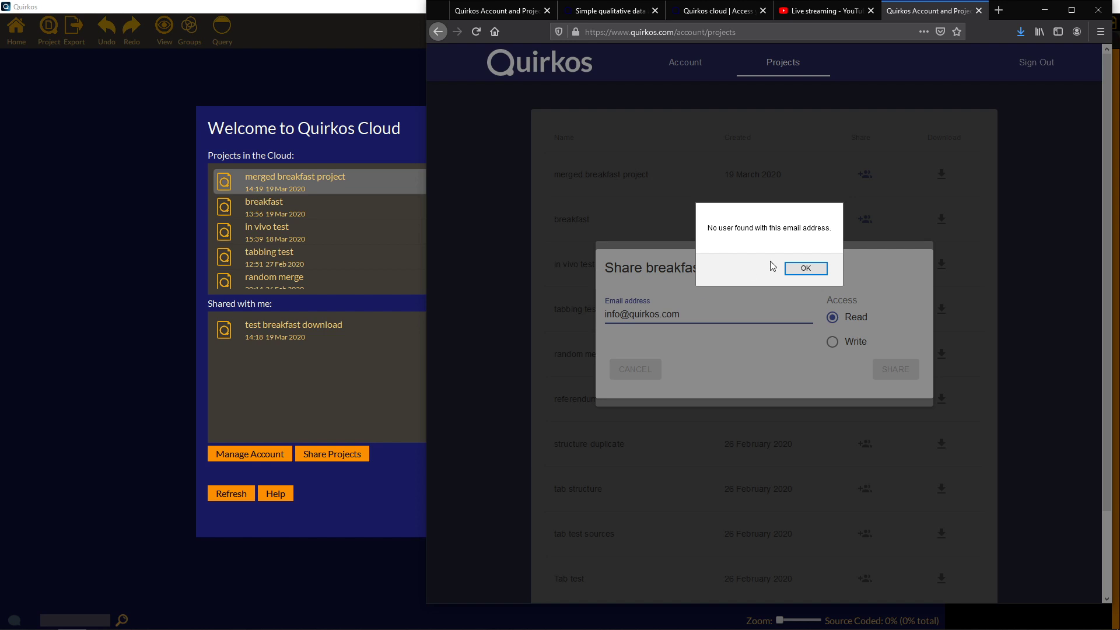
pyautogui.click(806, 270)
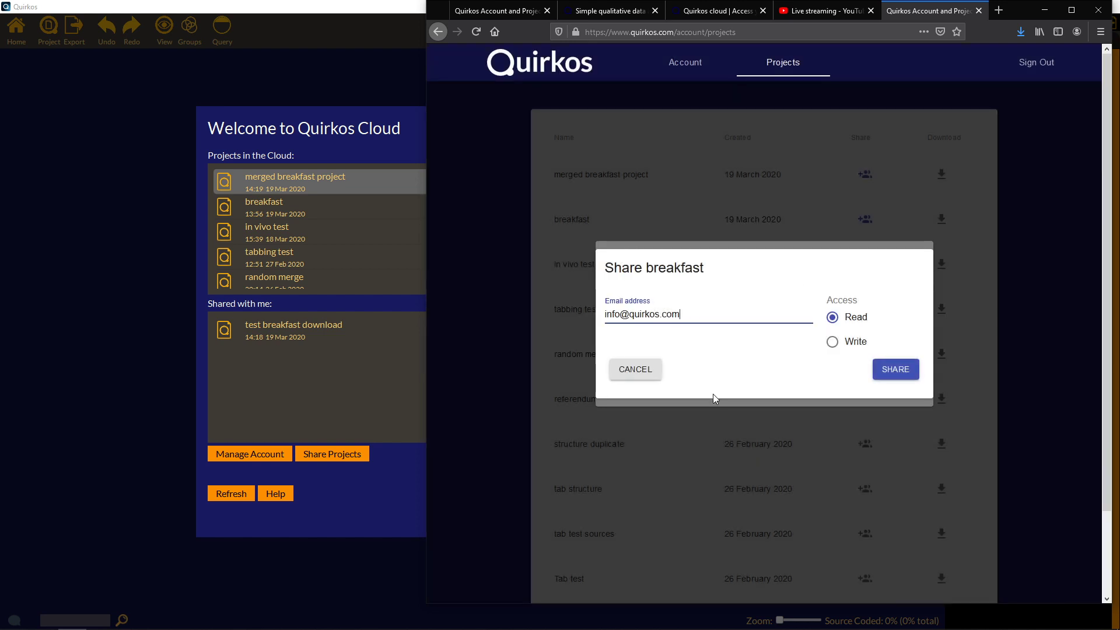
pyautogui.click(645, 377)
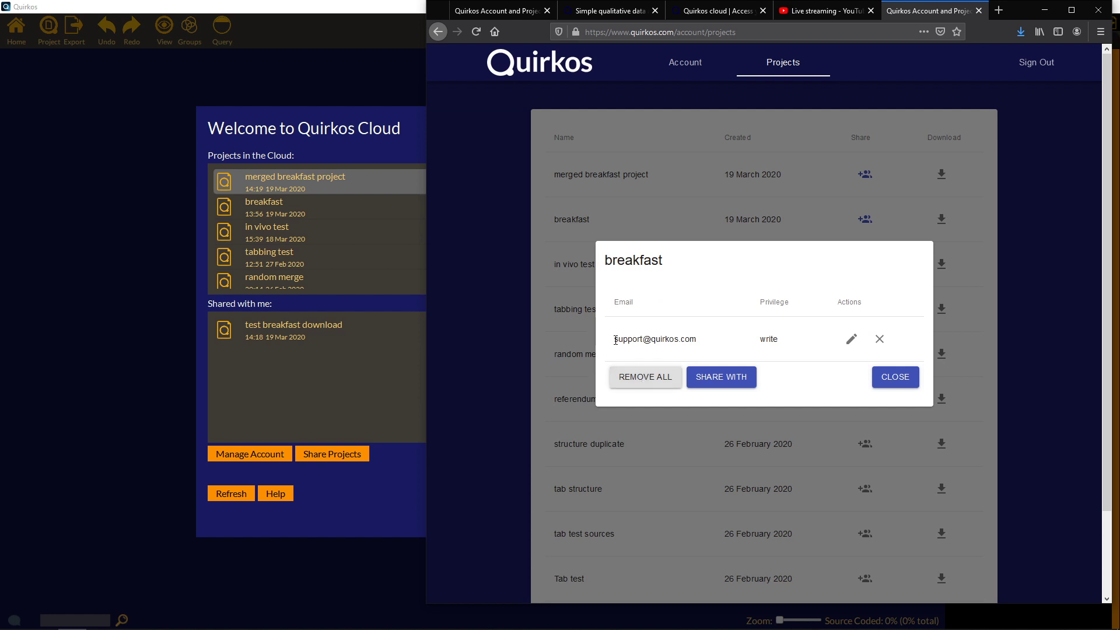
# Set the collaborator's access to Write, then remove them from the breakfast project.
pyautogui.moveTo(613, 338); pyautogui.dragTo(728, 343)
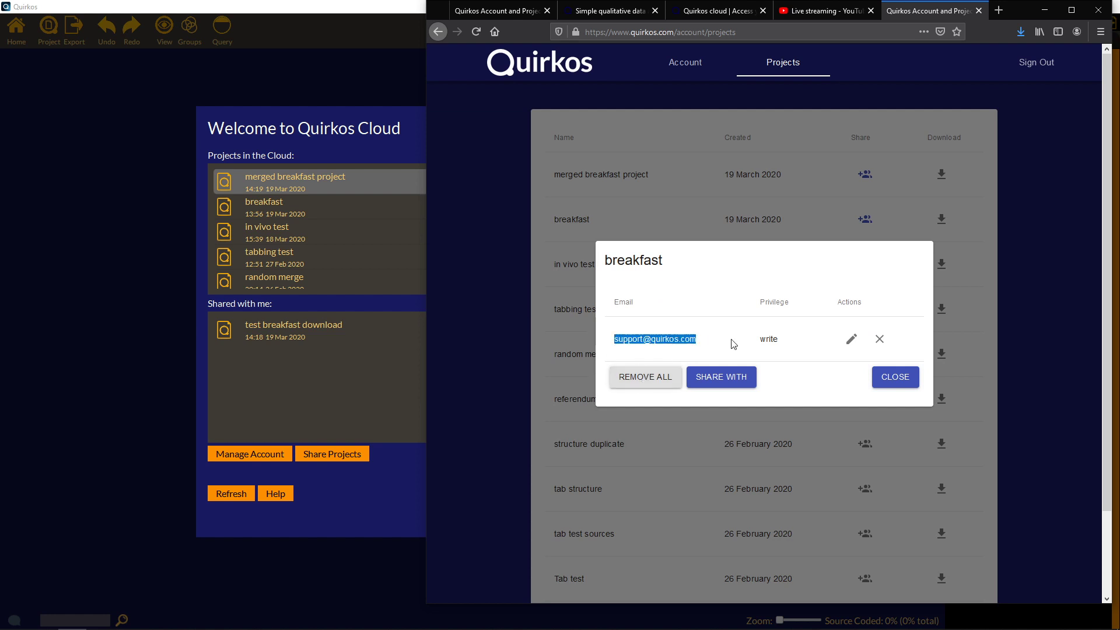
pyautogui.click(733, 344)
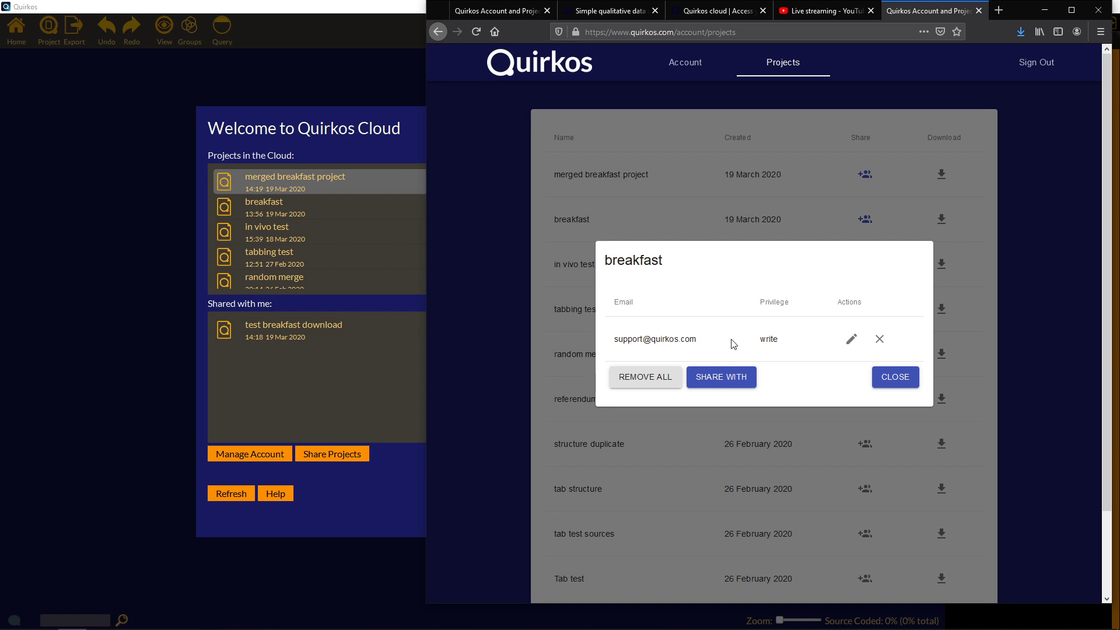
pyautogui.click(851, 339)
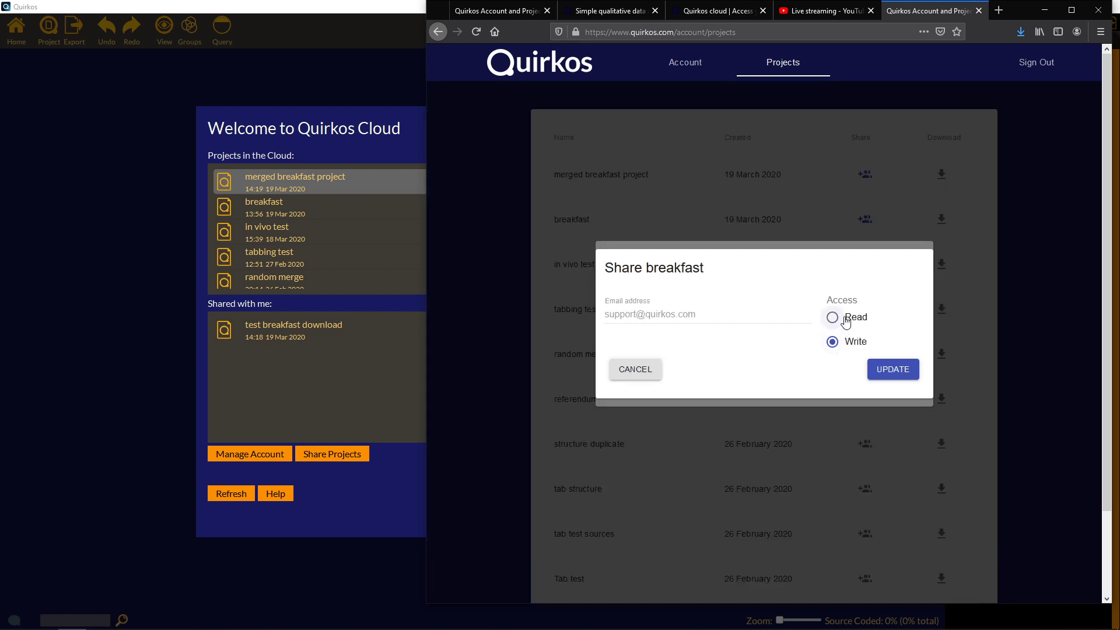
pyautogui.click(845, 320)
pyautogui.click(845, 341)
pyautogui.click(901, 373)
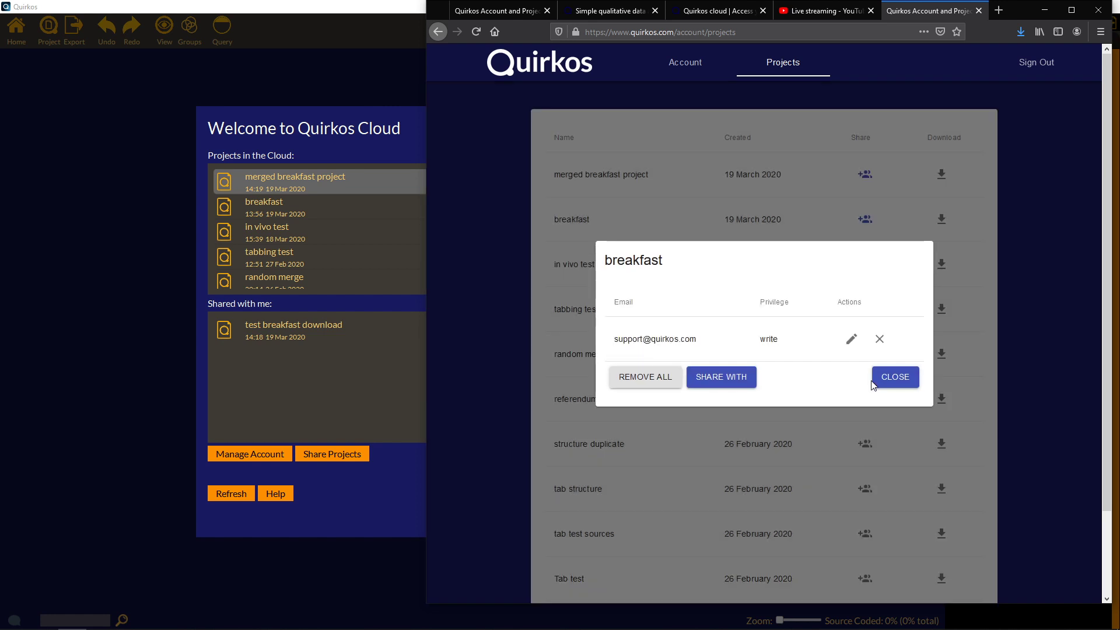
pyautogui.click(879, 339)
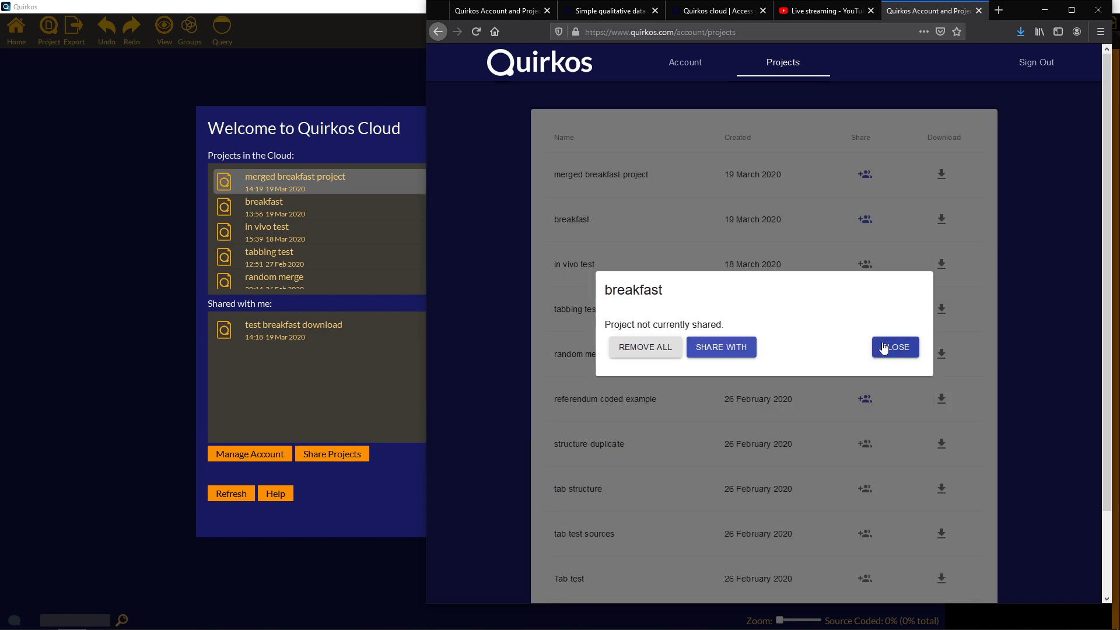
pyautogui.click(884, 347)
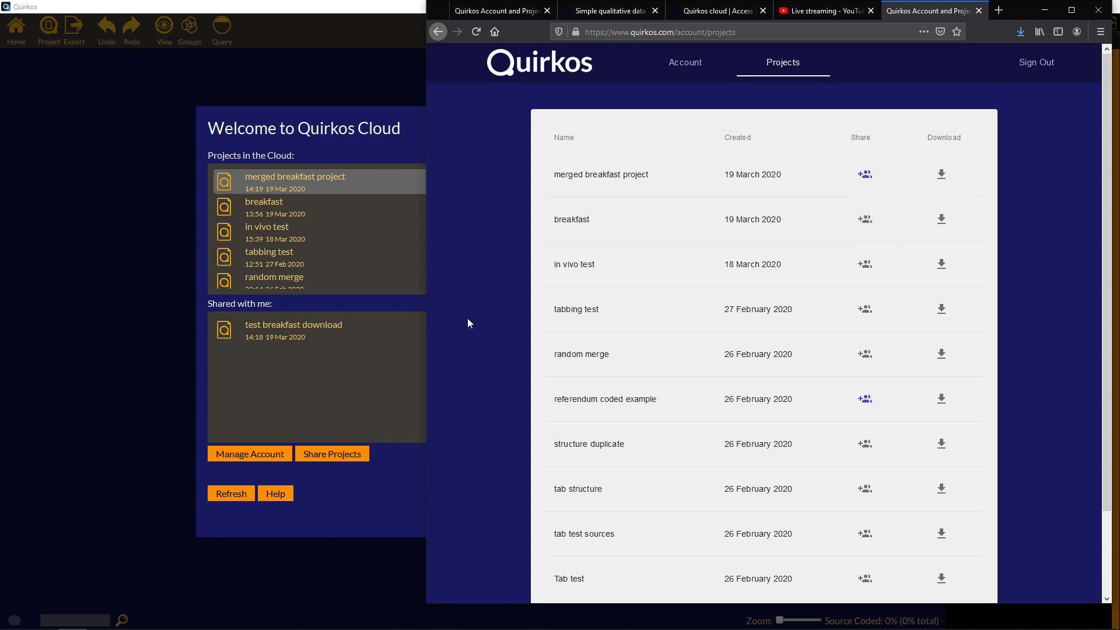
# Begin a new Quirkos Cloud project titled 'smartphone project'.
pyautogui.click(382, 118)
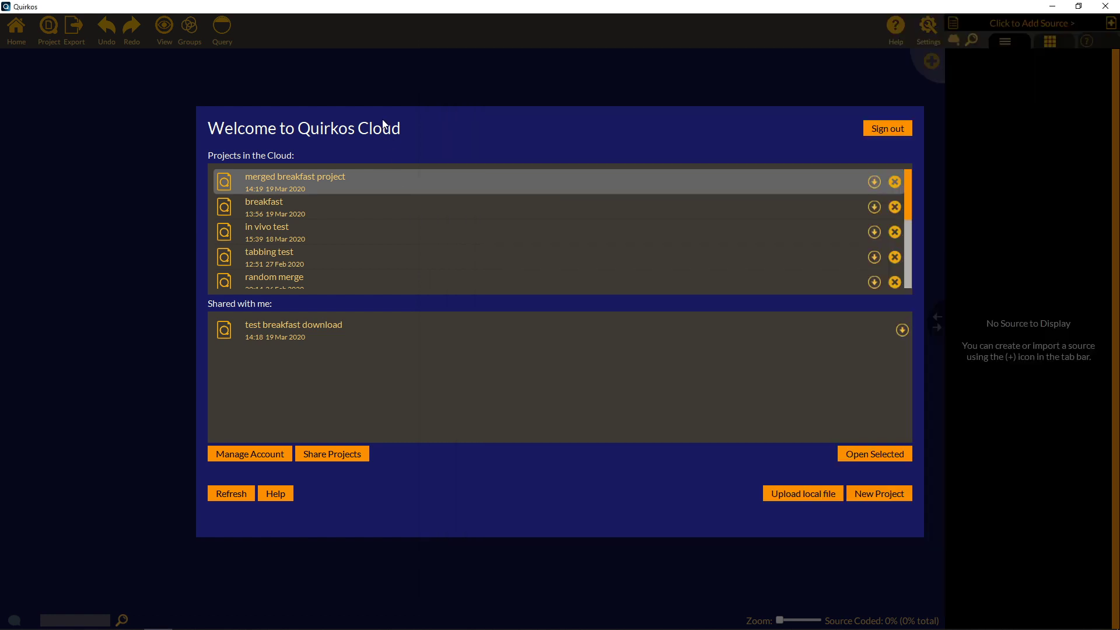
pyautogui.click(906, 494)
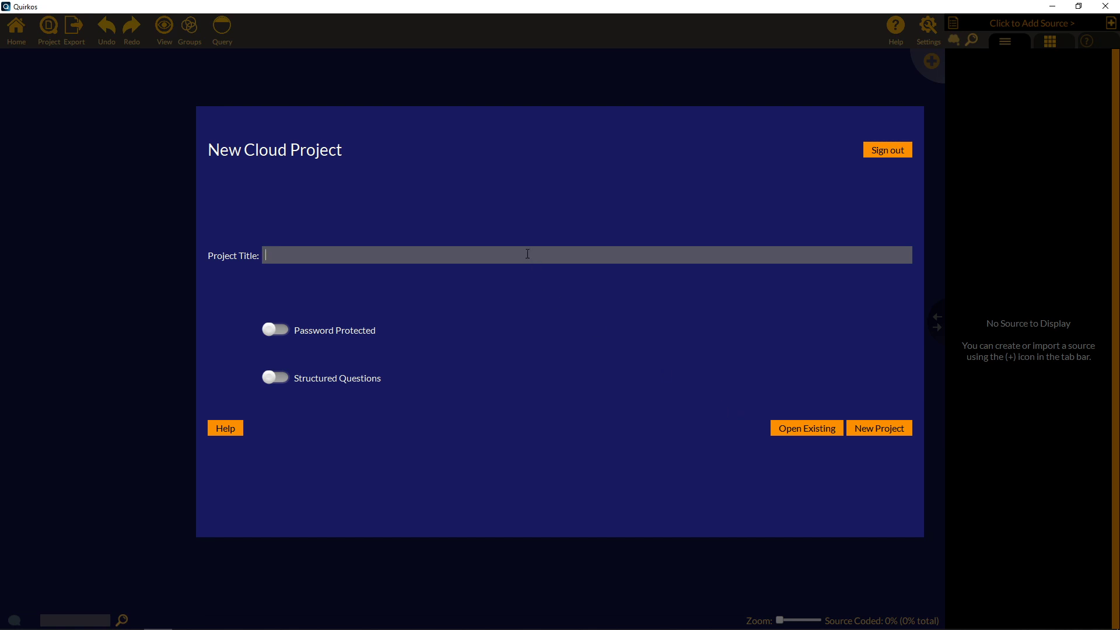
pyautogui.write('smartphone project')
# Create the smartphone project, widen the source panel, and show the Add Source options.
pyautogui.click(868, 425)
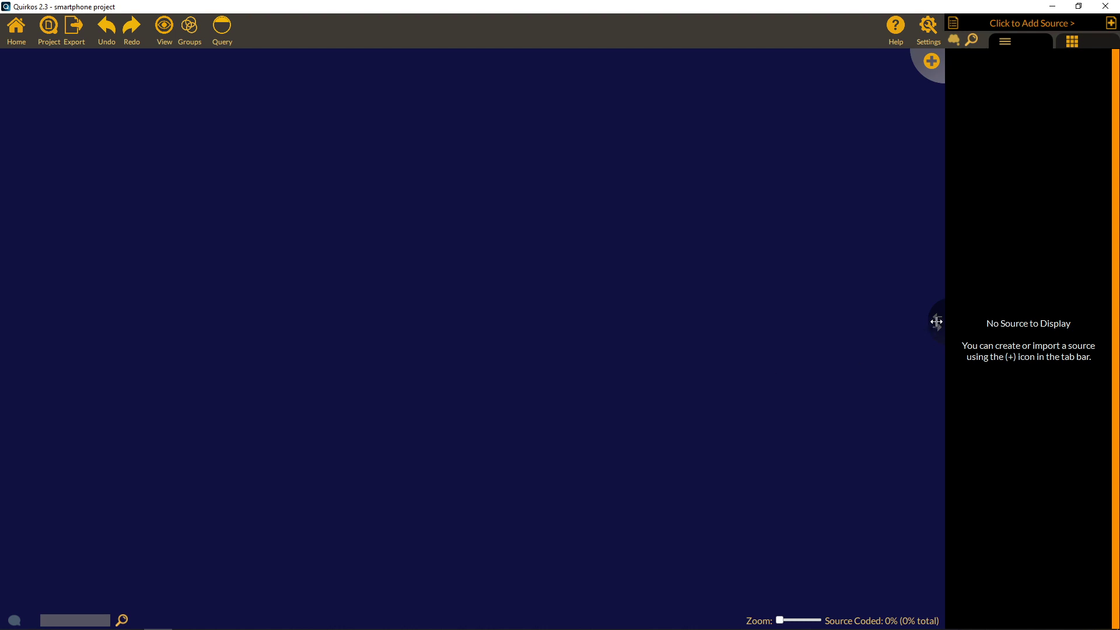
pyautogui.moveTo(935, 321); pyautogui.dragTo(642, 342)
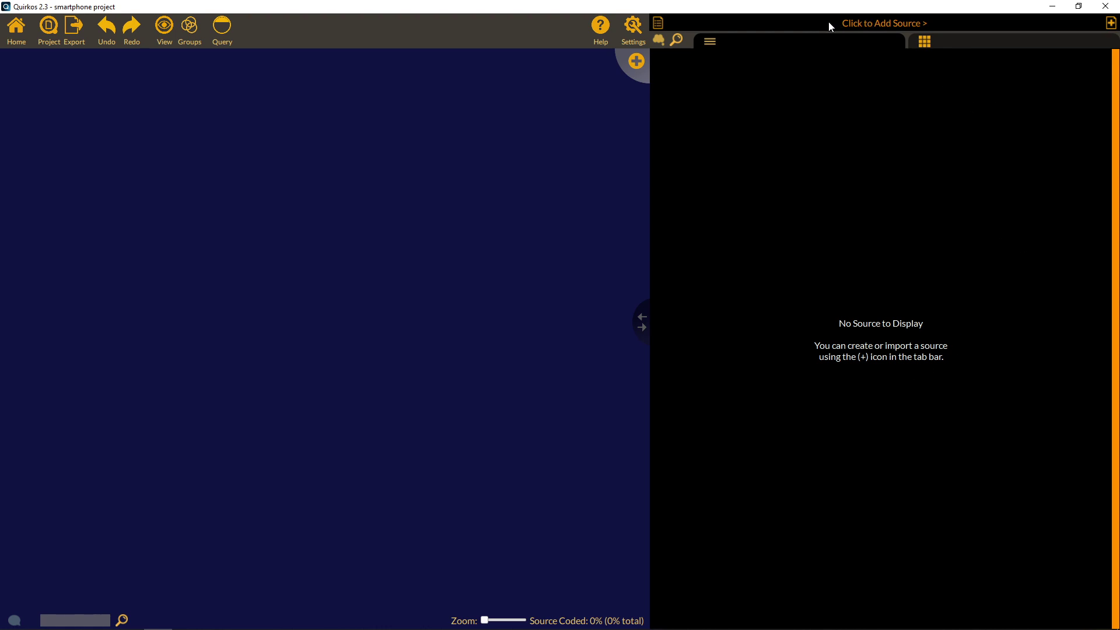
pyautogui.click(1111, 24)
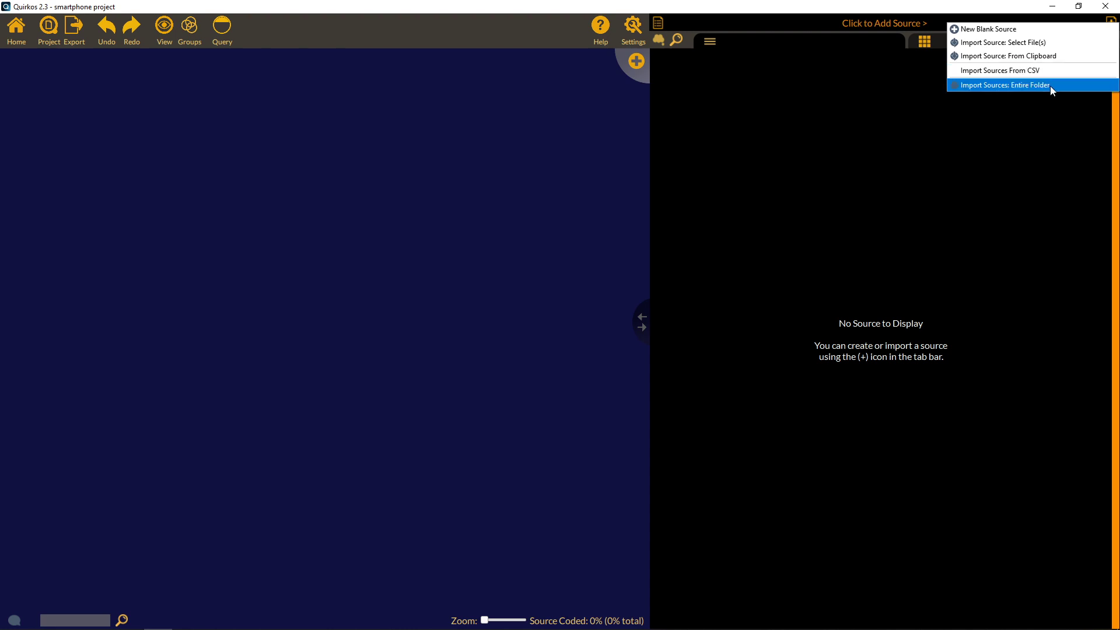
# Select Chris through smartphone-article in Documents > smartphone project for import.
pyautogui.click(1039, 44)
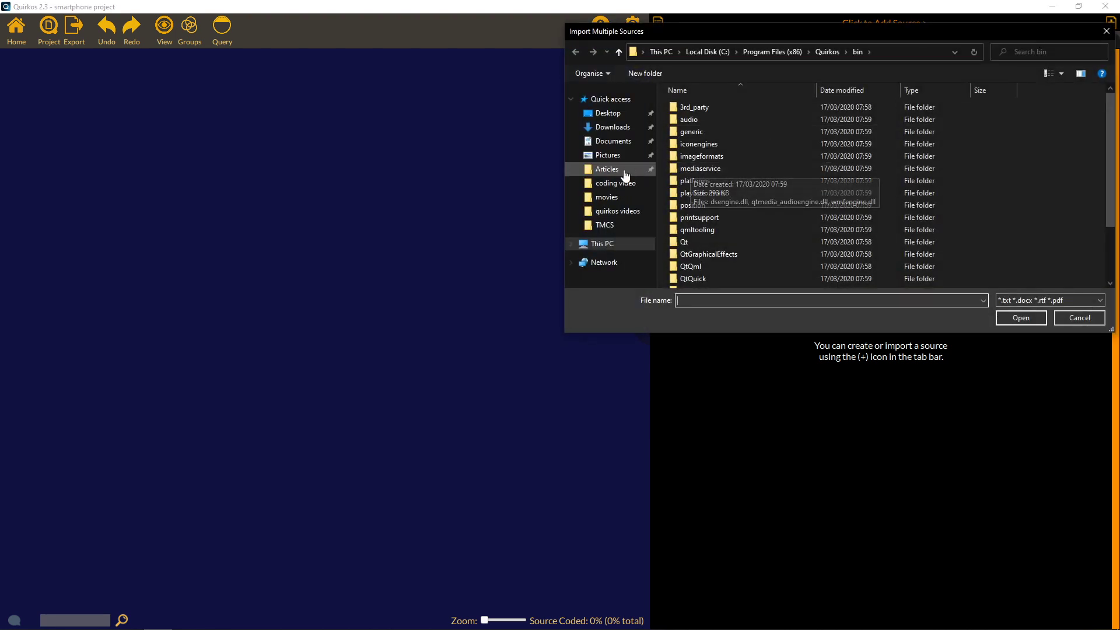
pyautogui.click(619, 143)
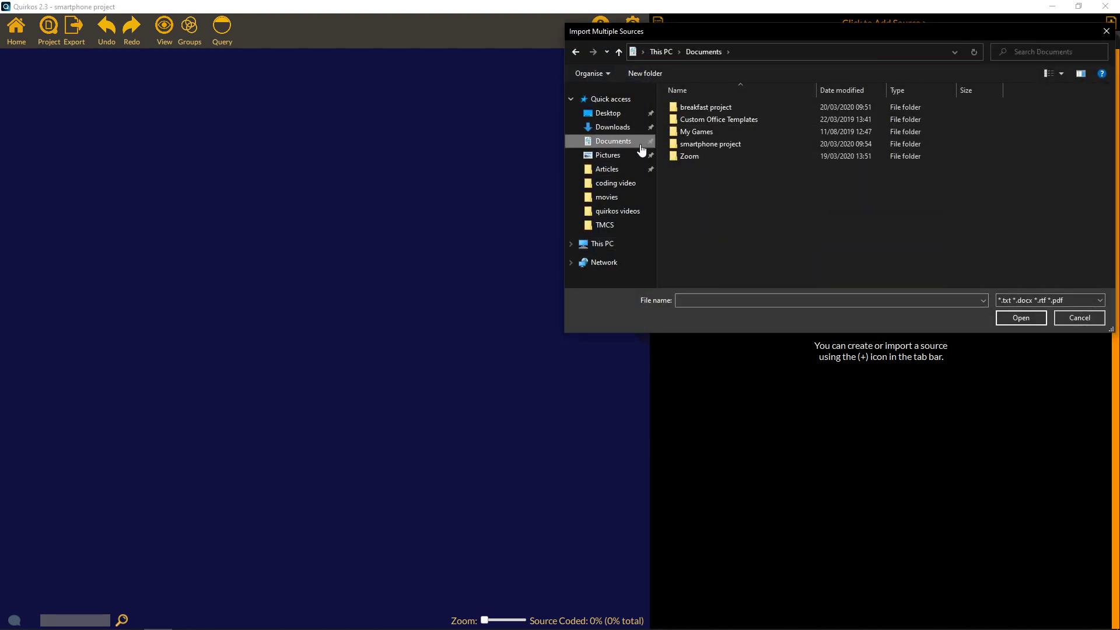
pyautogui.doubleClick(707, 145)
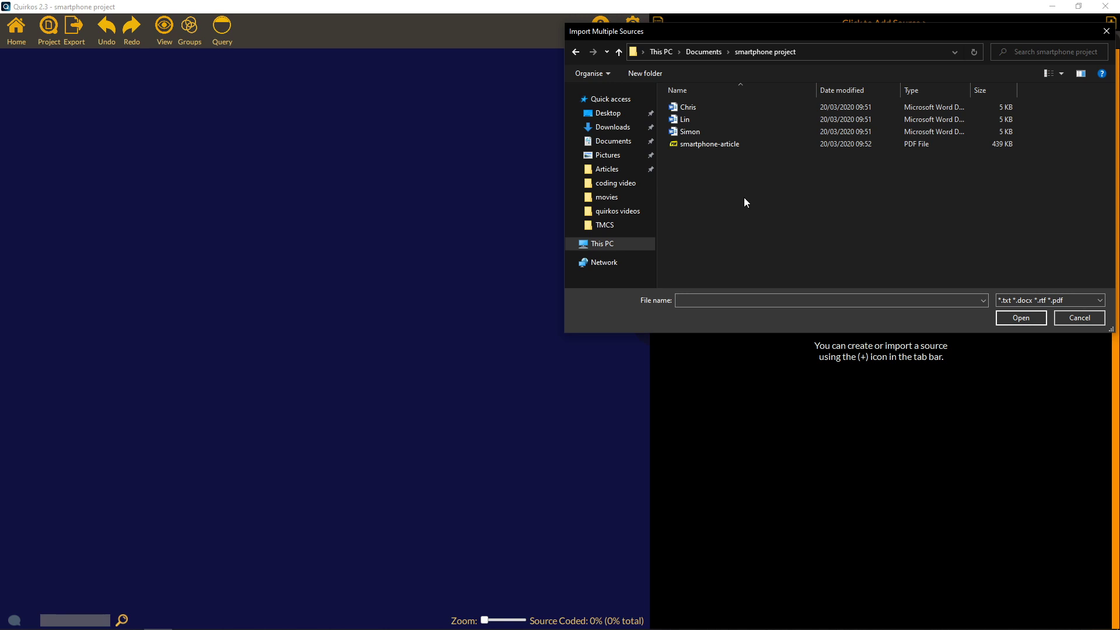
pyautogui.click(695, 110)
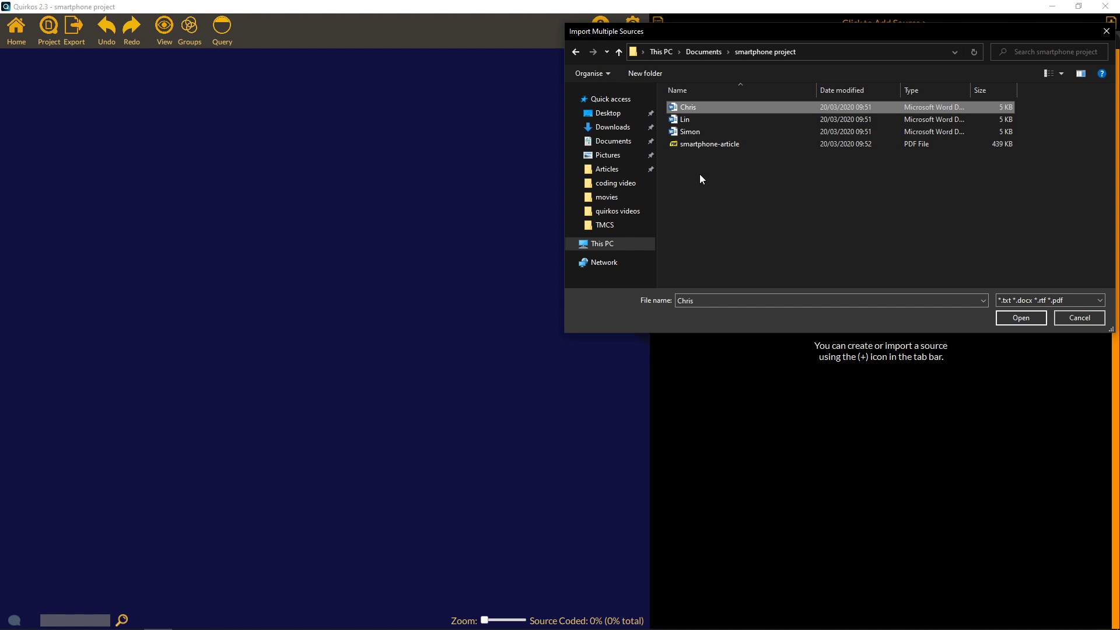
pyautogui.keyDown('shift'); pyautogui.click(706, 145); pyautogui.keyUp('shift')
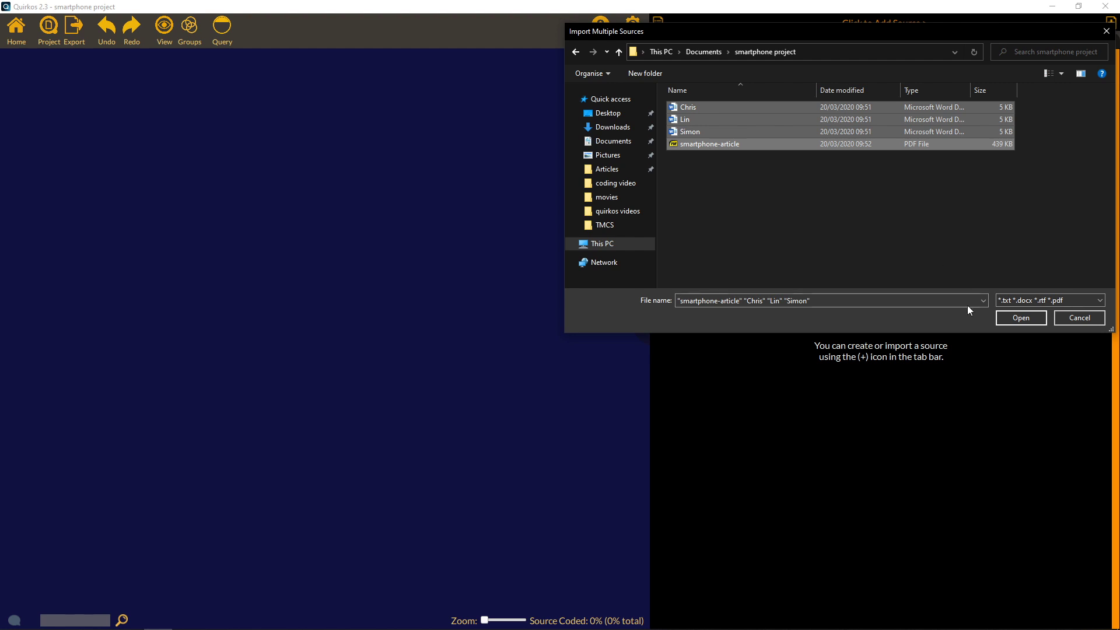
# Import the four selected files and scroll through the smartphone-article text.
pyautogui.click(1028, 316)
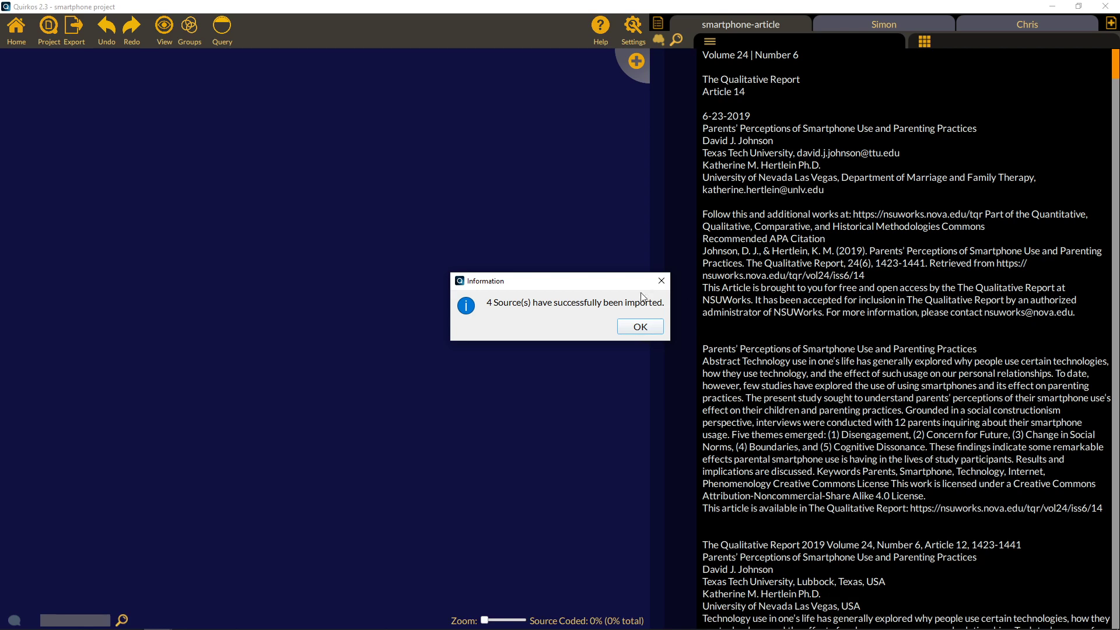
pyautogui.click(642, 327)
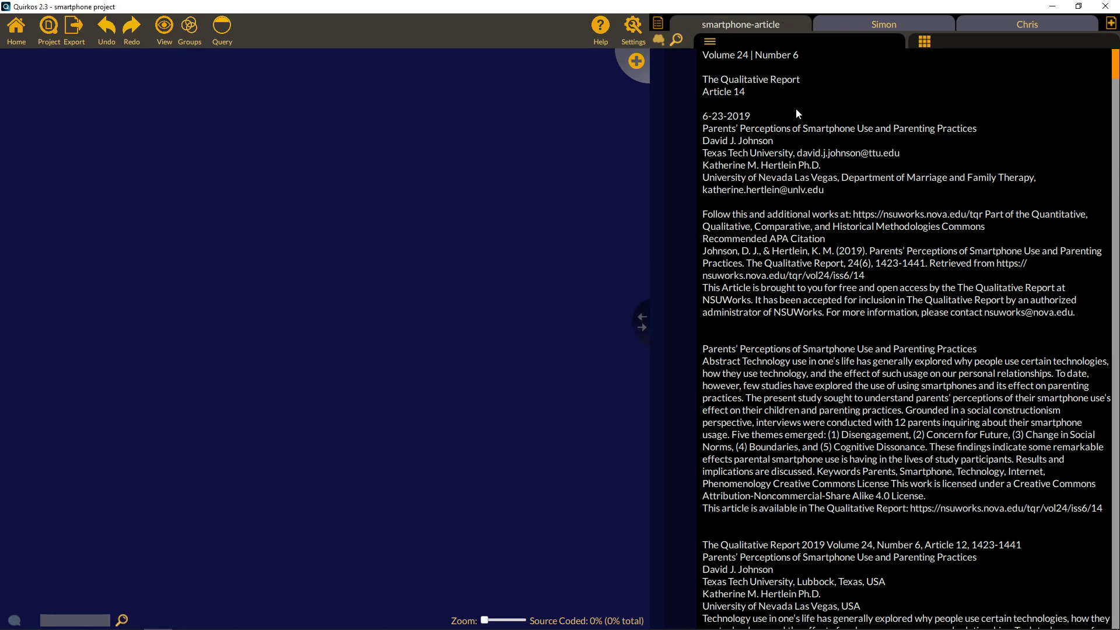
pyautogui.moveTo(1115, 64)
pyautogui.mouseDown()
pyautogui.moveTo(1115, 610)
pyautogui.moveTo(1115, 55)
pyautogui.mouseUp()
pyautogui.moveTo(1114, 62); pyautogui.dragTo(1114, 173)
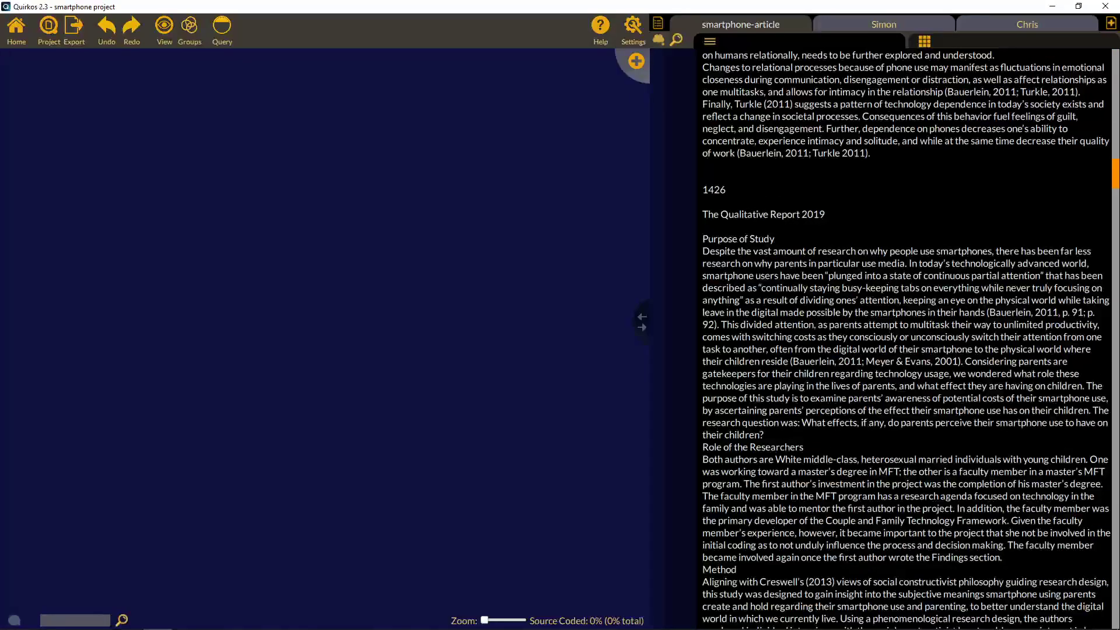
pyautogui.scroll(-13, 907, 339)
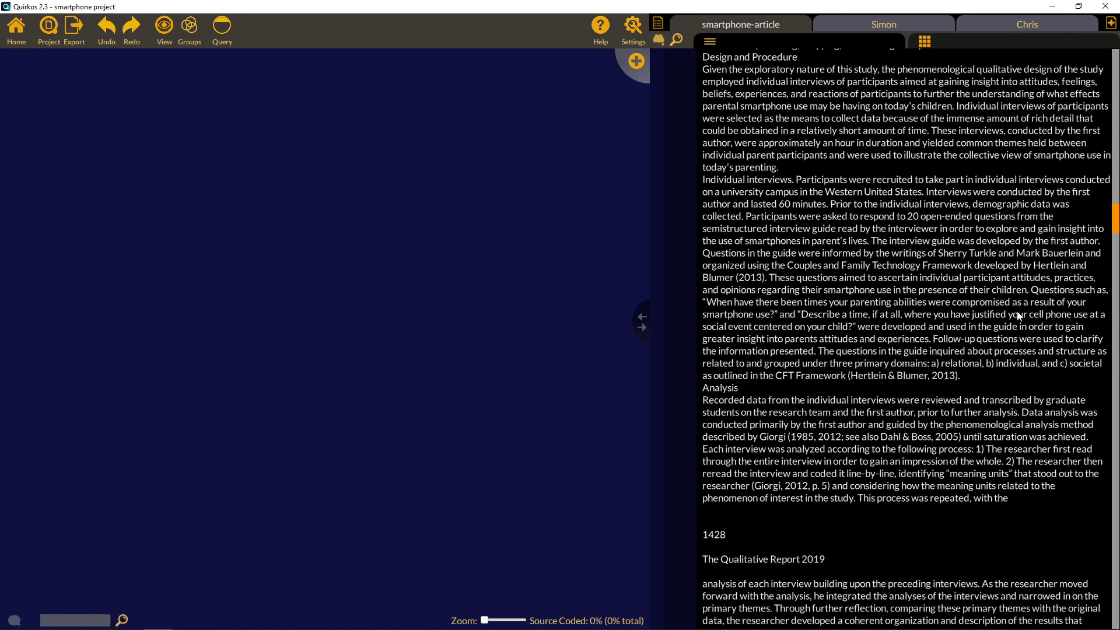
pyautogui.scroll(-1, 1115, 223)
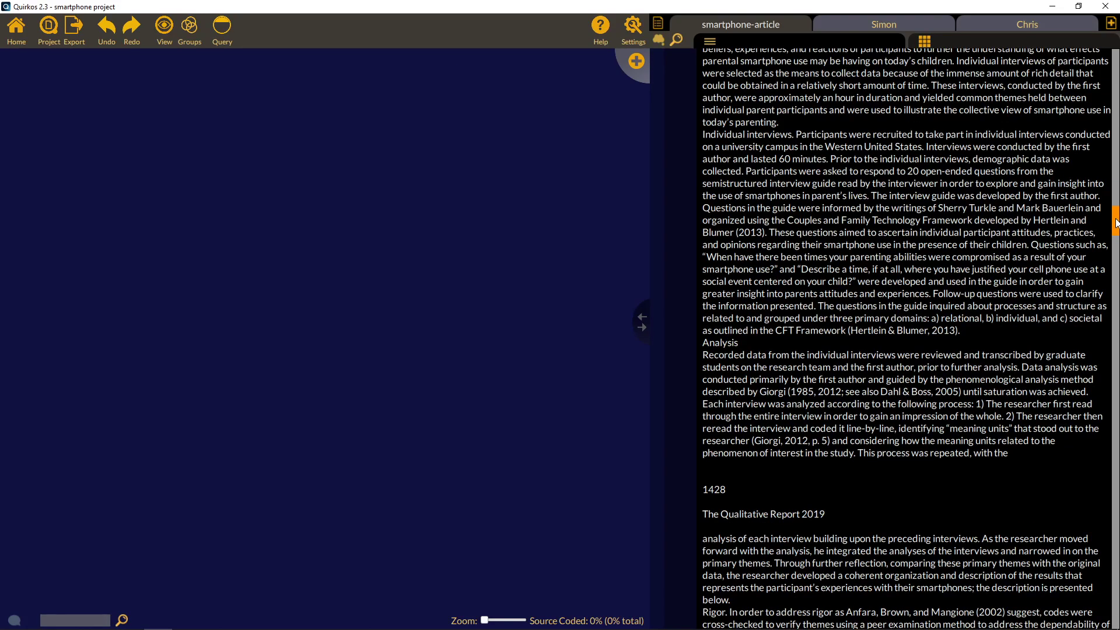
pyautogui.scroll(1, 1115, 222)
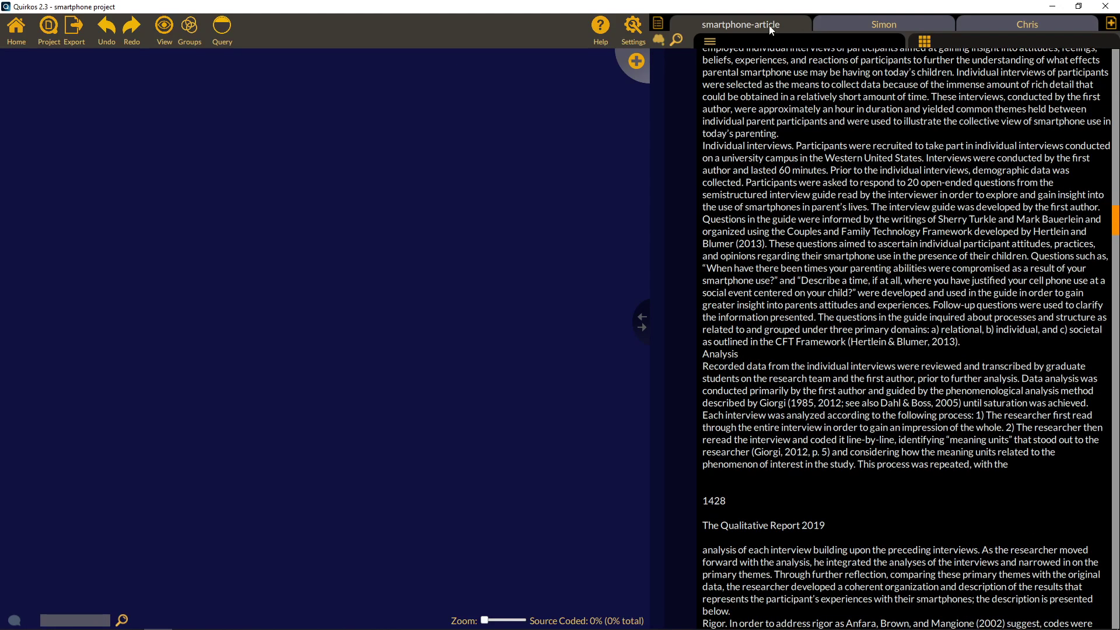
# Read through the Simon and Chris interview transcripts.
pyautogui.click(865, 25)
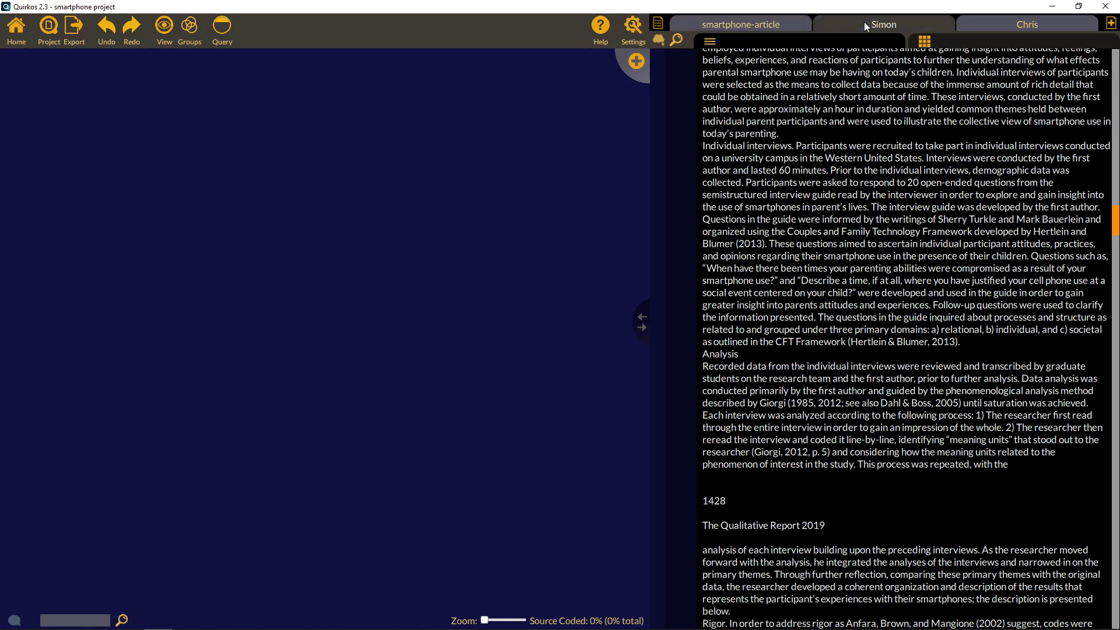
pyautogui.click(1005, 25)
pyautogui.click(917, 18)
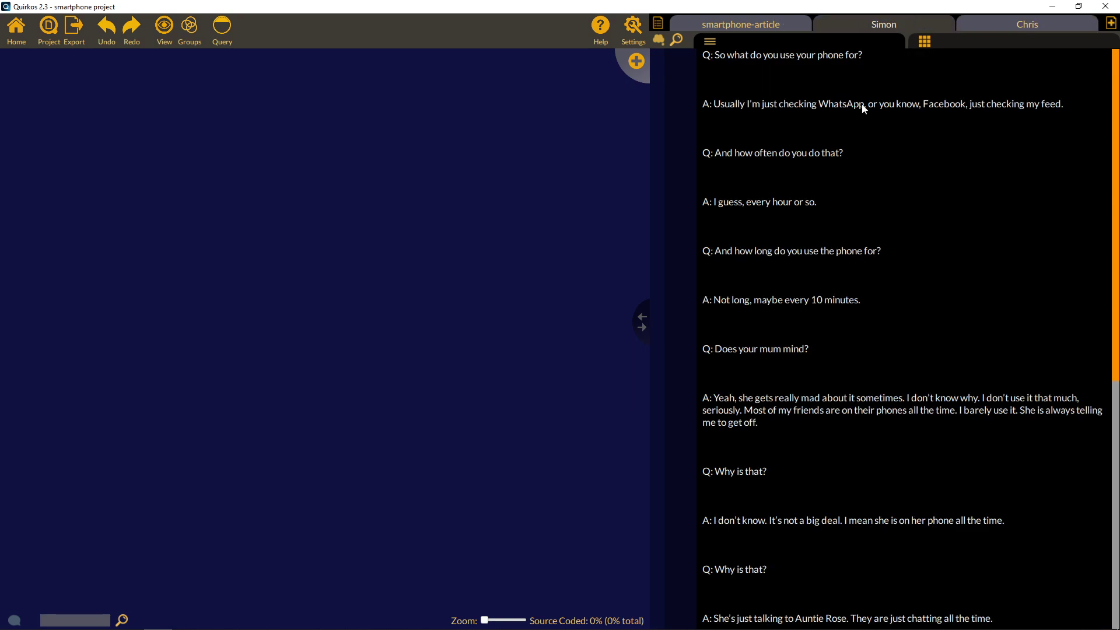
pyautogui.moveTo(1116, 70)
pyautogui.mouseDown()
pyautogui.moveTo(1116, 320)
pyautogui.moveTo(1116, 53)
pyautogui.mouseUp()
pyautogui.click(1009, 25)
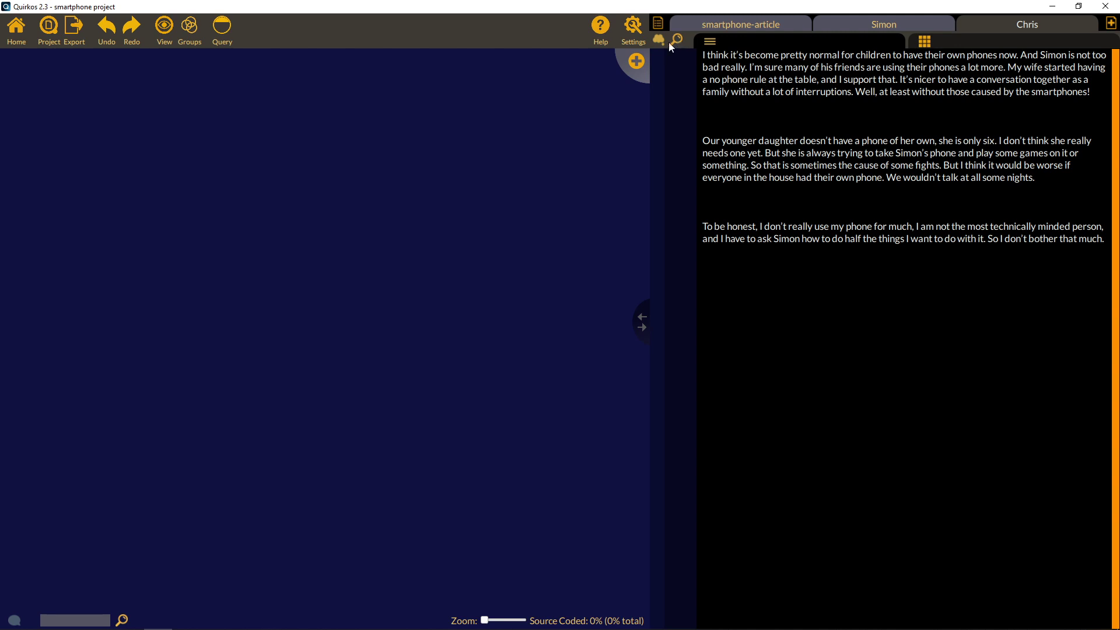
# Open Lin from the All Sources list and display its transcript.
pyautogui.click(658, 25)
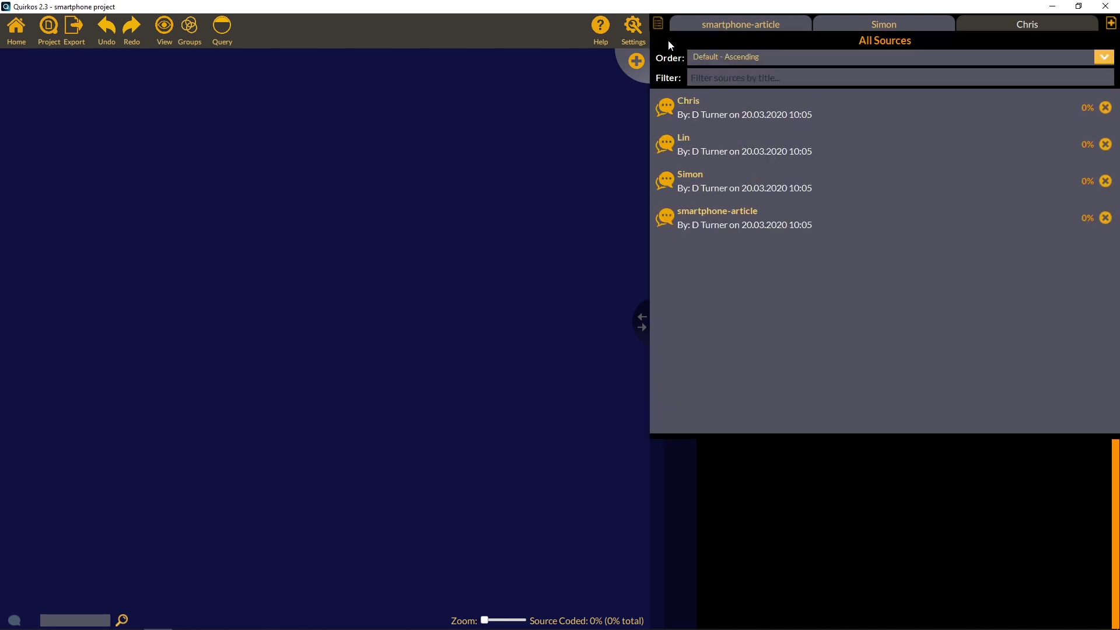
pyautogui.click(716, 148)
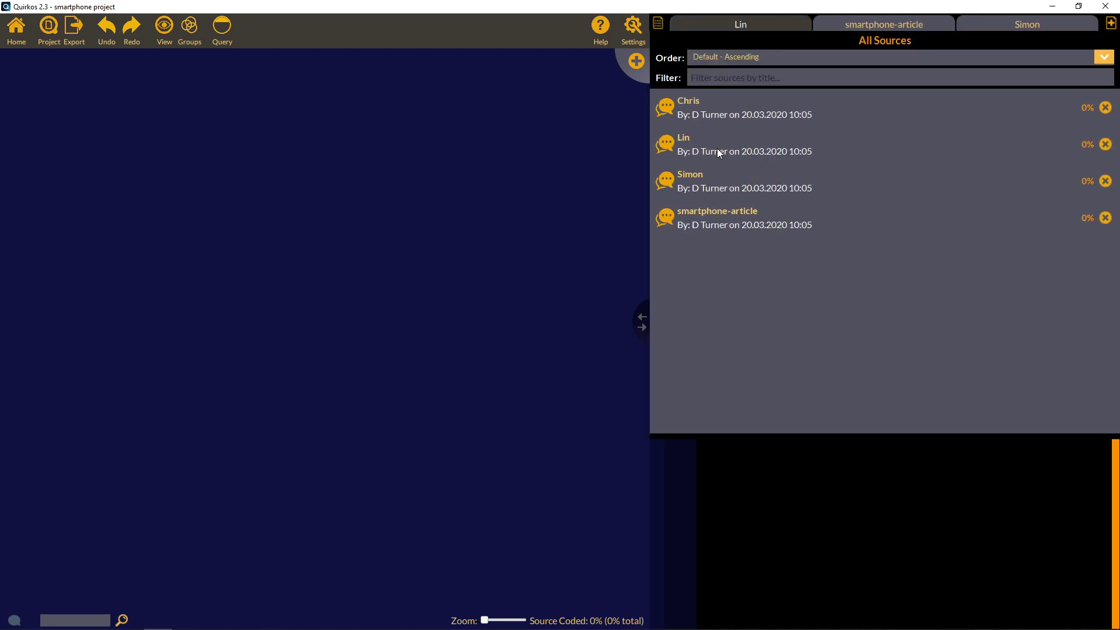
pyautogui.click(898, 503)
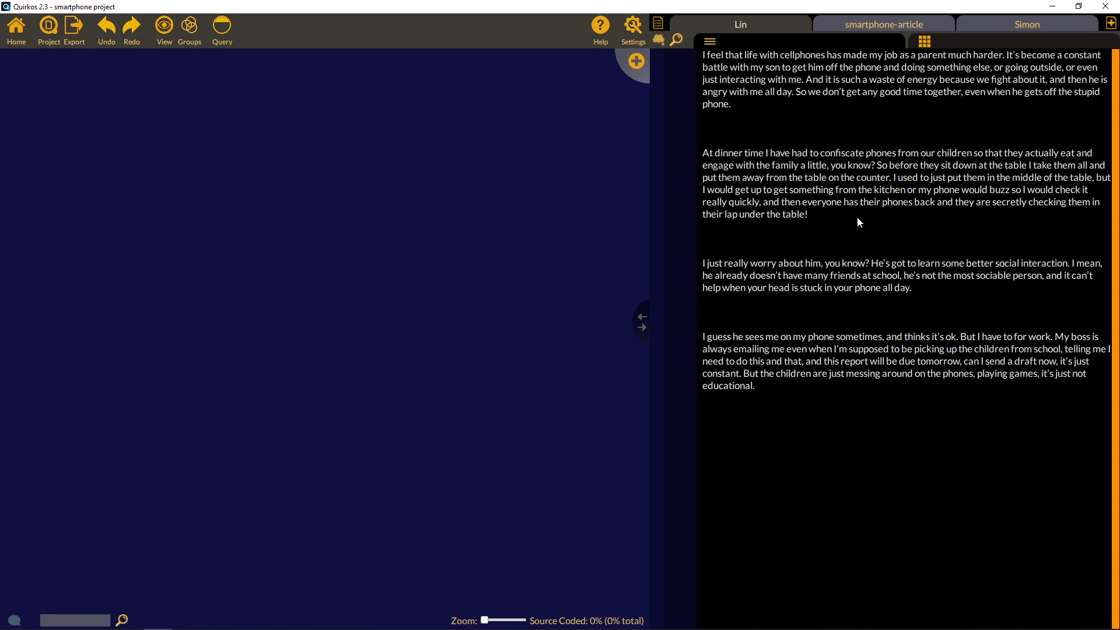
# Enlarge the source font size in General Project Preferences, then show Lin's Source Properties.
pyautogui.click(639, 40)
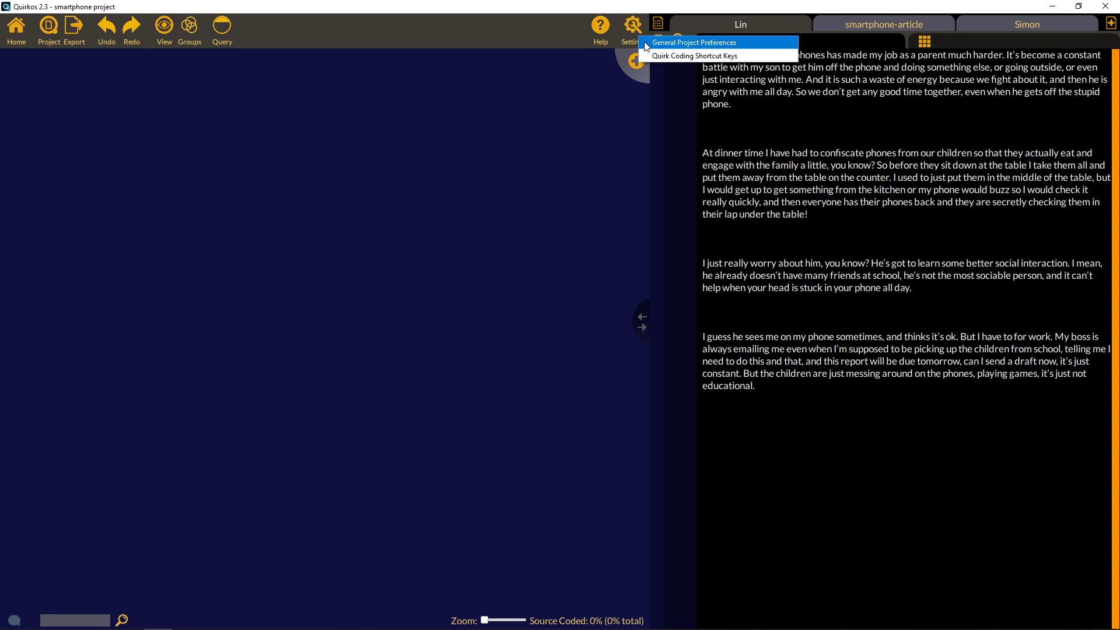
pyautogui.click(656, 43)
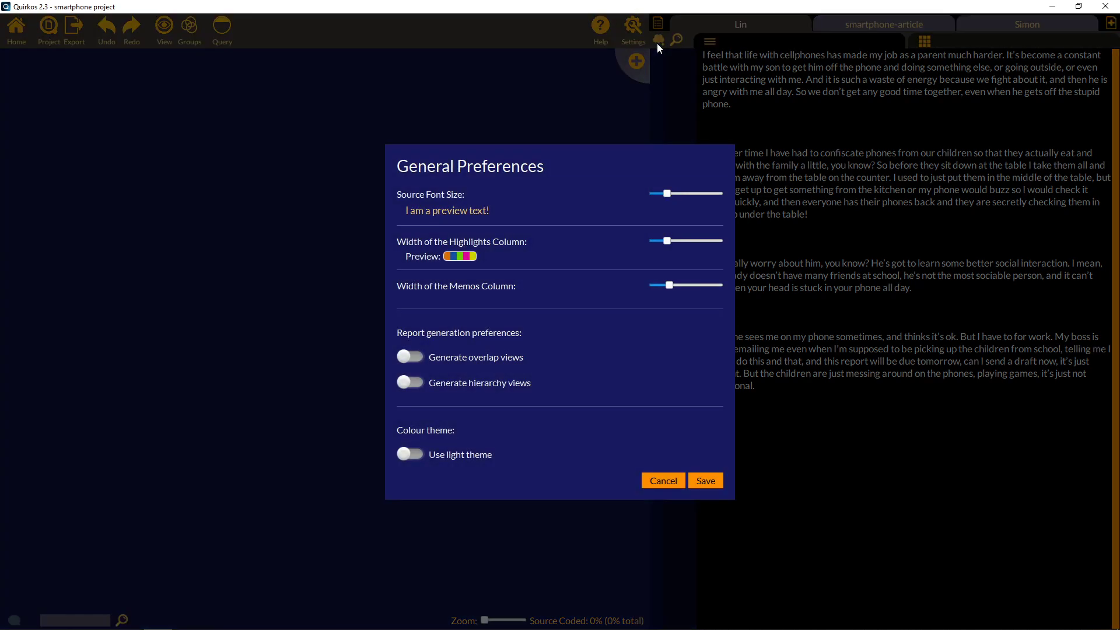
pyautogui.moveTo(669, 197); pyautogui.dragTo(692, 195)
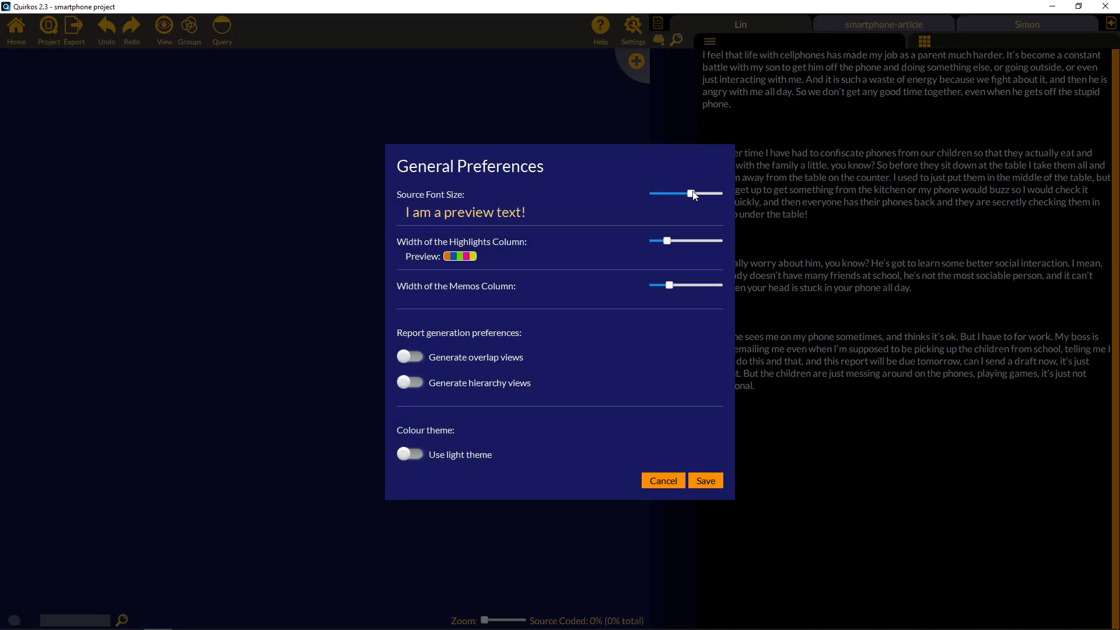
pyautogui.click(704, 482)
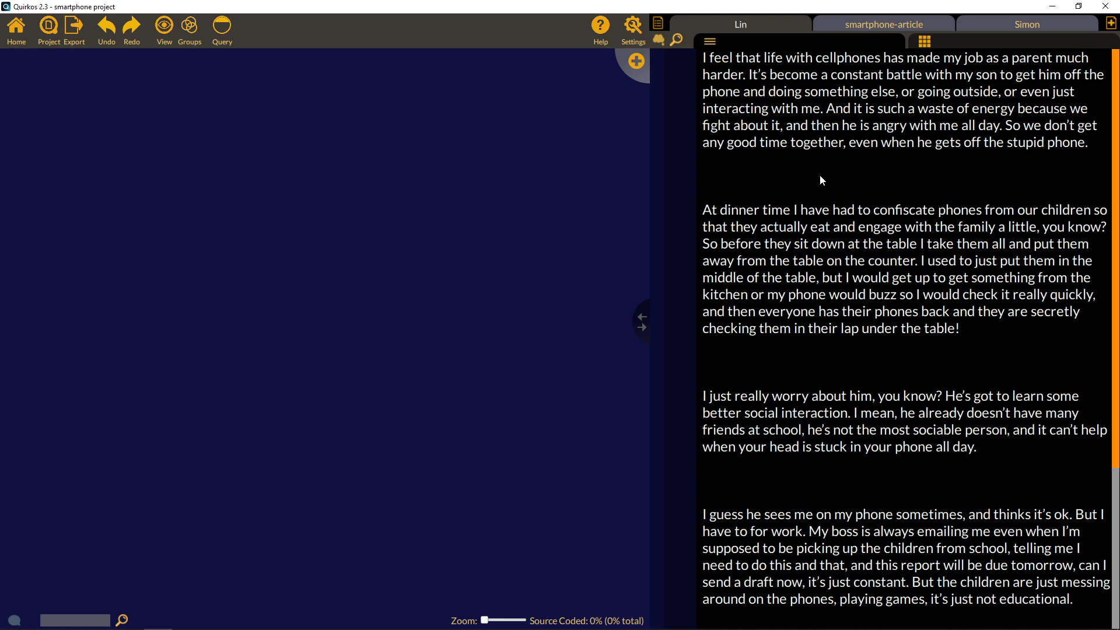
pyautogui.click(941, 38)
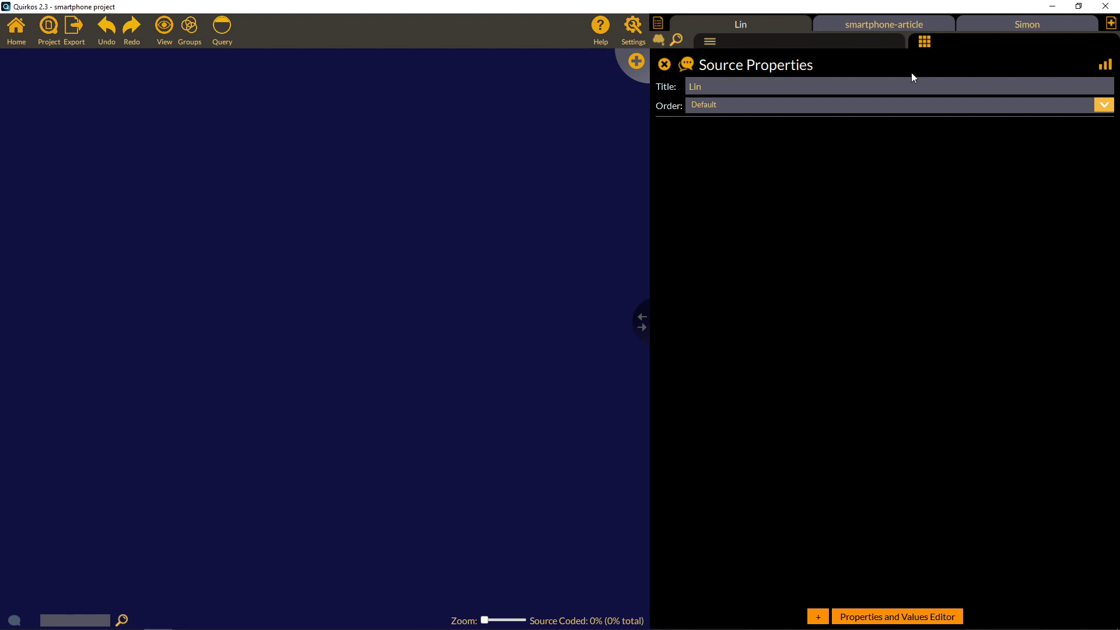
# Add an Age property with value 37 to Lin's source.
pyautogui.click(817, 617)
pyautogui.write('Age')
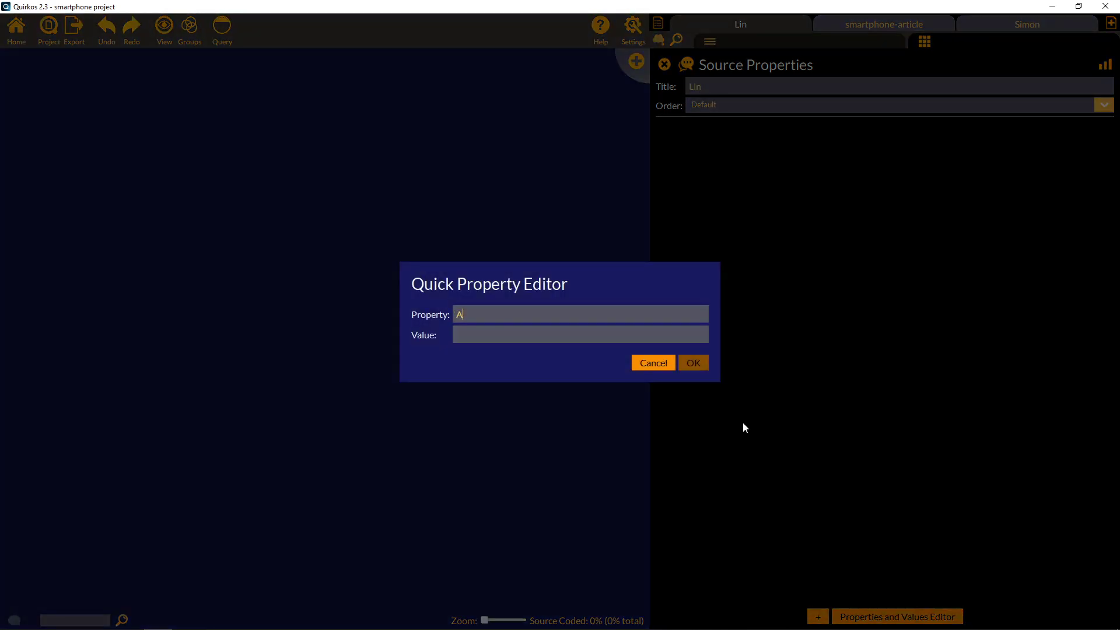
pyautogui.press('Tab')
pyautogui.write('37')
pyautogui.click(700, 362)
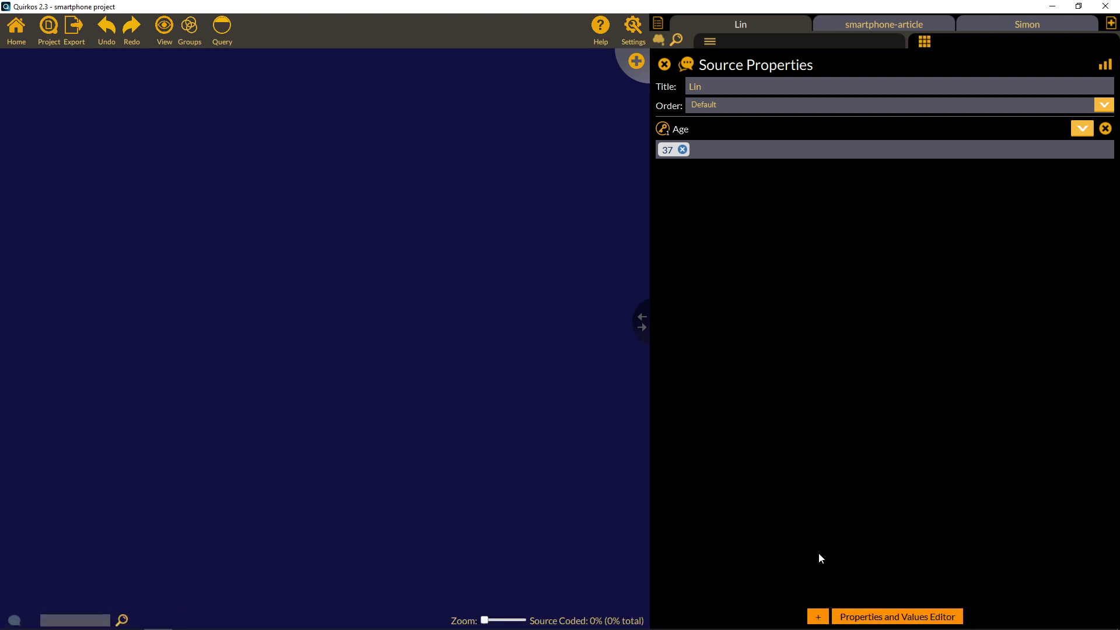
# Add a Family Role property valued Mother, then switch to Simon's transcript.
pyautogui.click(818, 616)
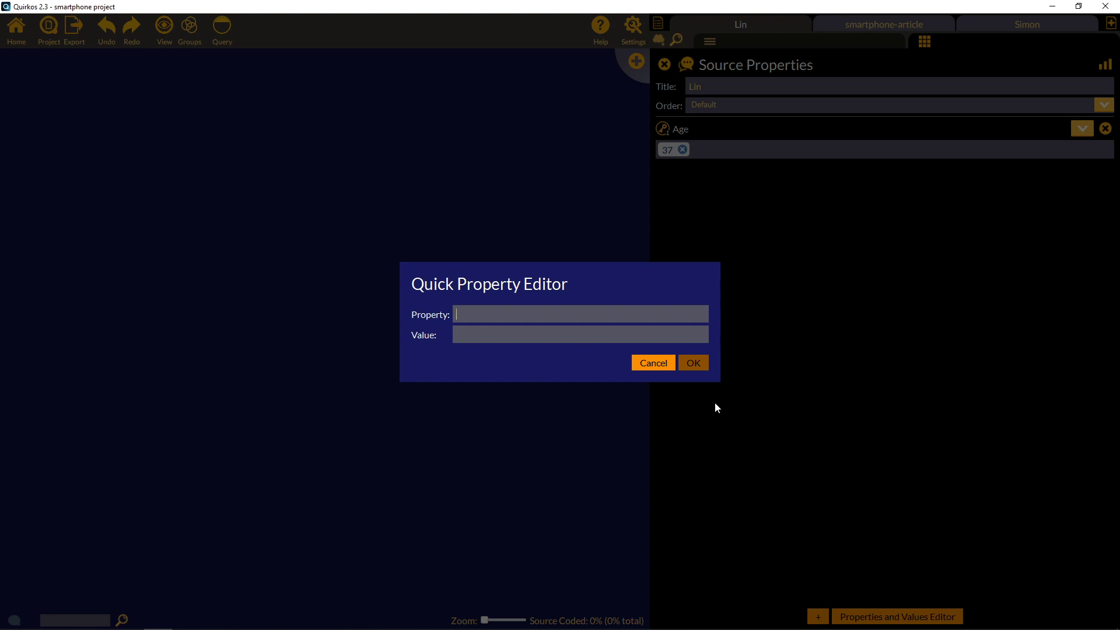
pyautogui.write('Family Role')
pyautogui.click(571, 334)
pyautogui.write('mo')
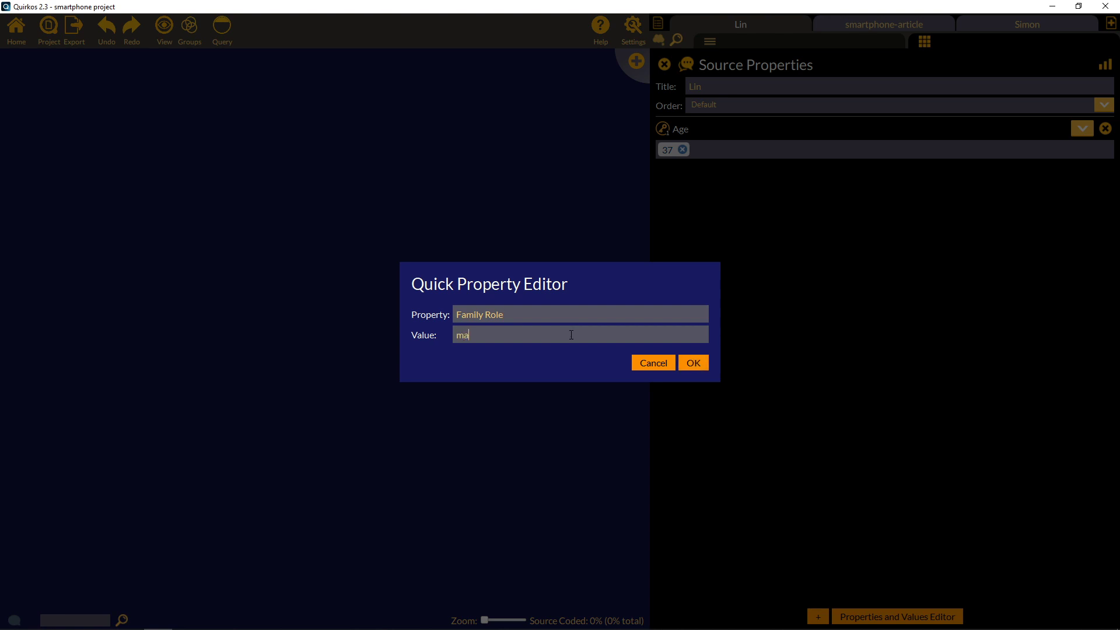
pyautogui.press('BackSpace')
pyautogui.press('BackSpace')
pyautogui.write('Mother')
pyautogui.click(699, 362)
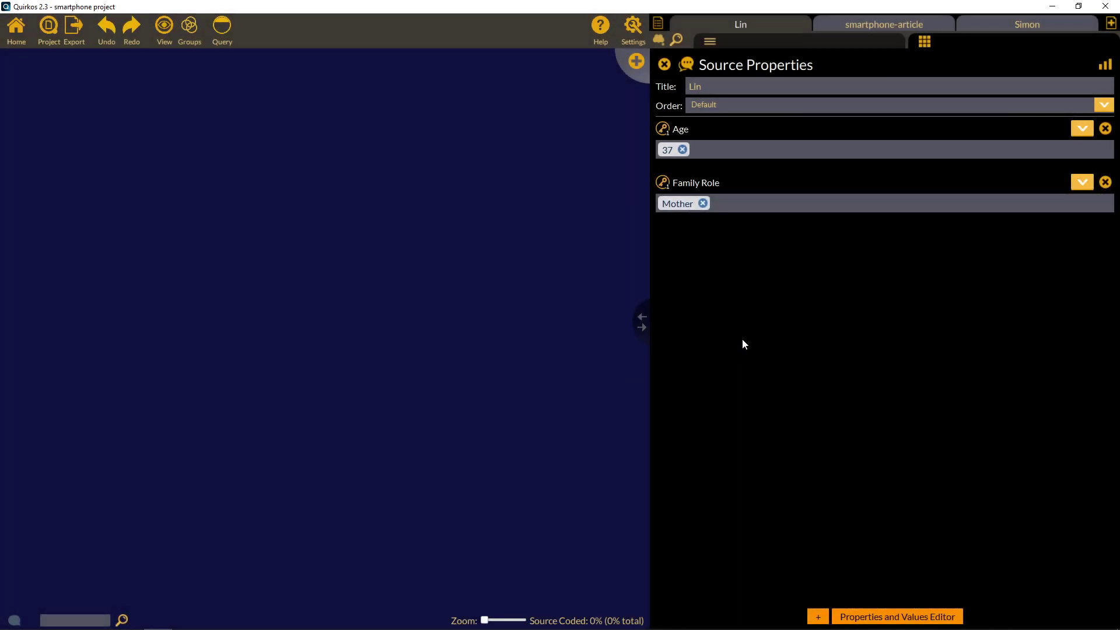
pyautogui.click(991, 23)
pyautogui.click(874, 40)
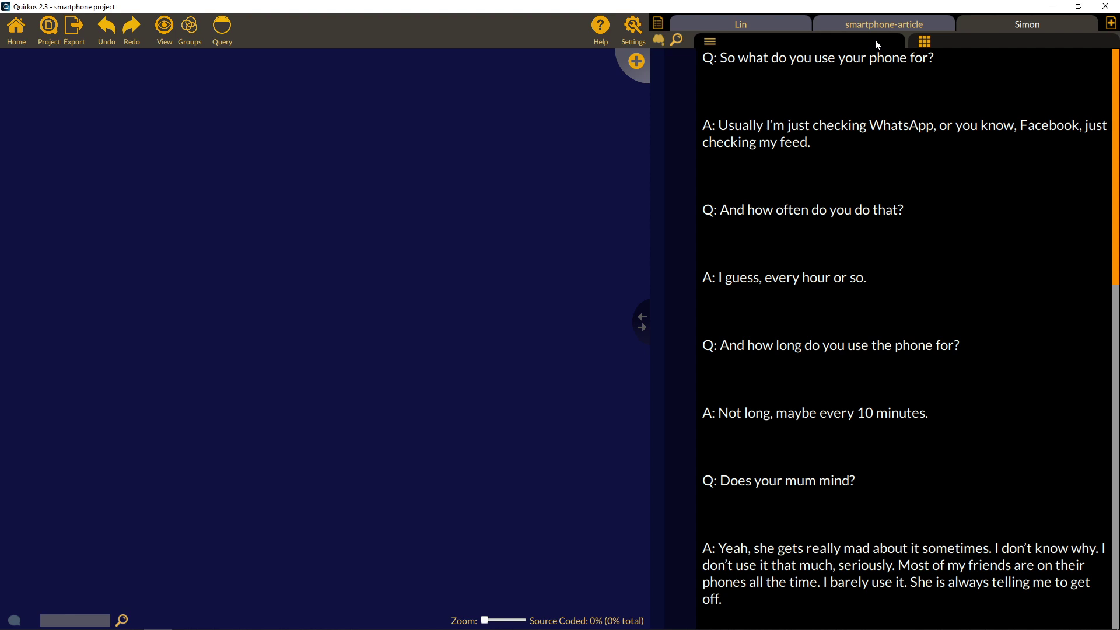
# Give Simon's source a new Age value of 14.
pyautogui.click(972, 47)
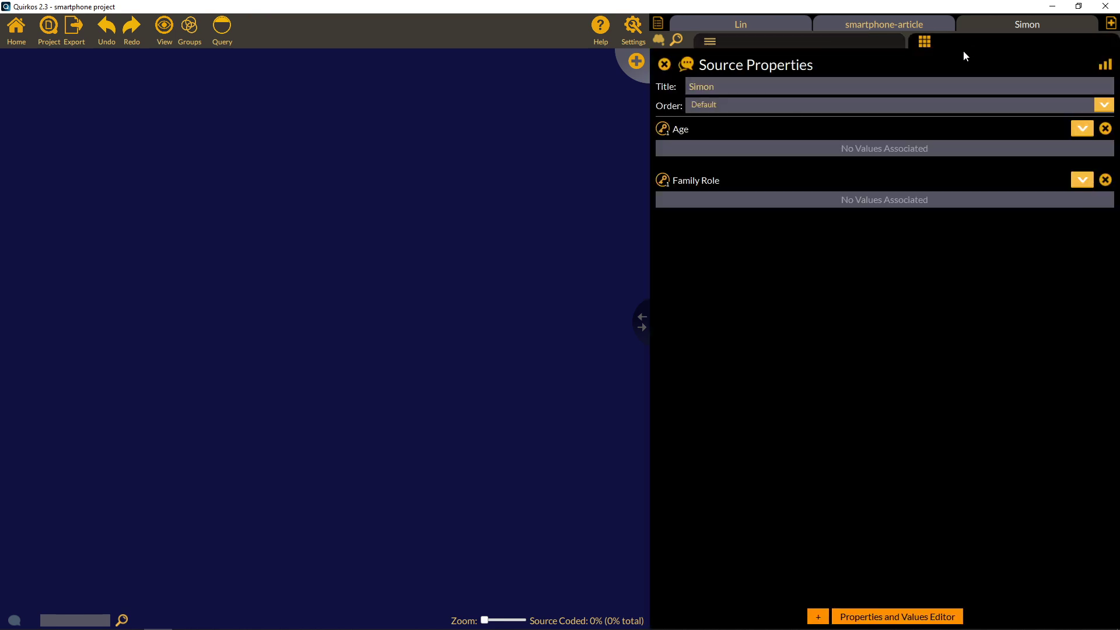
pyautogui.click(1082, 129)
pyautogui.click(1063, 145)
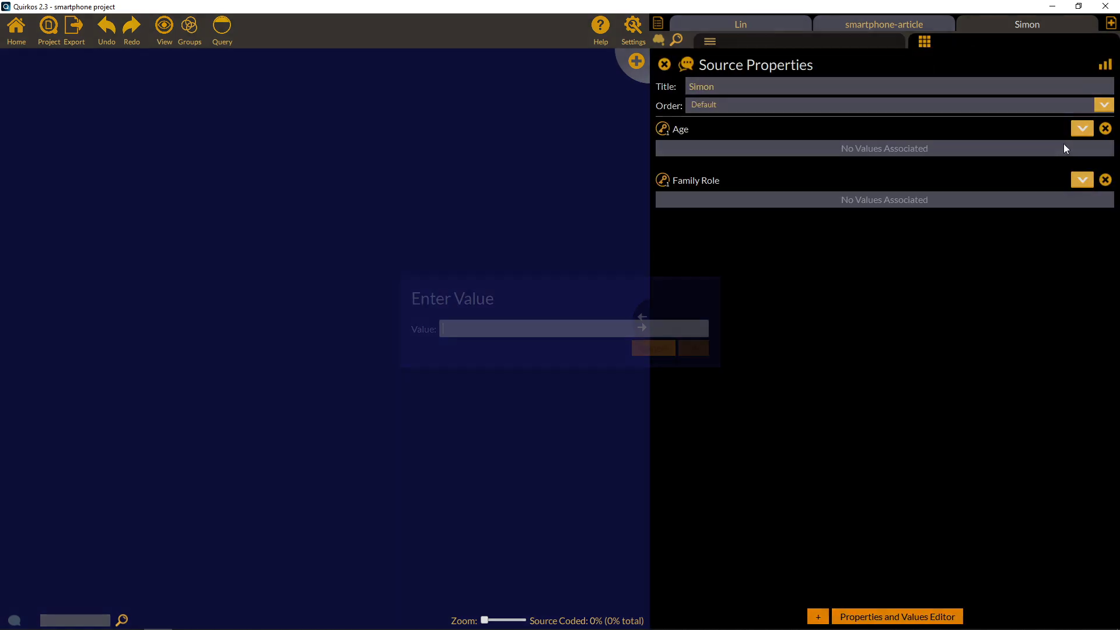
pyautogui.write('1')
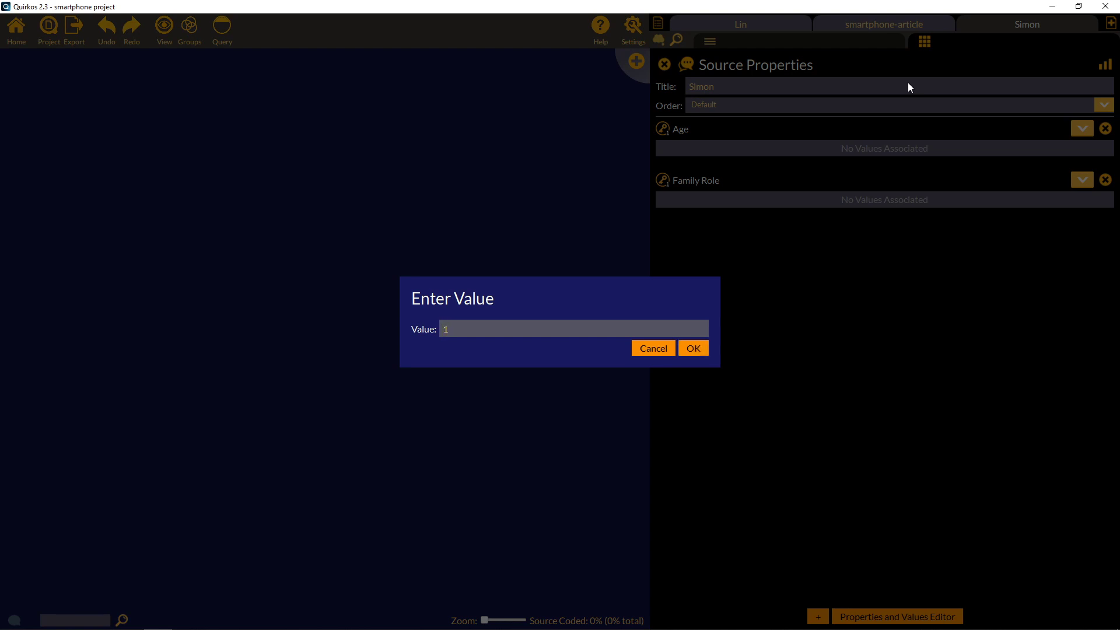
pyautogui.write('4')
pyautogui.click(693, 349)
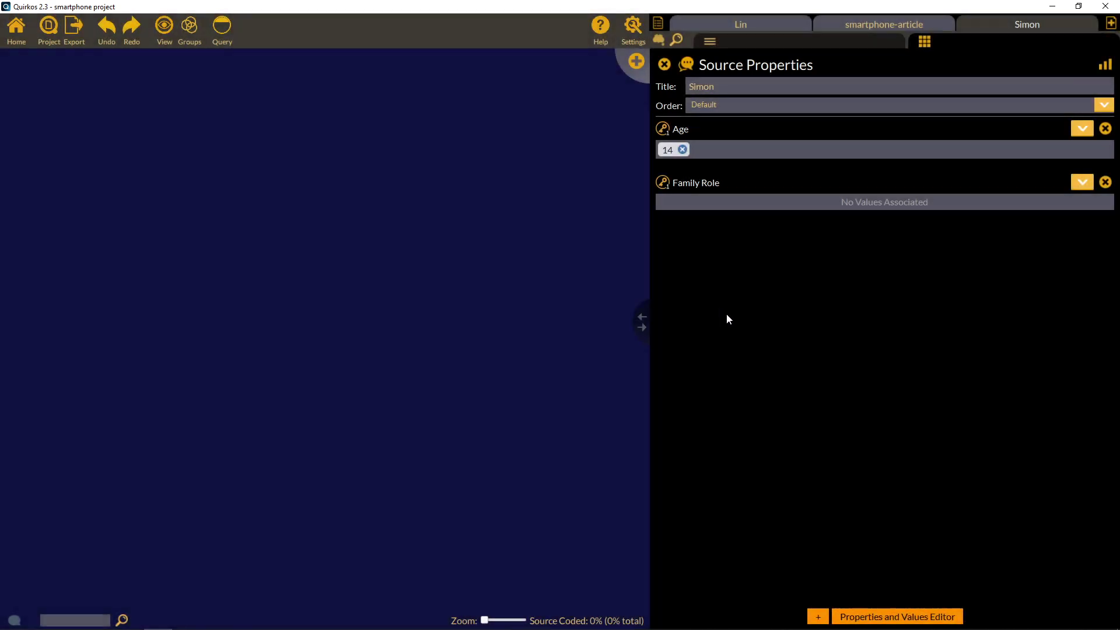
# Set Simon's Family Role to Son, then switch to the smartphone-article source.
pyautogui.click(1082, 182)
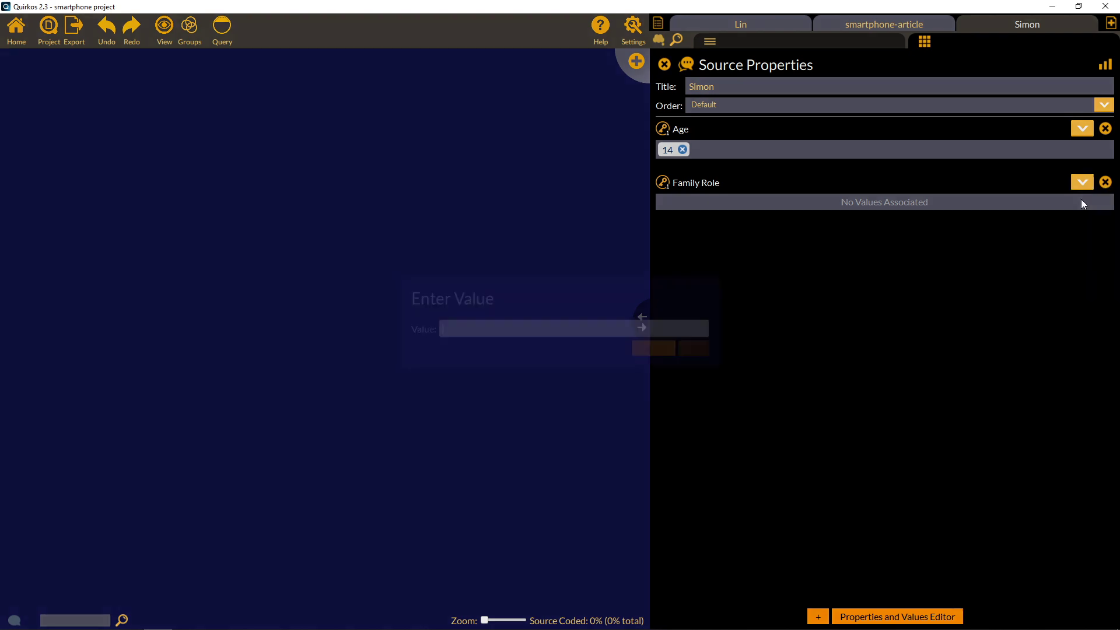
pyautogui.write('Son')
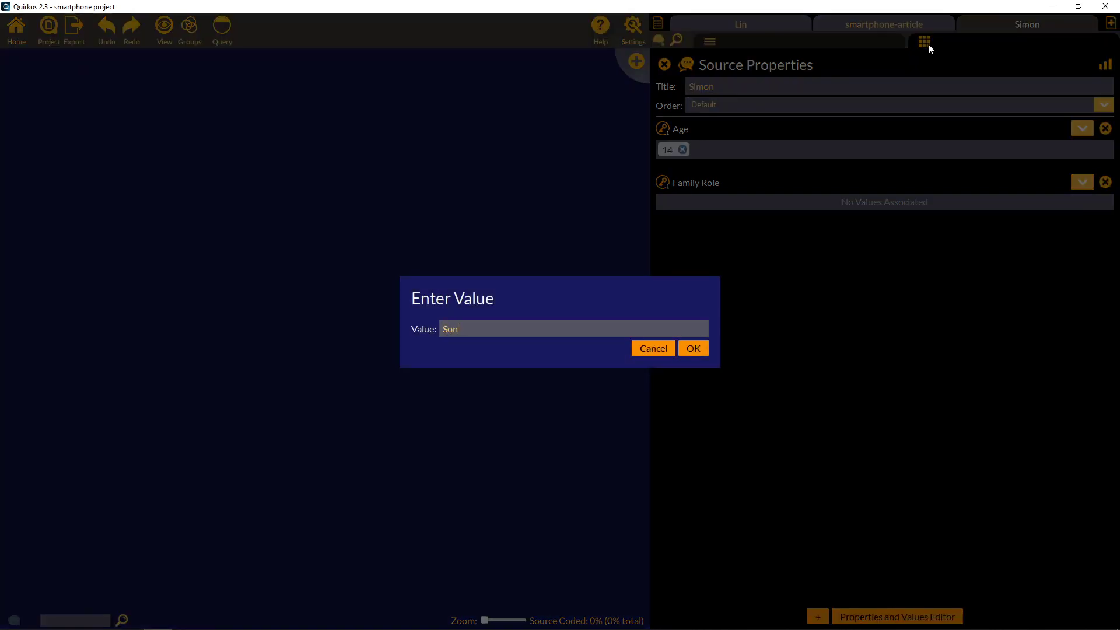
pyautogui.click(692, 349)
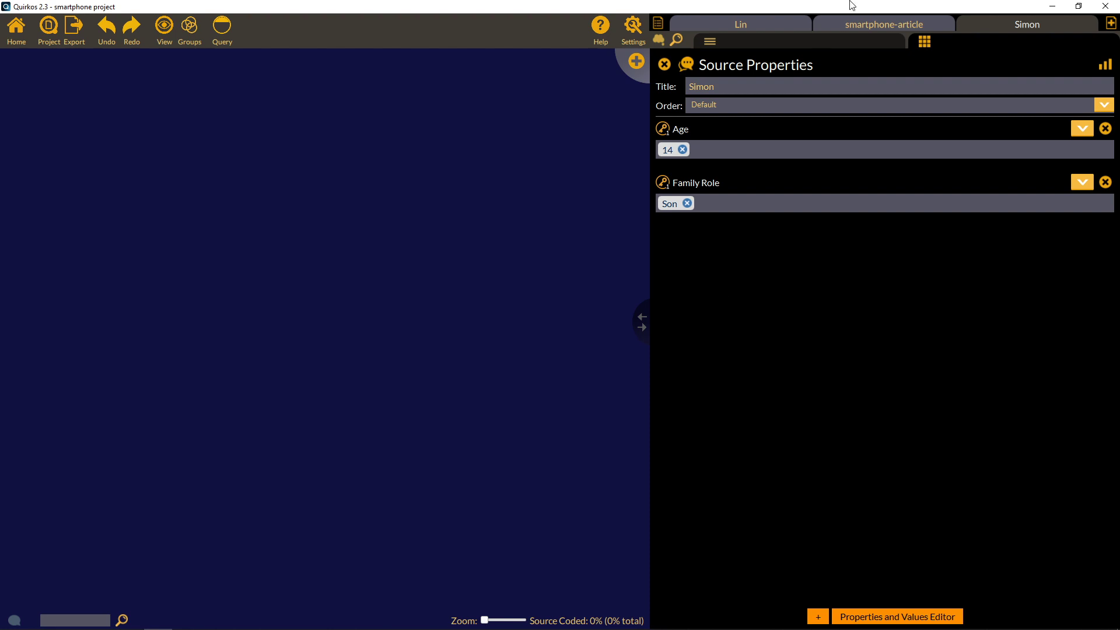
pyautogui.click(873, 19)
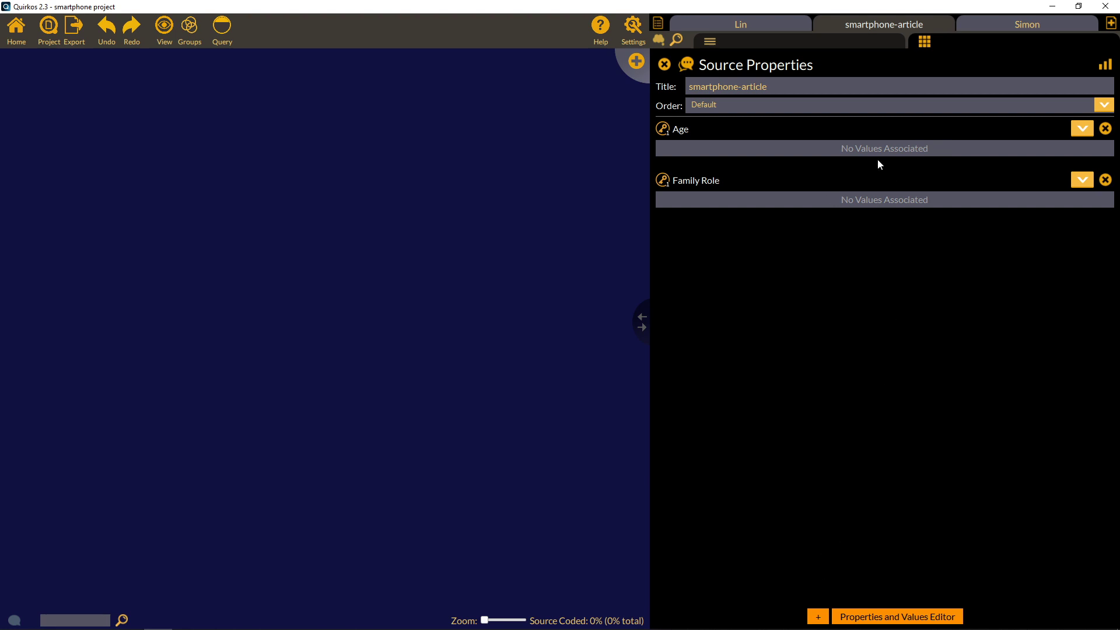
# Add a Journal property with value TQR to smartphone-article.
pyautogui.click(818, 617)
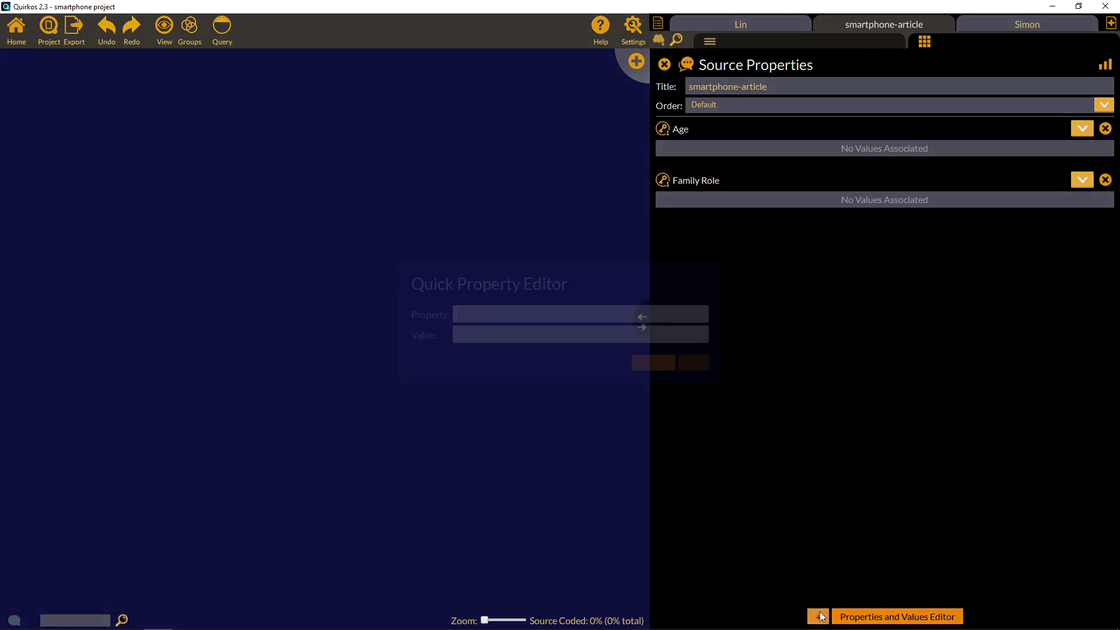
pyautogui.write('Journal')
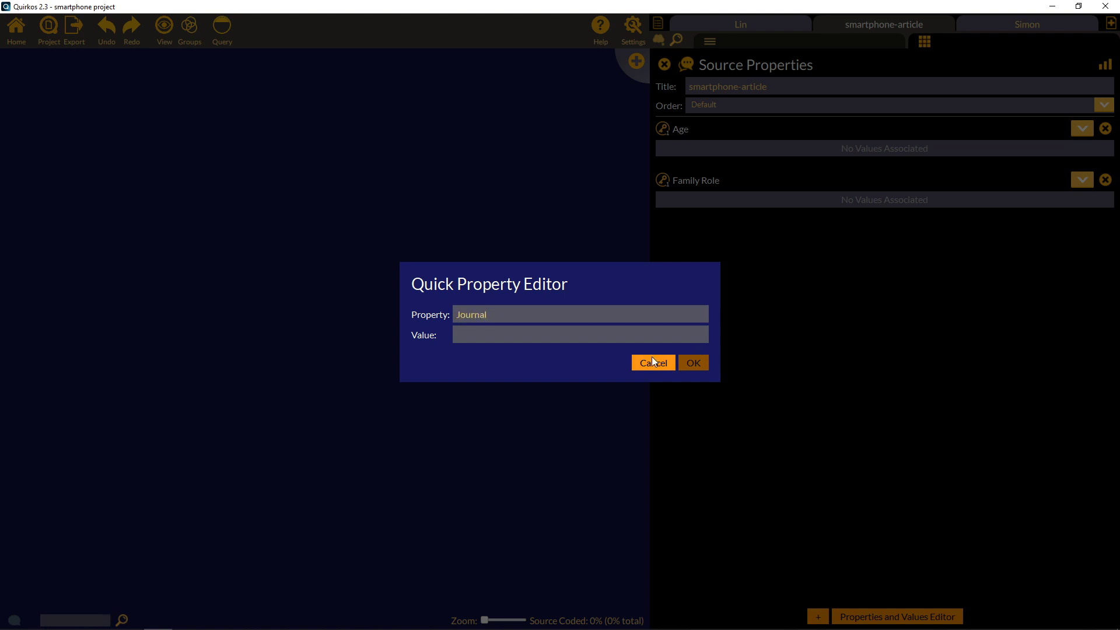
pyautogui.click(669, 330)
pyautogui.write('TQR')
pyautogui.click(697, 363)
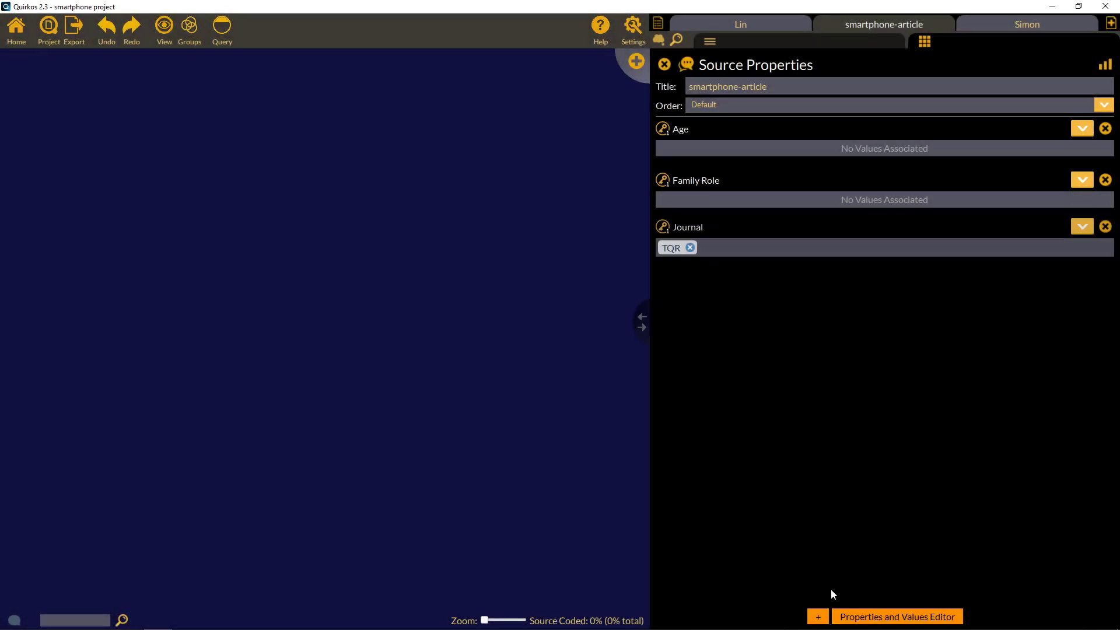
# Add a Year property with value 2018 and return to the article text.
pyautogui.click(817, 616)
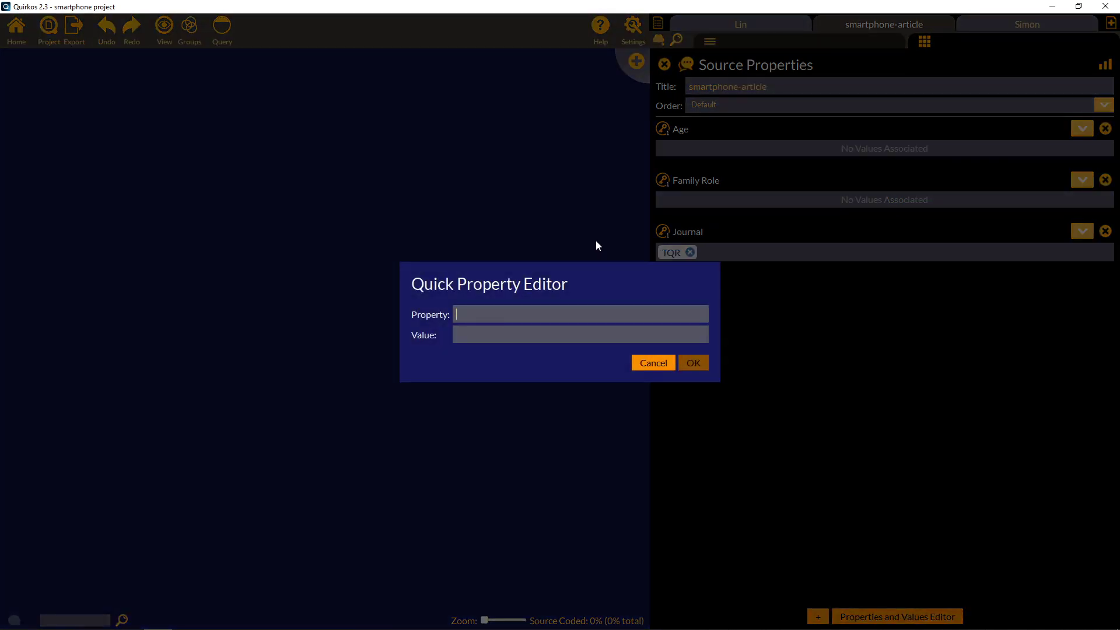
pyautogui.write('Year')
pyautogui.click(597, 333)
pyautogui.write('2018')
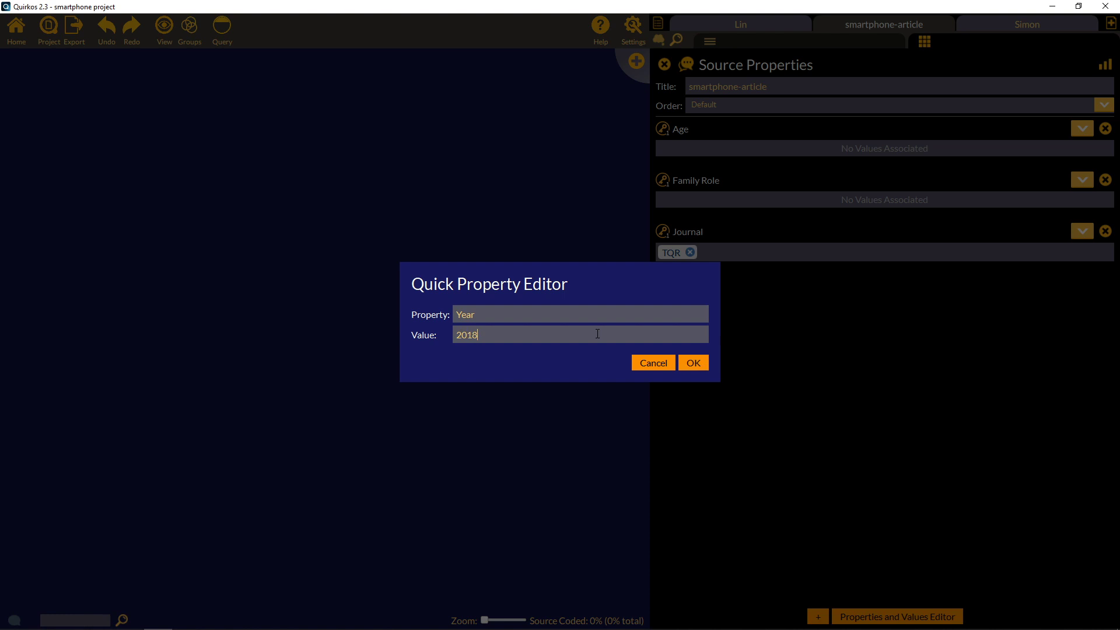
pyautogui.click(693, 363)
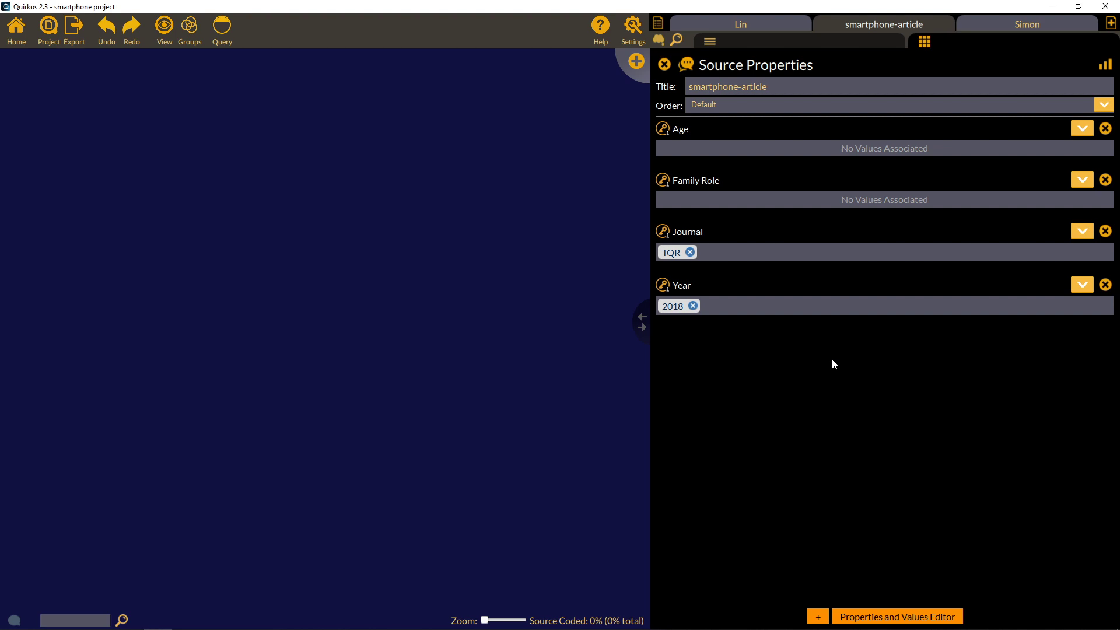
pyautogui.click(801, 40)
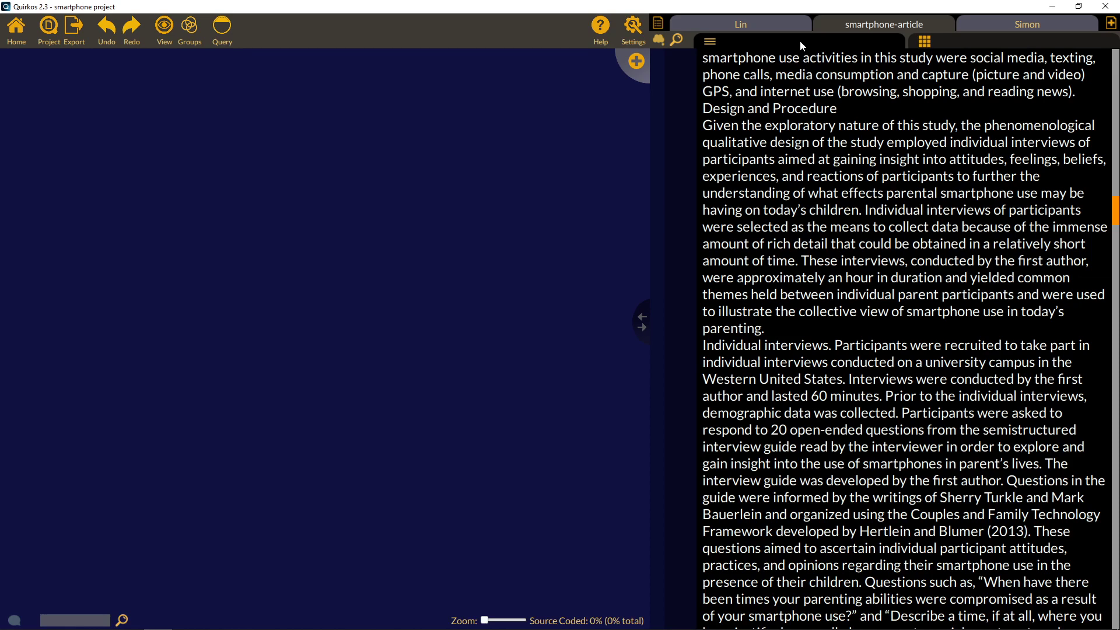
# Open Lin's interview, create a Parenting quirk and drag it toward the canvas's upper right.
pyautogui.click(746, 23)
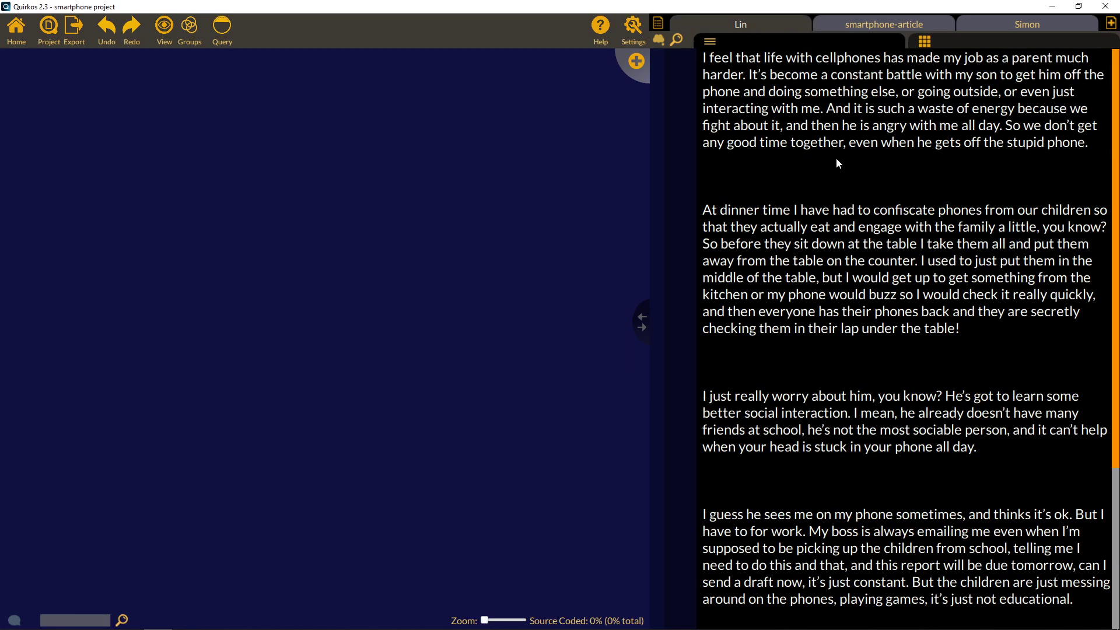
pyautogui.moveTo(1114, 123); pyautogui.dragTo(1117, 62)
pyautogui.click(635, 61)
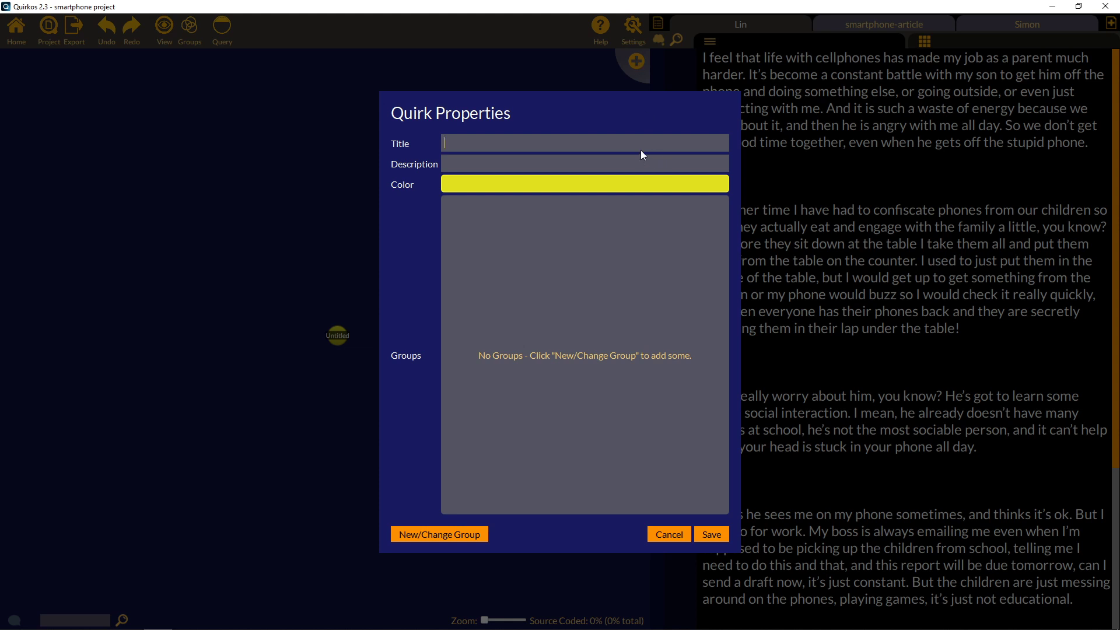
pyautogui.write('Parenting')
pyautogui.click(711, 534)
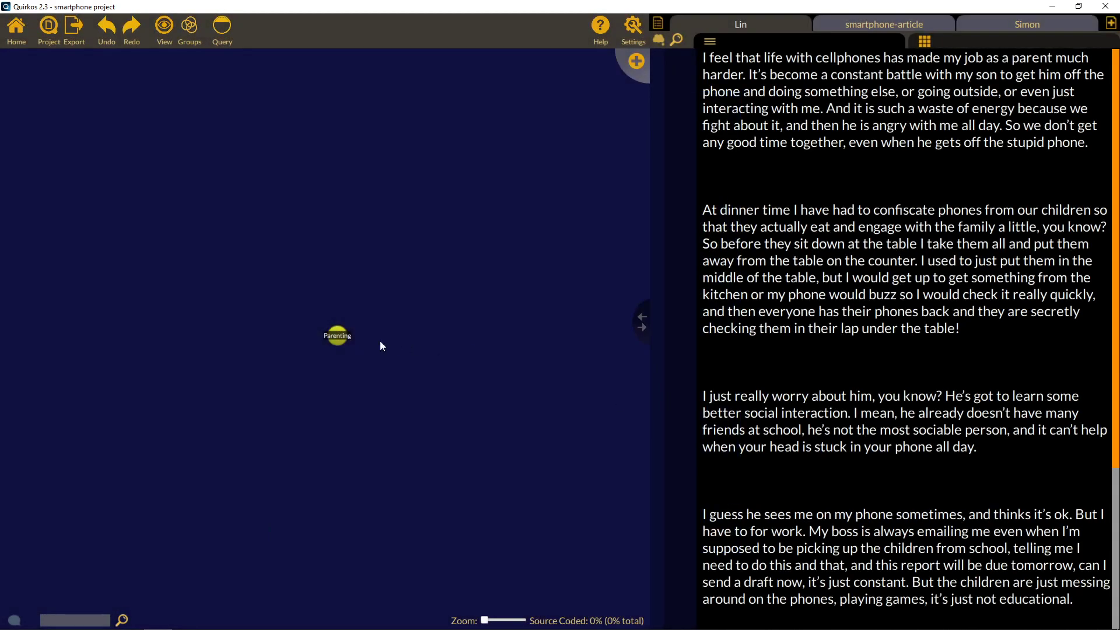
pyautogui.moveTo(337, 340); pyautogui.dragTo(500, 153)
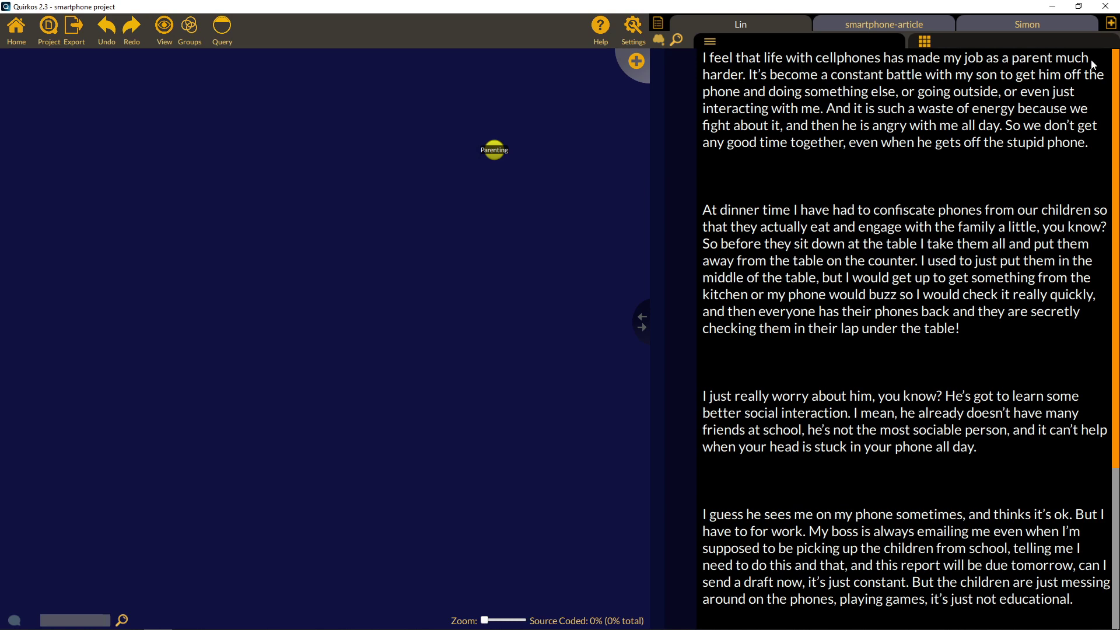
# Code the transcript's opening sentence as Parenting and highlight its coded text.
pyautogui.moveTo(746, 79); pyautogui.dragTo(693, 54)
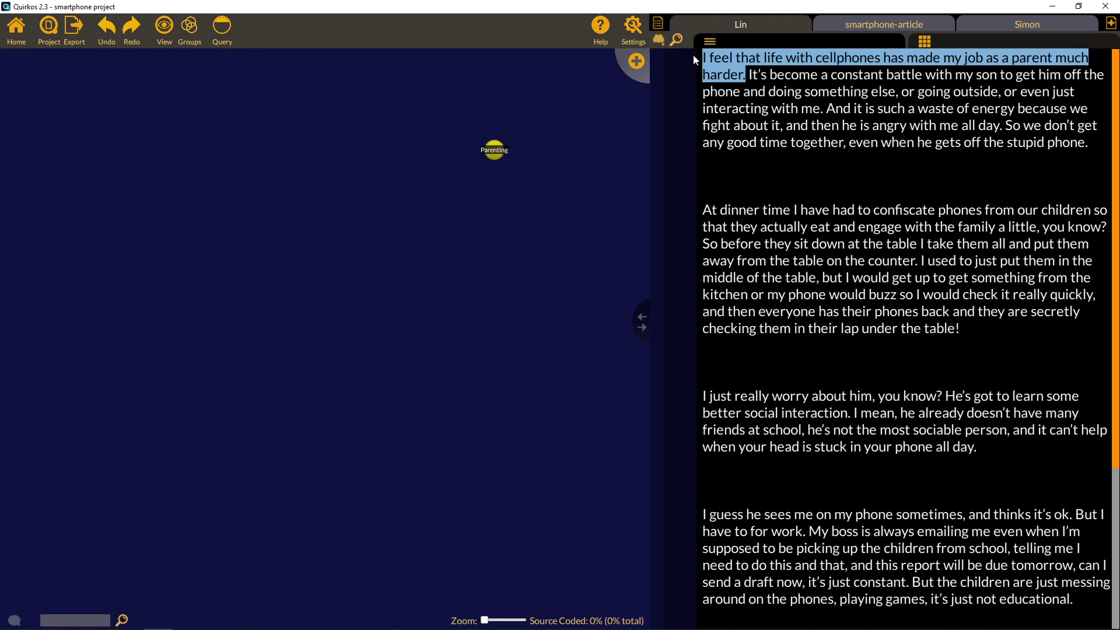
pyautogui.moveTo(736, 63); pyautogui.dragTo(494, 150)
pyautogui.moveTo(692, 78)
pyautogui.click(683, 72)
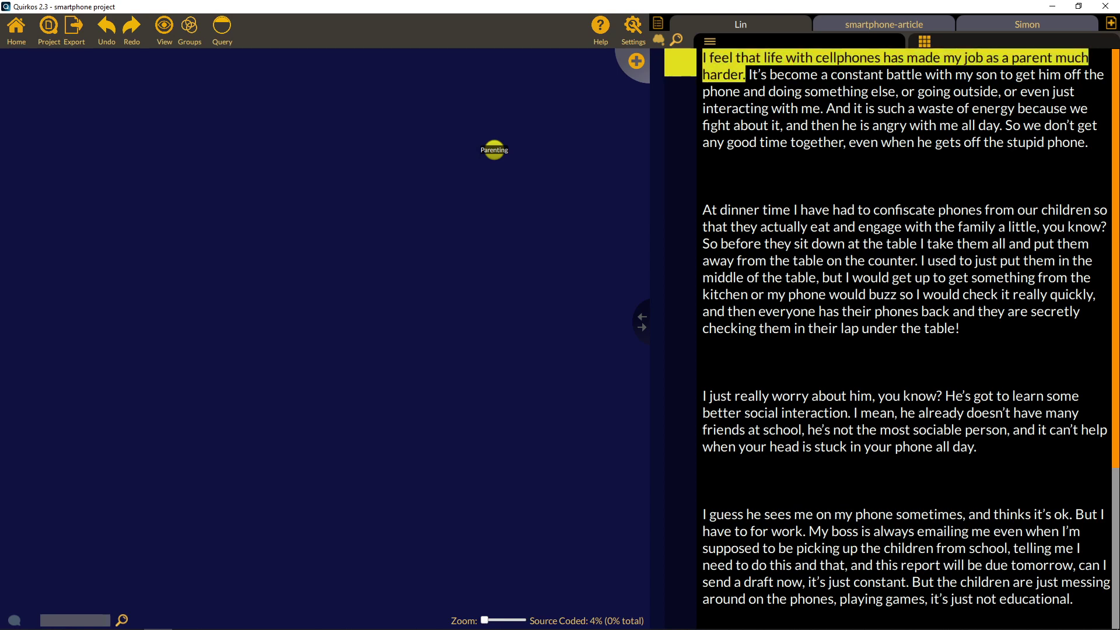
# Code the 'And it is such a waste…' passage as Parenting, then start a new quirk from it.
pyautogui.moveTo(827, 109); pyautogui.dragTo(1112, 139)
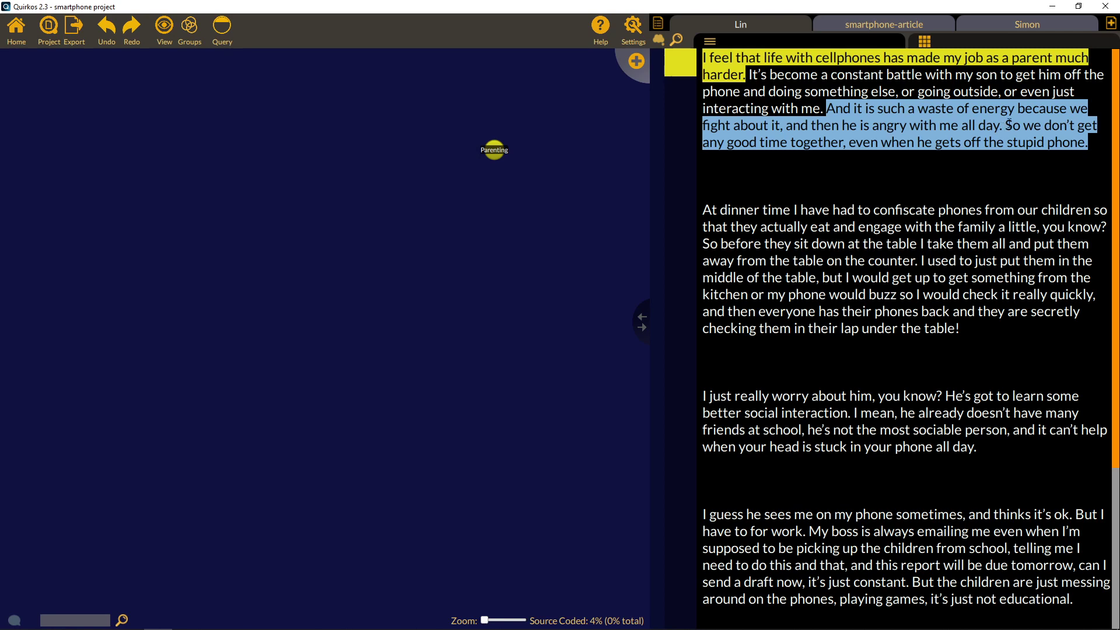
pyautogui.moveTo(1013, 128); pyautogui.dragTo(493, 149)
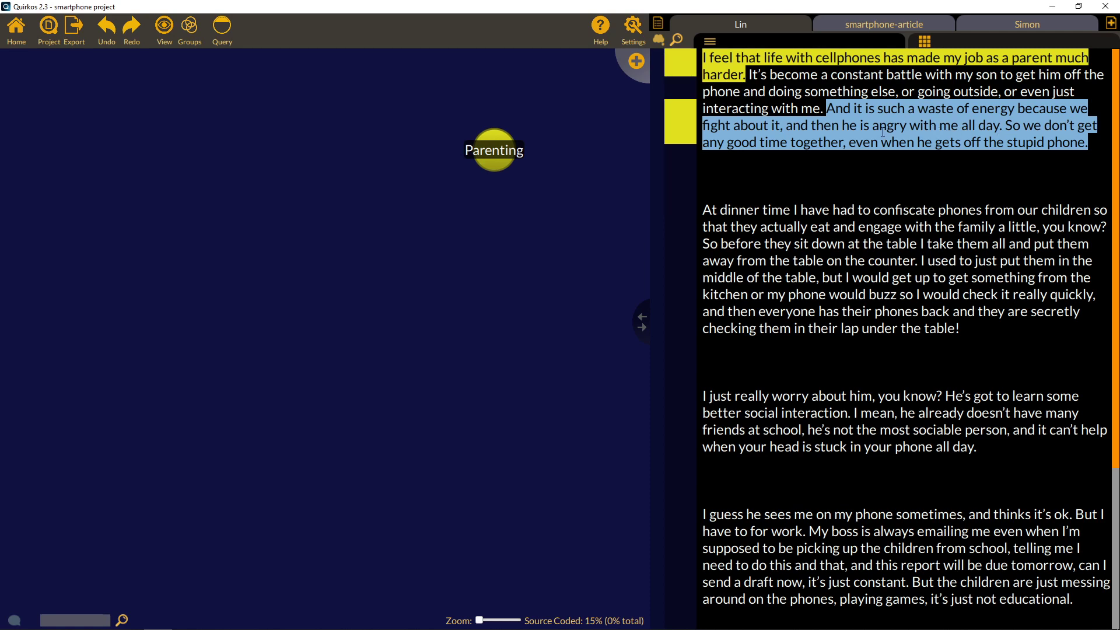
pyautogui.moveTo(965, 128); pyautogui.dragTo(635, 58)
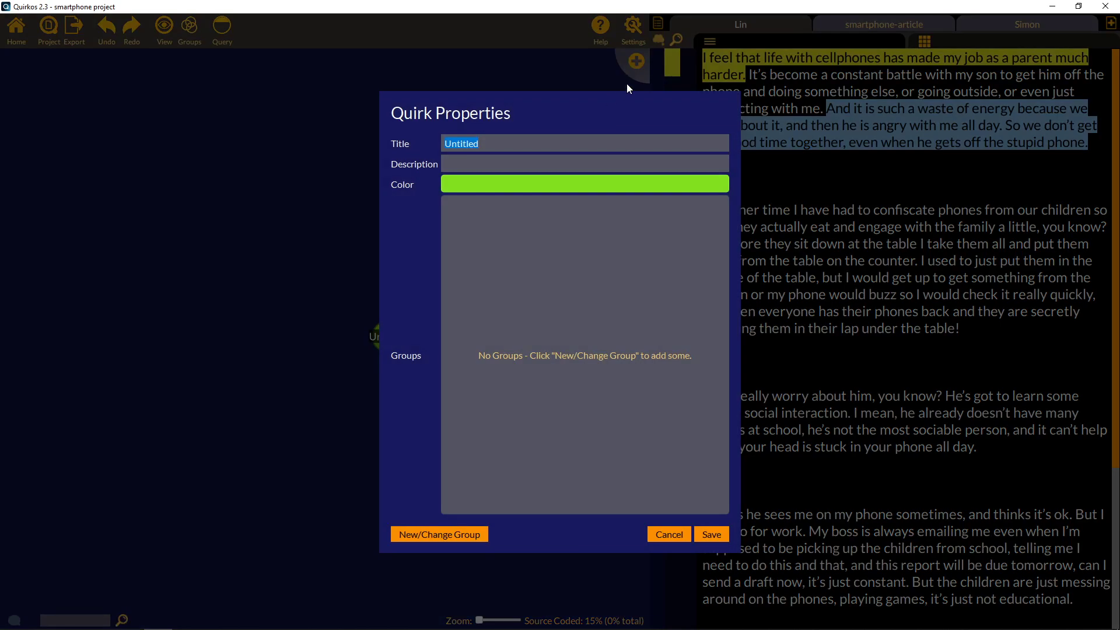
# Title the new quirk Conflict, colour it red, and save it.
pyautogui.write('Conflict')
pyautogui.click(573, 181)
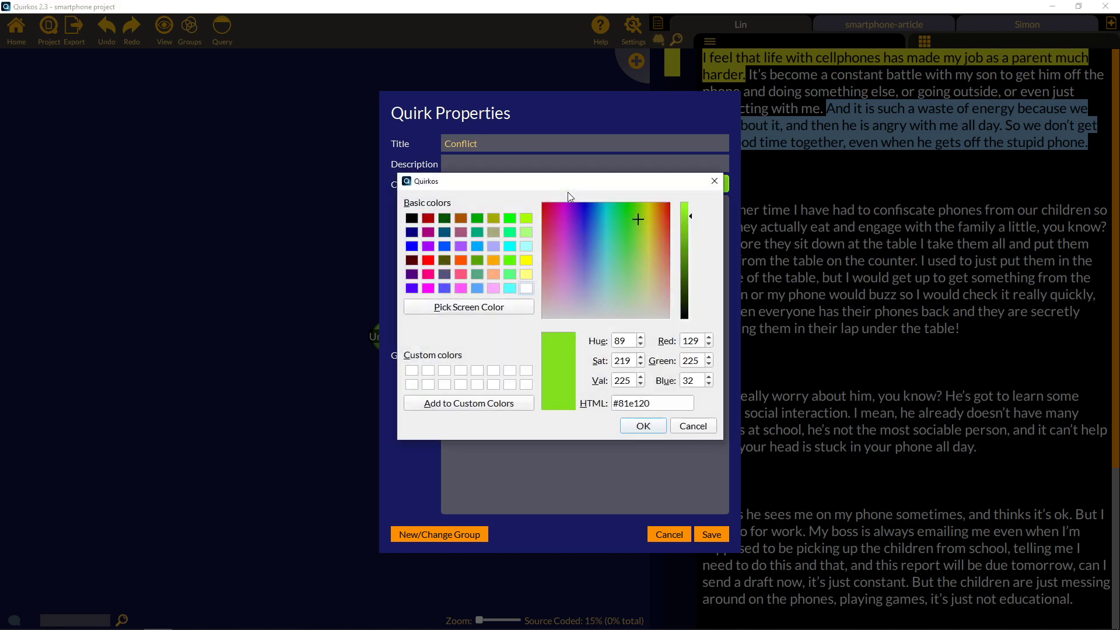
pyautogui.click(428, 260)
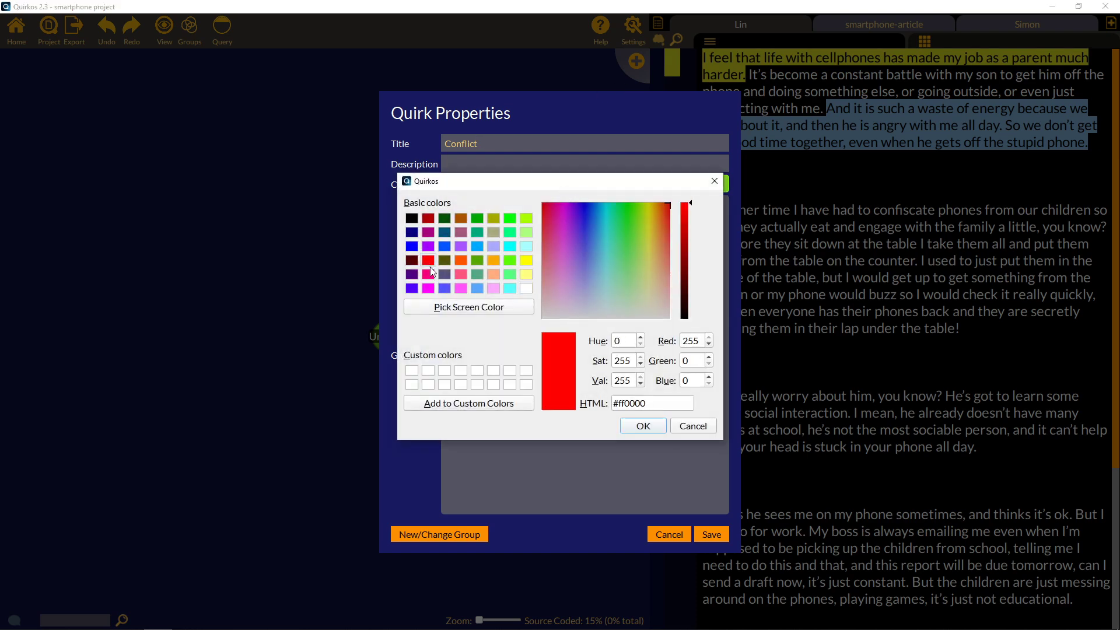
pyautogui.click(643, 425)
pyautogui.click(701, 535)
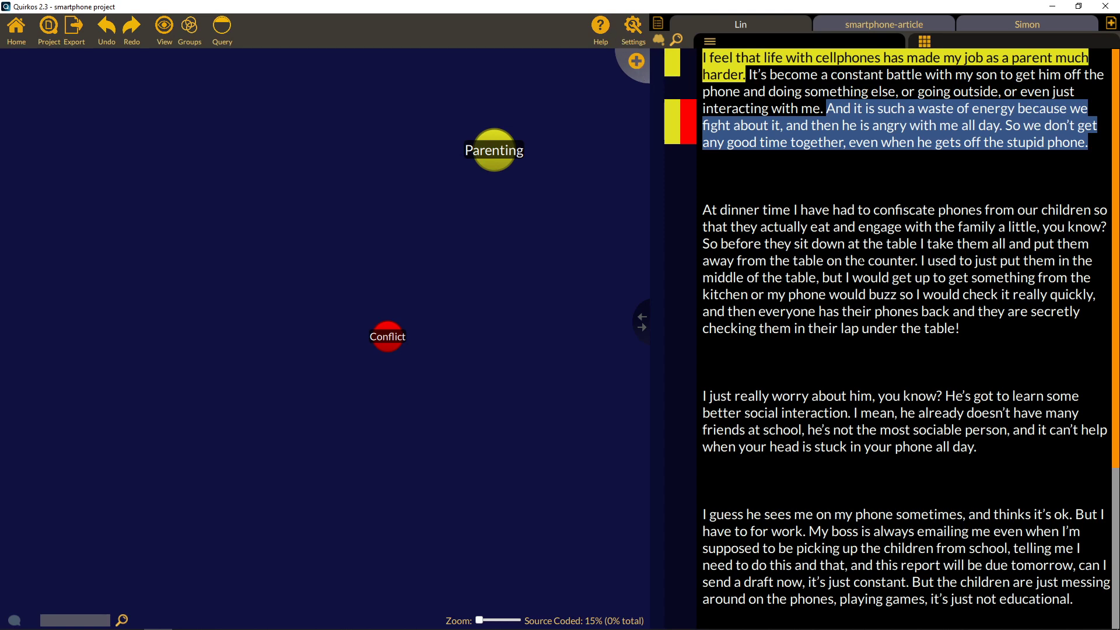
# Create a Dinner time quirk and code the 'At dinner time…' paragraph to it.
pyautogui.click(636, 61)
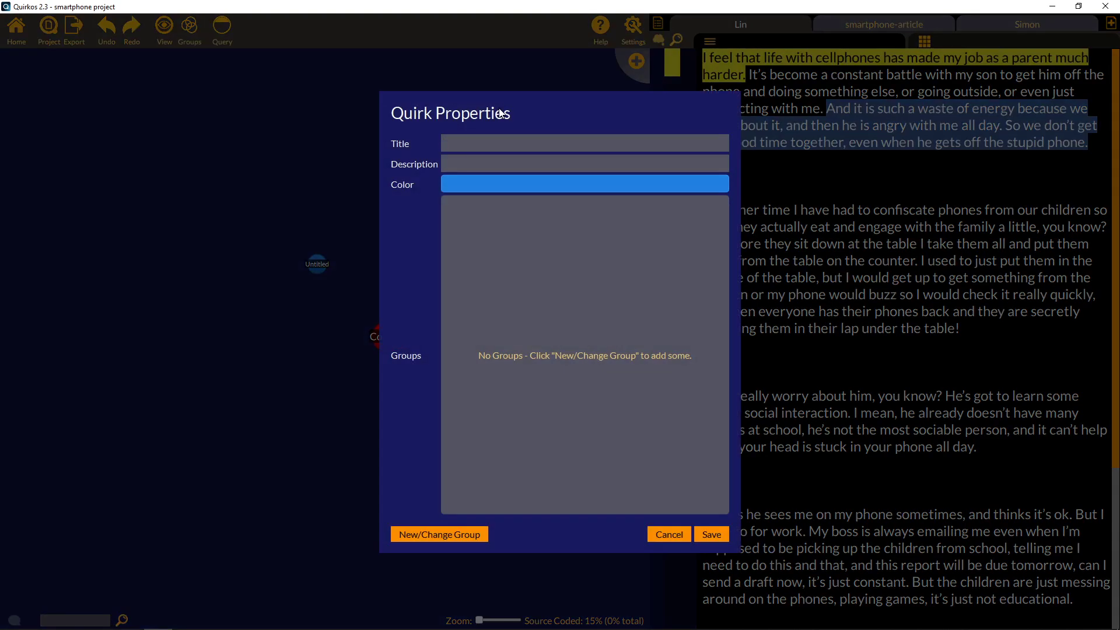
pyautogui.write('Dinner time')
pyautogui.click(711, 534)
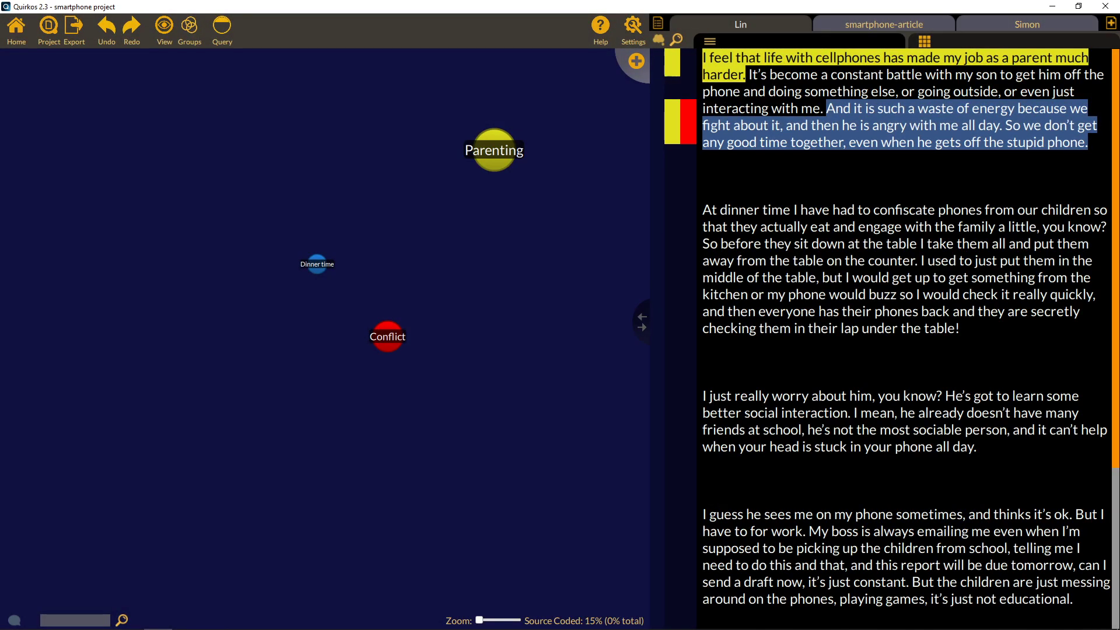
pyautogui.moveTo(960, 328); pyautogui.dragTo(318, 275)
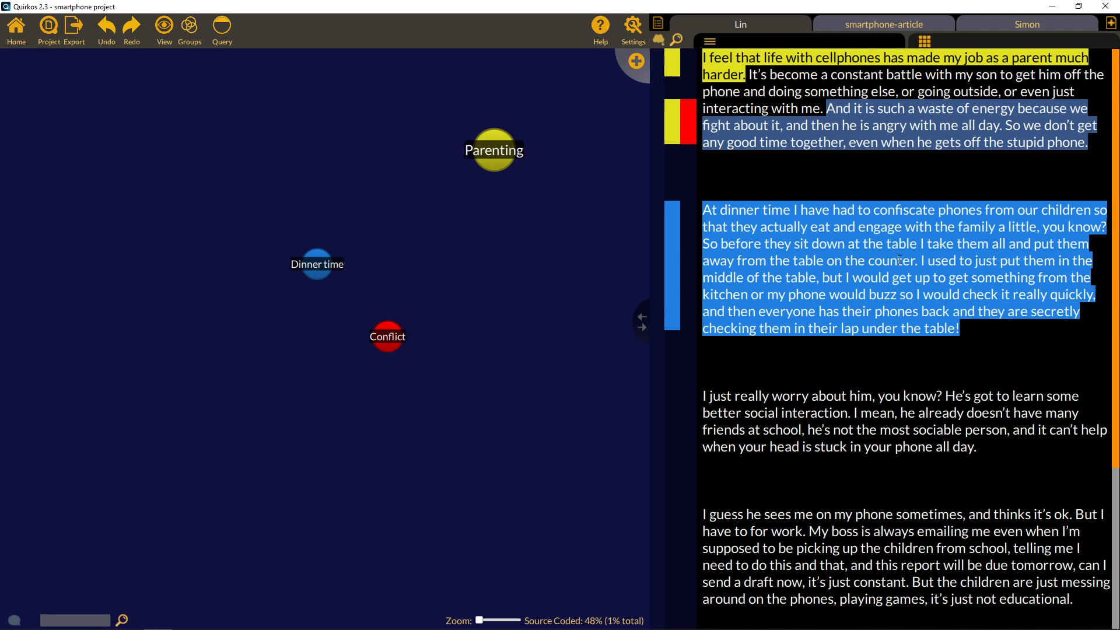
# Create a new Table manners quirk.
pyautogui.click(637, 62)
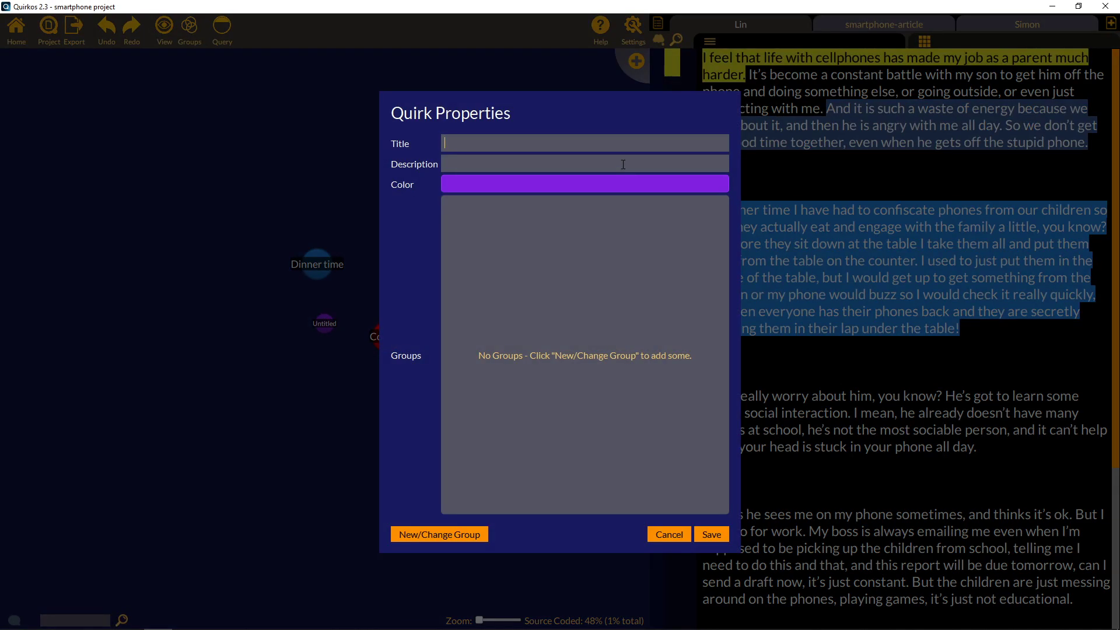
pyautogui.write('Table manners')
pyautogui.click(712, 533)
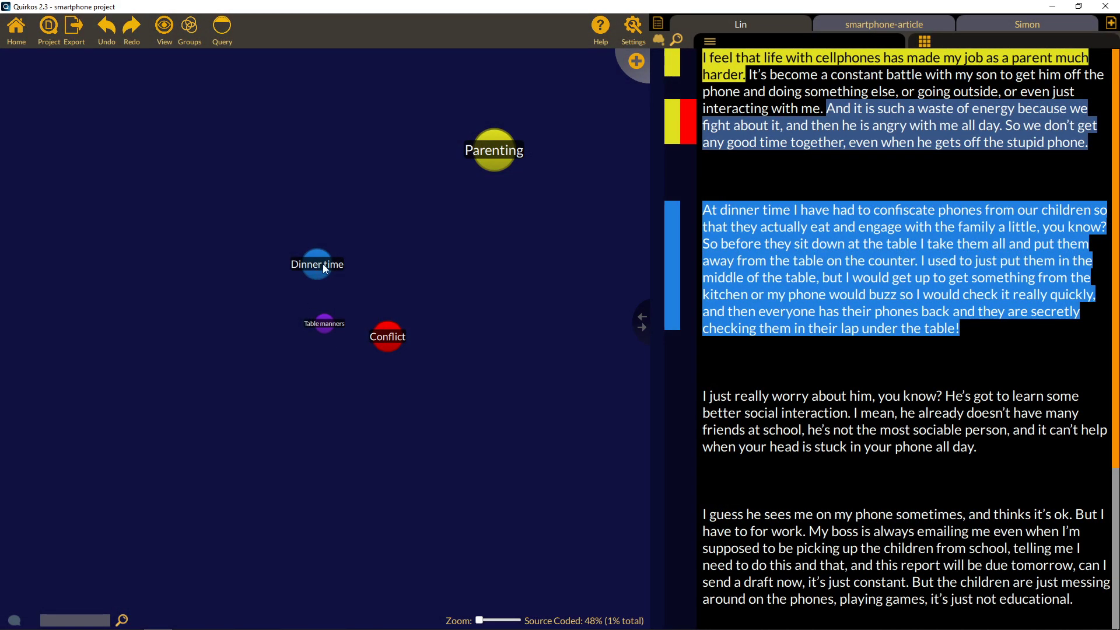
# Nest Table manners under Dinner time and code the dinner paragraph's opening sentences to it.
pyautogui.moveTo(323, 264); pyautogui.dragTo(318, 214)
pyautogui.moveTo(325, 323); pyautogui.dragTo(365, 183)
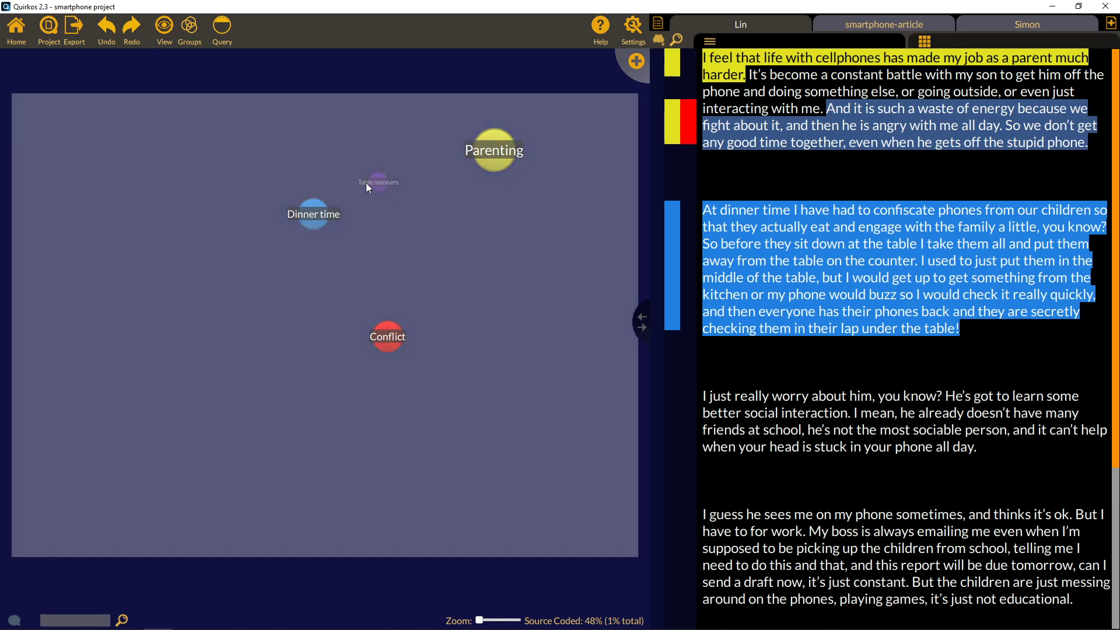
pyautogui.moveTo(313, 212); pyautogui.dragTo(317, 219)
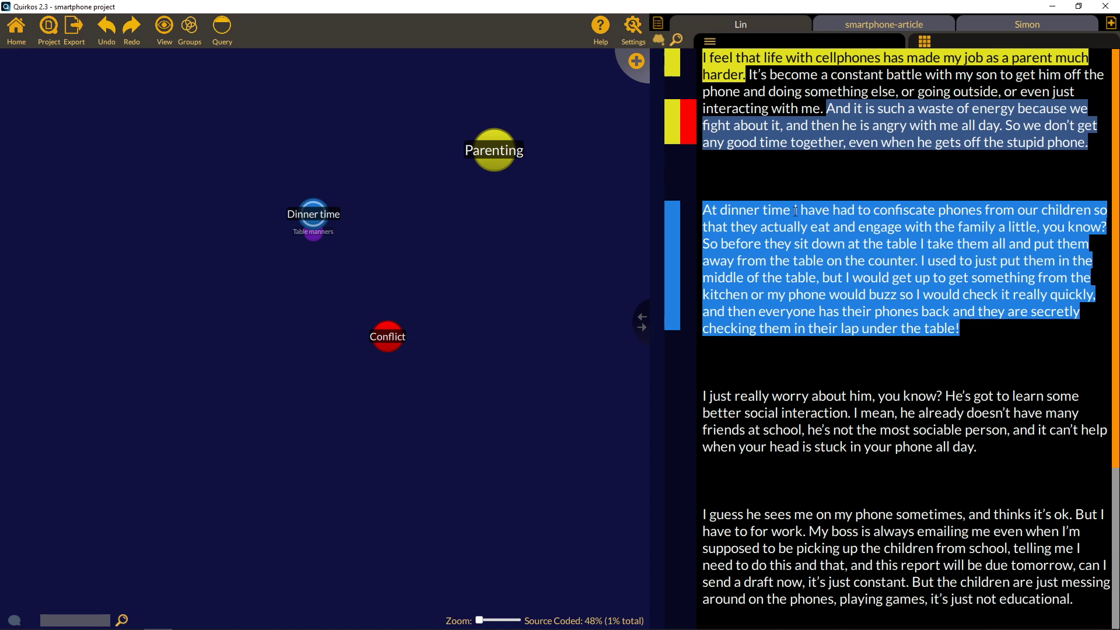
pyautogui.moveTo(795, 210); pyautogui.dragTo(813, 238)
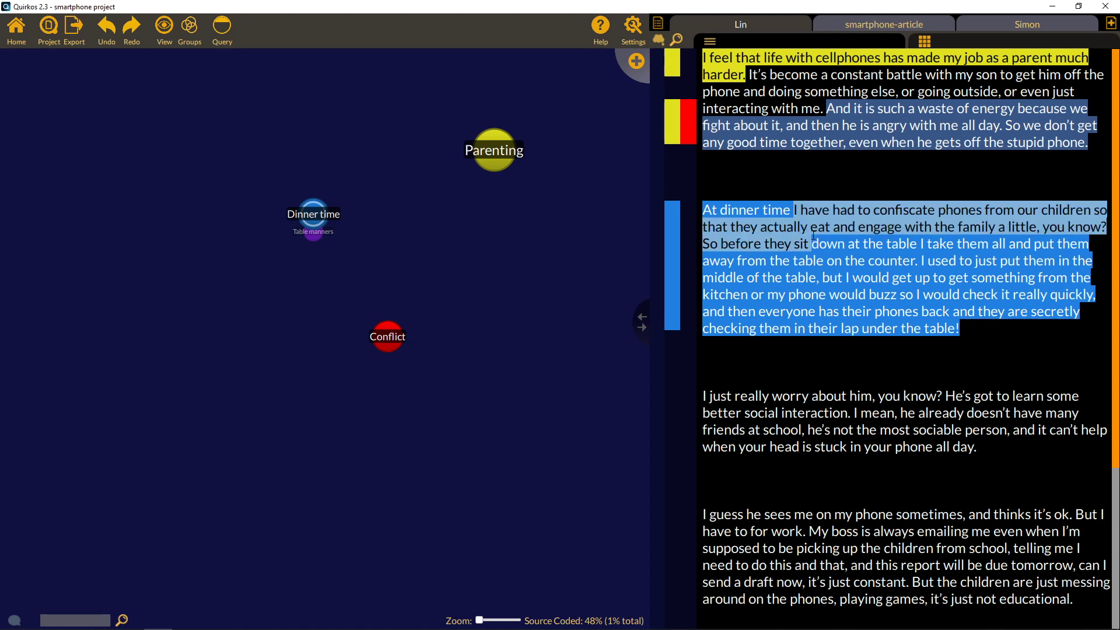
pyautogui.moveTo(812, 237); pyautogui.dragTo(310, 246)
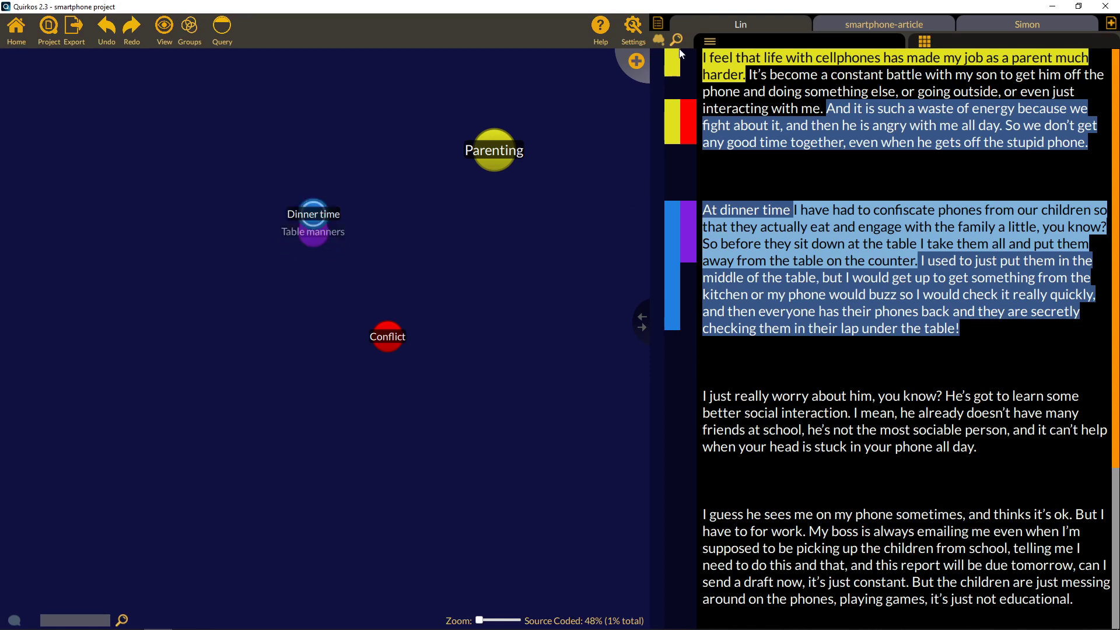
# Add a Time pressure quirk nested under Dinner time.
pyautogui.click(636, 61)
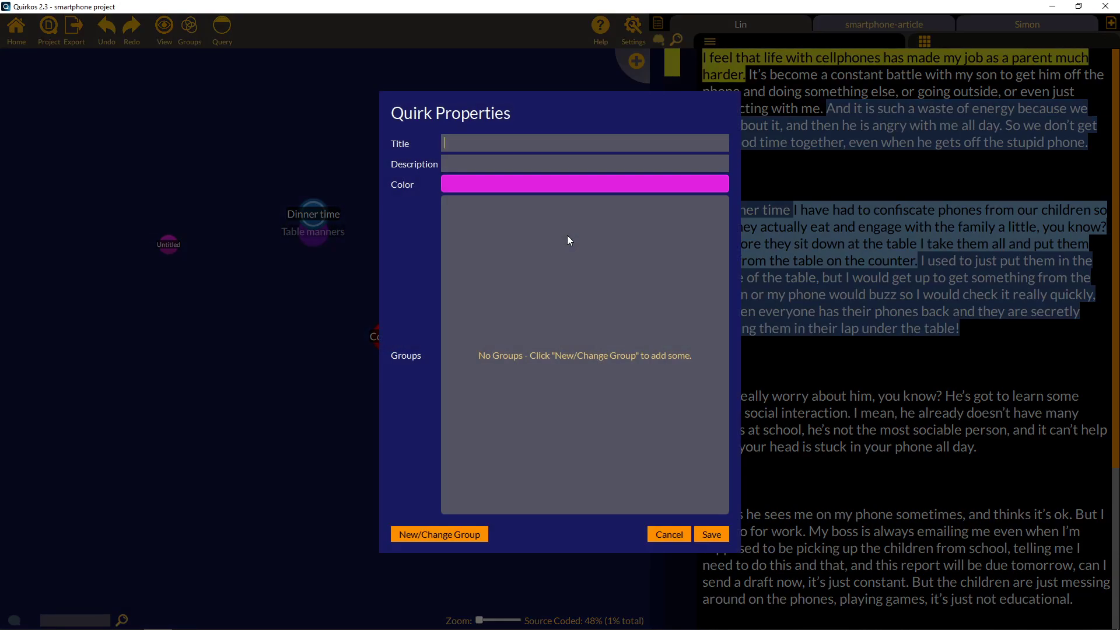
pyautogui.write('Time pressure')
pyautogui.click(710, 534)
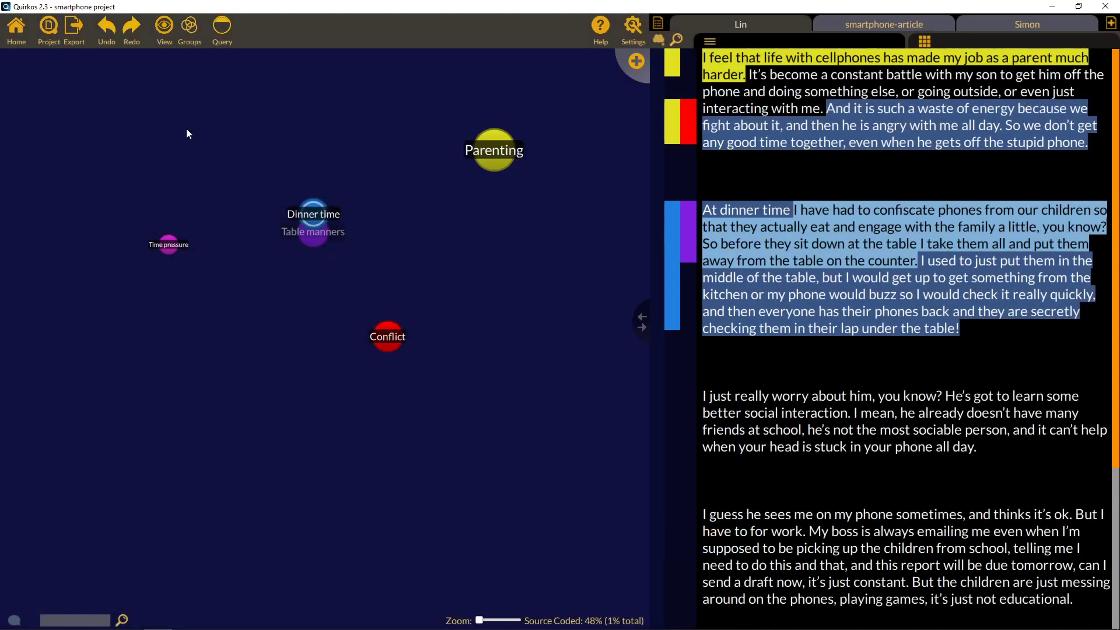
pyautogui.moveTo(168, 244); pyautogui.dragTo(315, 217)
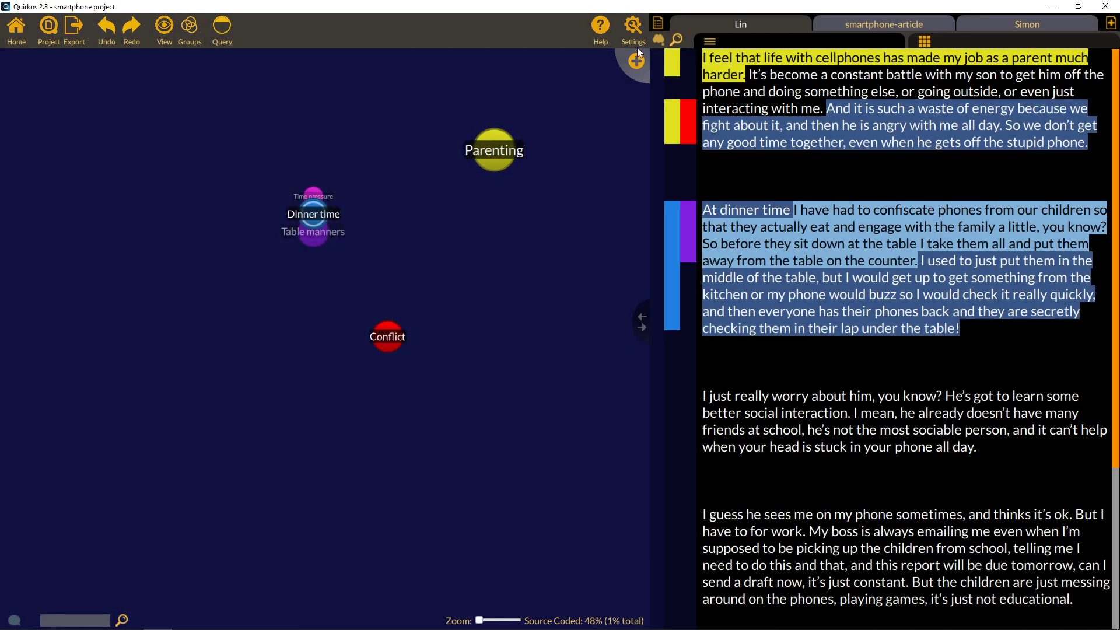
# Add a Washing up quirk nested under Dinner time and show the memos panel.
pyautogui.click(636, 61)
pyautogui.write('Washing up')
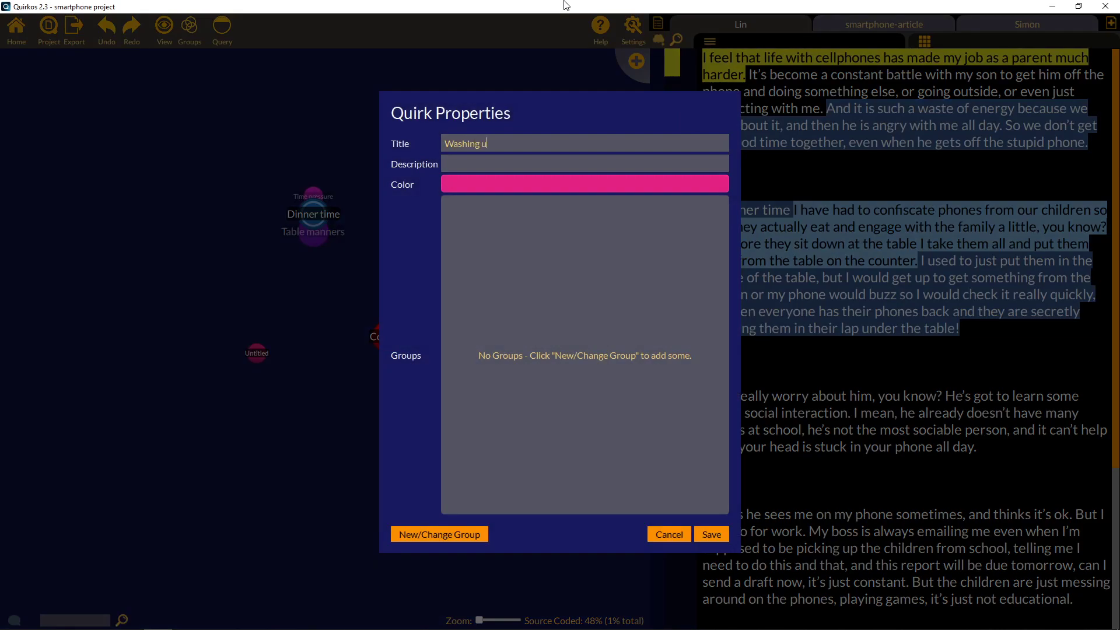
pyautogui.click(710, 534)
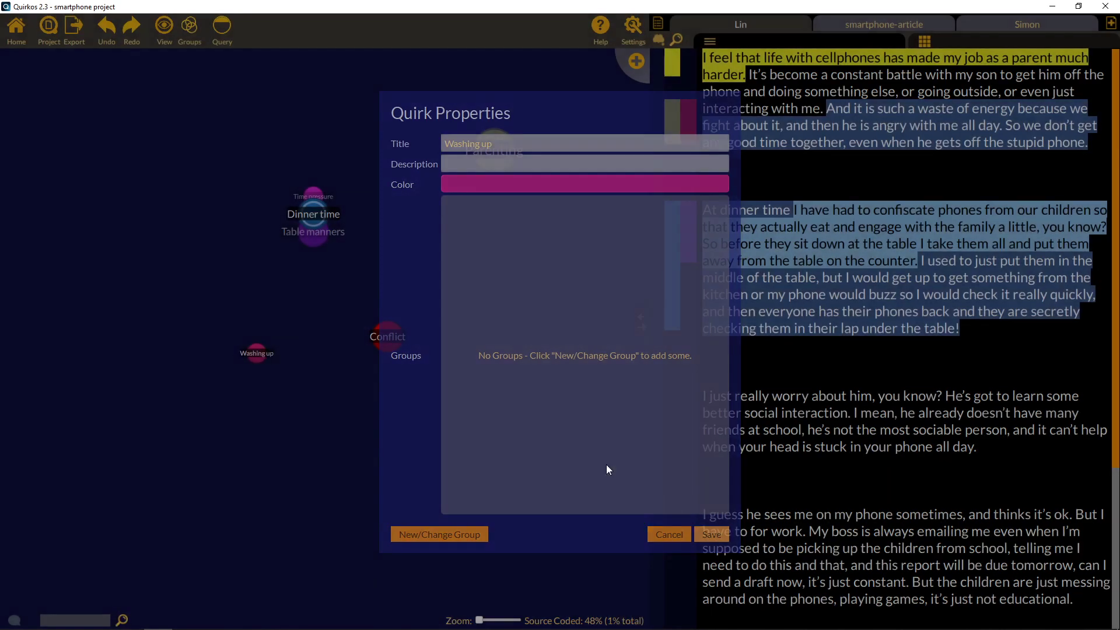
pyautogui.moveTo(256, 349); pyautogui.dragTo(314, 205)
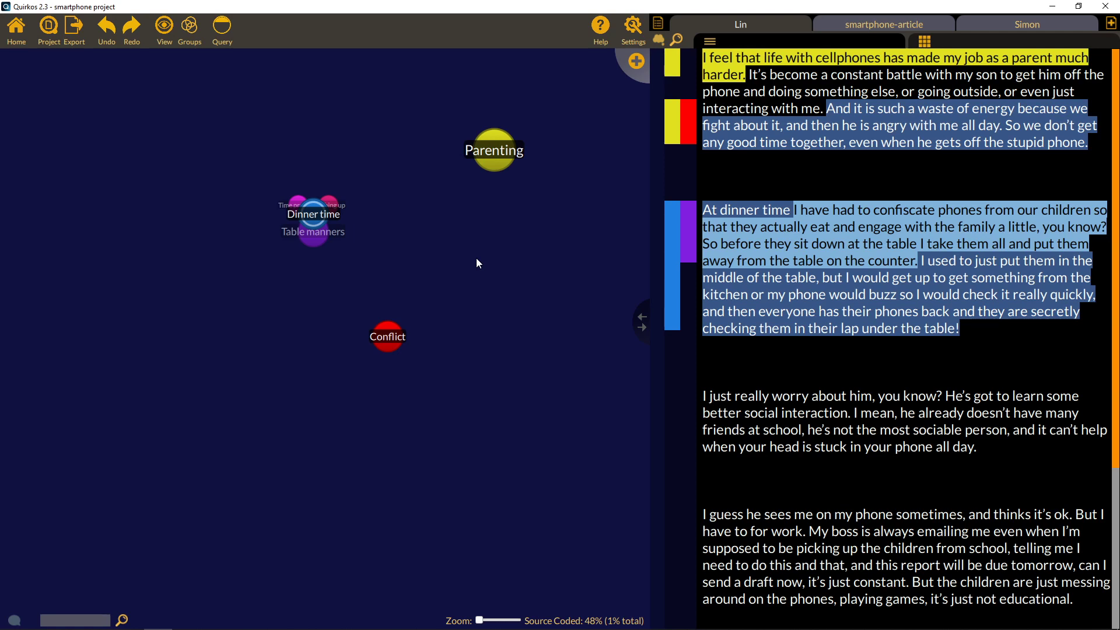
pyautogui.click(659, 41)
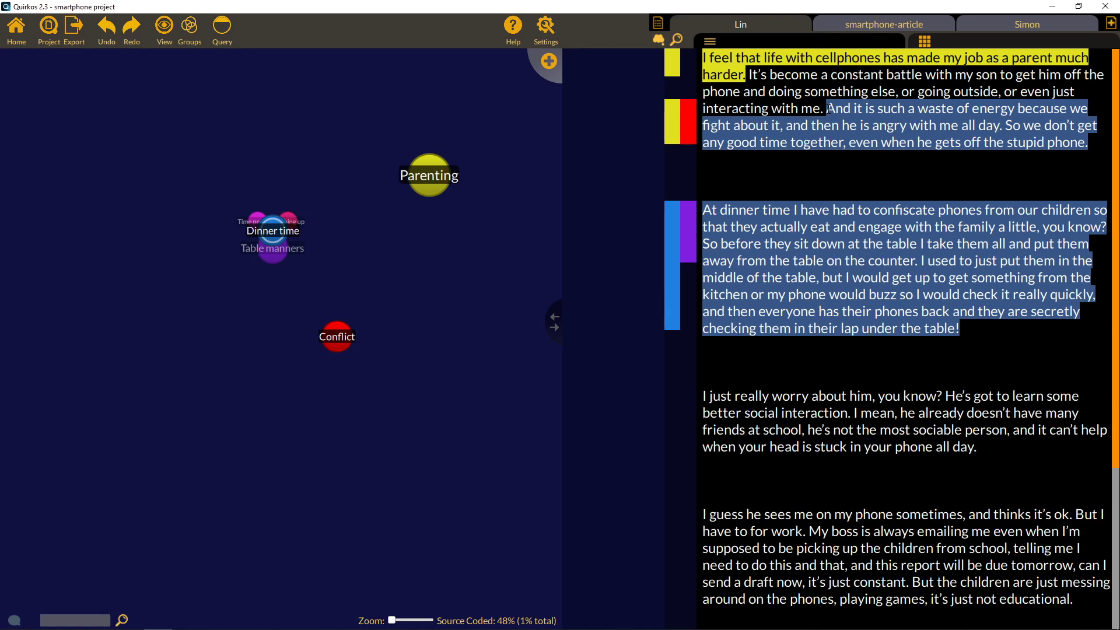
# Add memos 'Waste of energy' and 'Stupid phone' to the wasted-energy and phone sentences.
pyautogui.moveTo(827, 108); pyautogui.dragTo(610, 117)
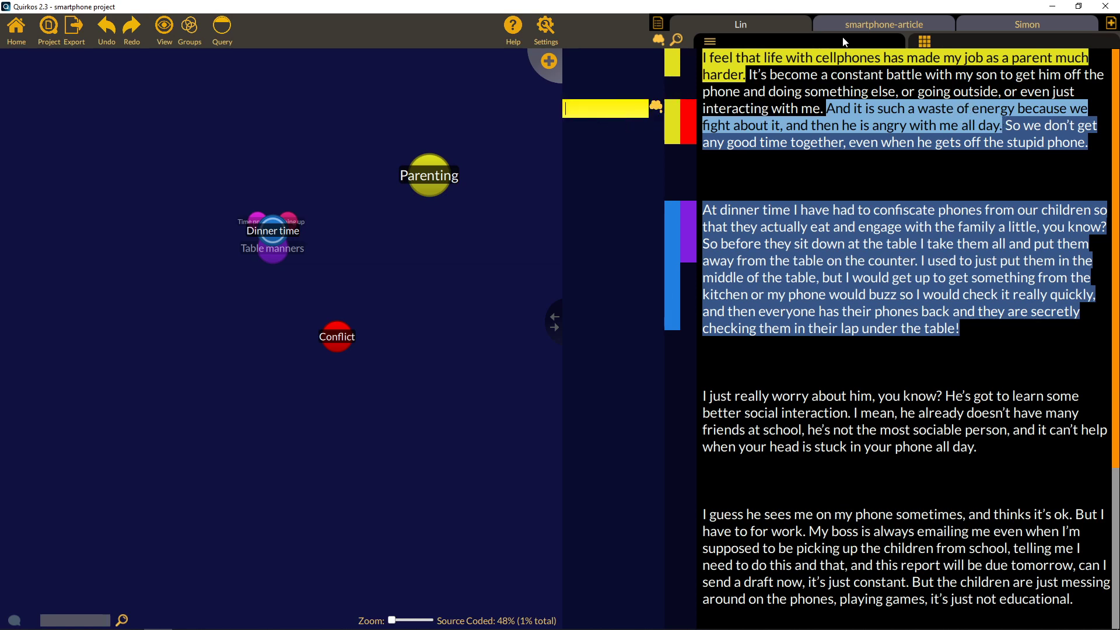
pyautogui.write('Waste of energy')
pyautogui.click(978, 128)
pyautogui.moveTo(1005, 126)
pyautogui.mouseDown()
pyautogui.moveTo(1086, 144)
pyautogui.moveTo(698, 150)
pyautogui.mouseUp()
pyautogui.click(594, 149)
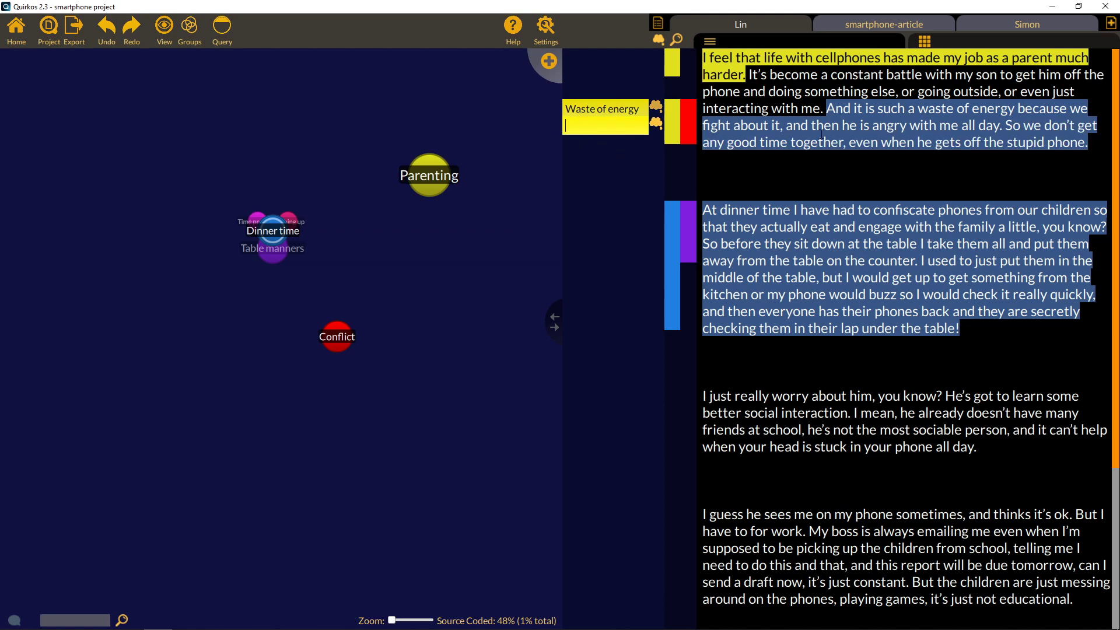
pyautogui.write('Stupid phone')
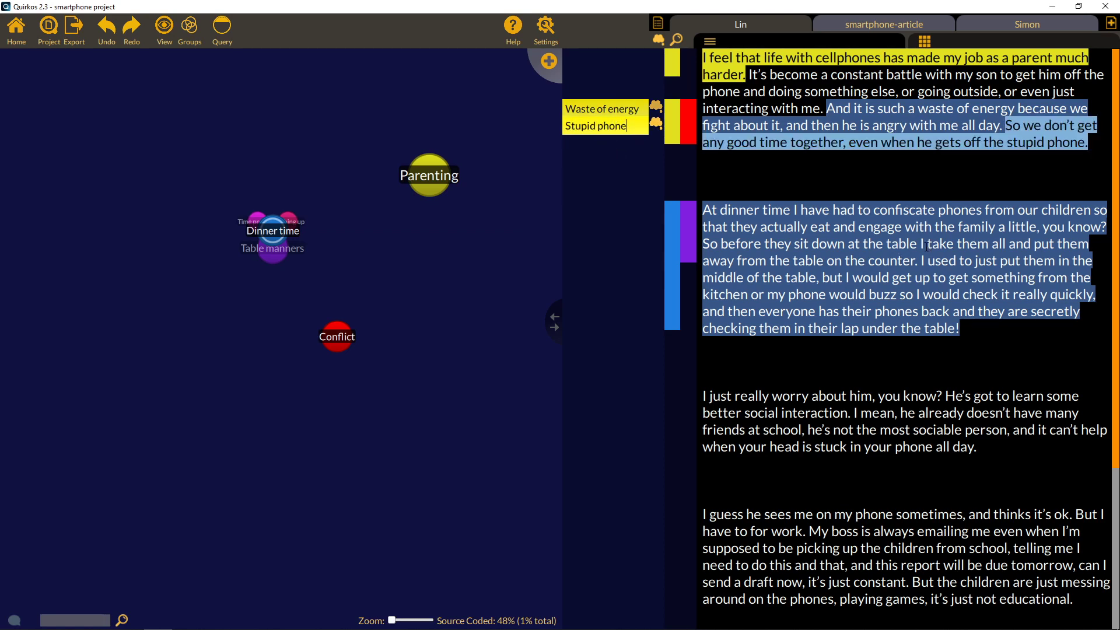
# Attach the memo 'Not sure what this means??' to the passage beginning 'At dinner time'.
pyautogui.moveTo(918, 245); pyautogui.dragTo(703, 216)
pyautogui.click(608, 225)
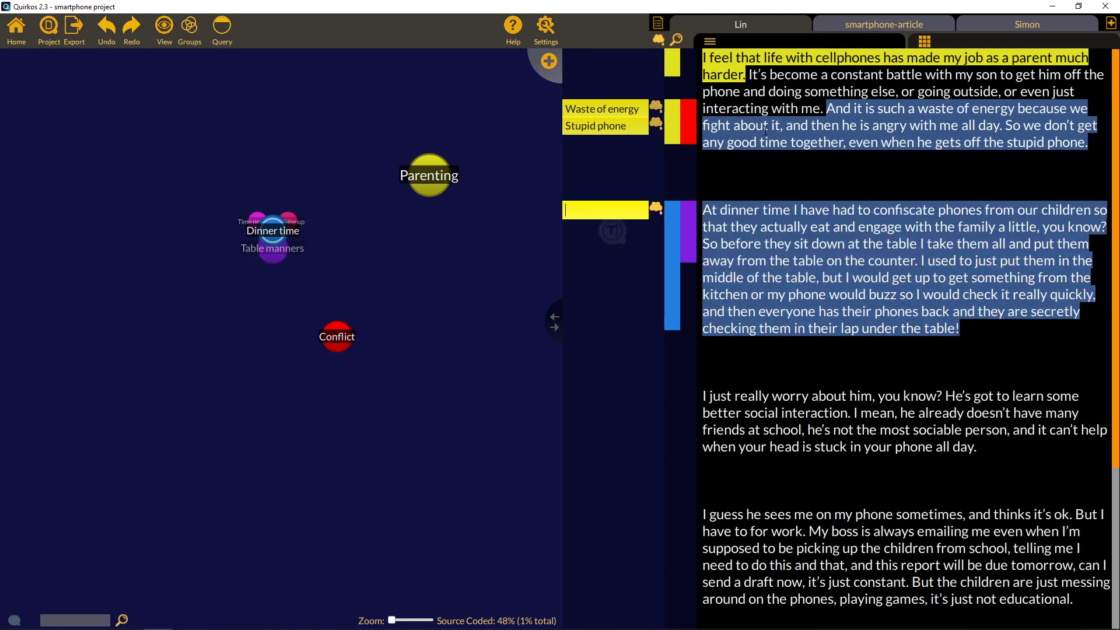
pyautogui.write('Not sure wht')
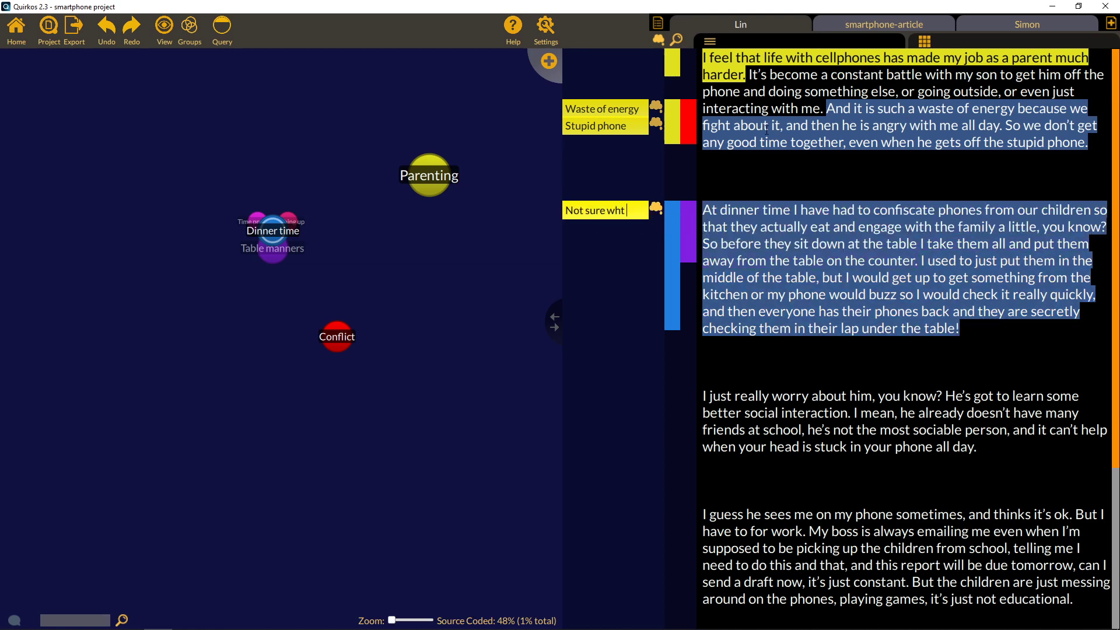
pyautogui.press('BackSpace')
pyautogui.press('BackSpace')
pyautogui.write('hat this means')
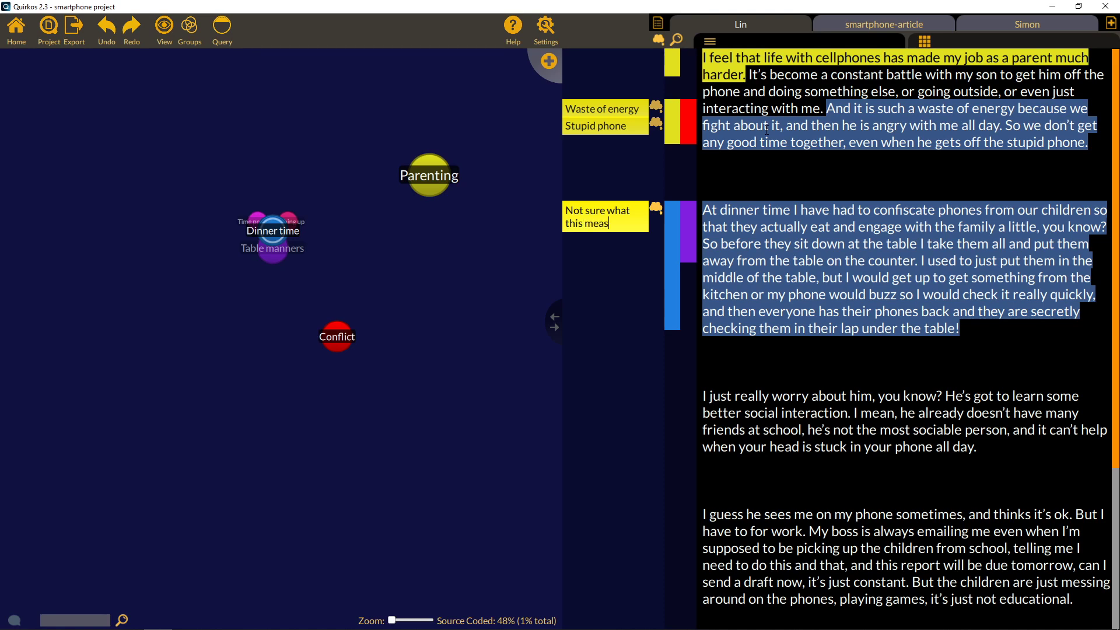
pyautogui.write('??')
pyautogui.press('Left')
pyautogui.press('Left')
pyautogui.press('Left')
pyautogui.write('n')
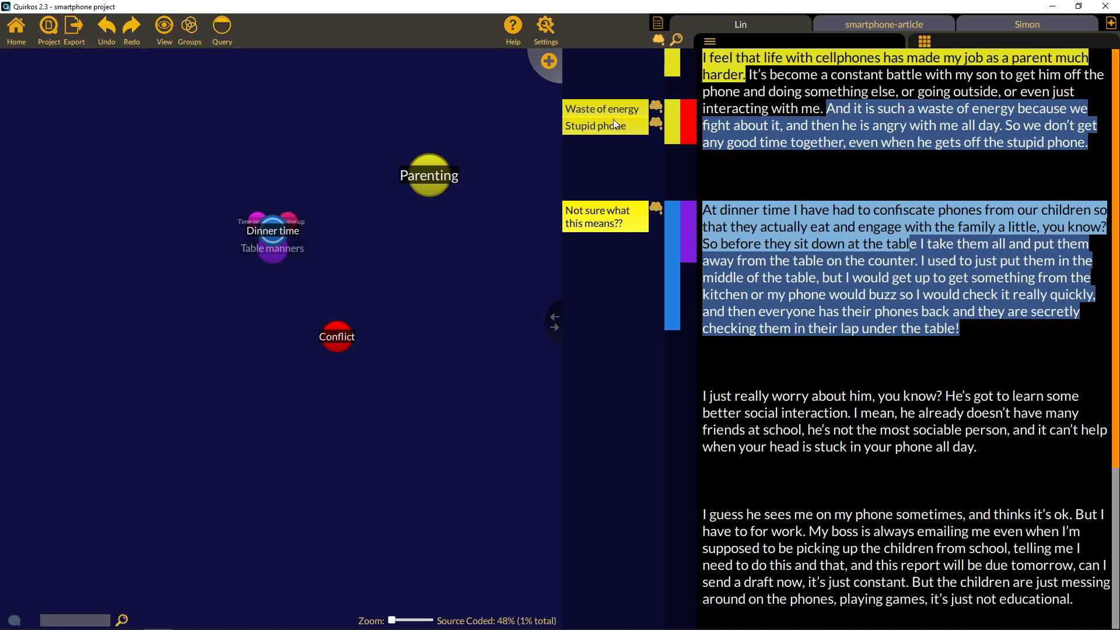
pyautogui.click(625, 132)
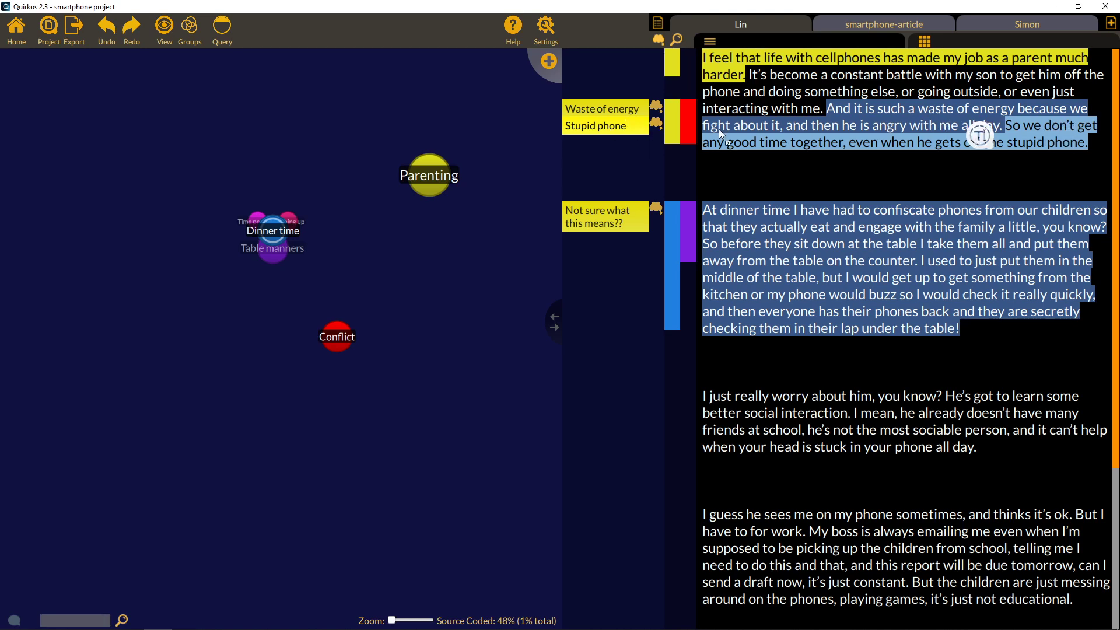
# Add a red Negative feelings quirk, code the opening sentence to it, then open Simon's transcript.
pyautogui.click(552, 60)
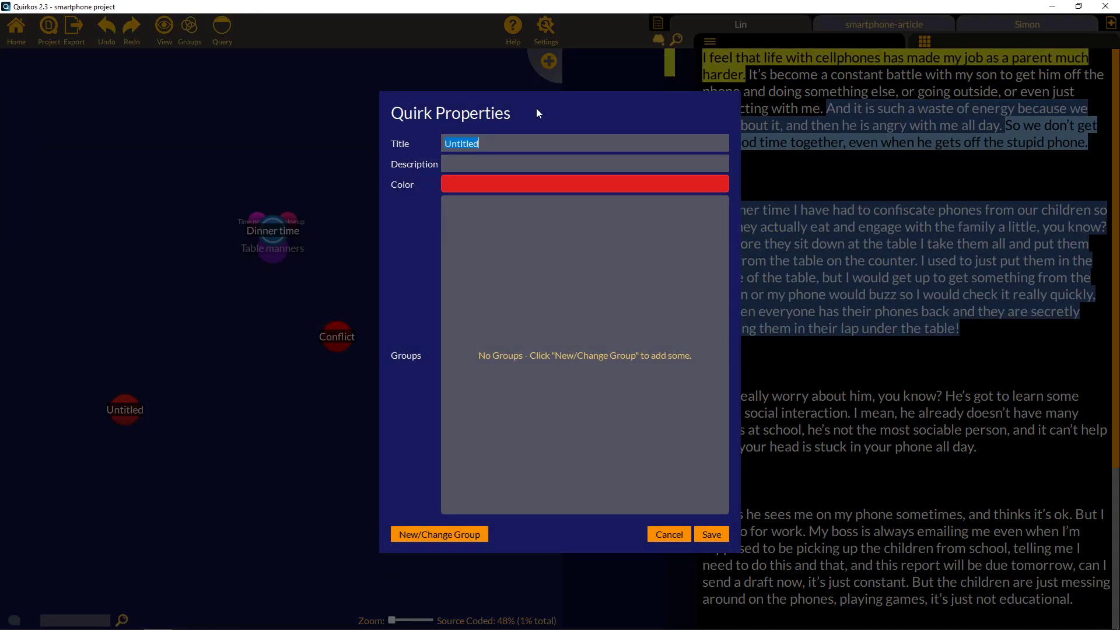
pyautogui.write('Negative feelings')
pyautogui.click(717, 534)
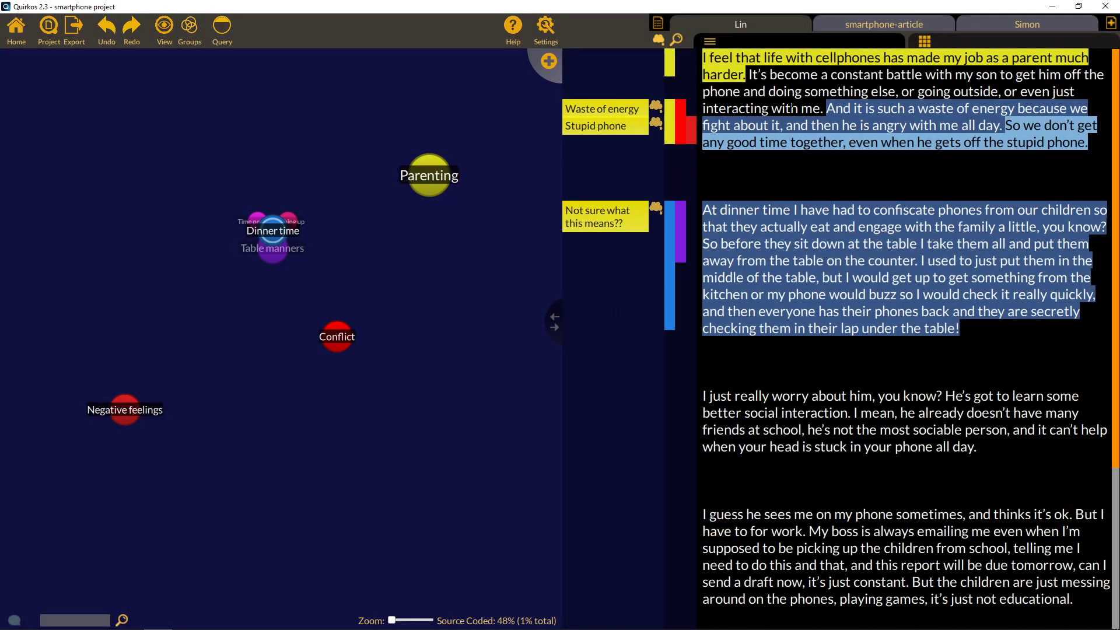
pyautogui.moveTo(745, 74); pyautogui.dragTo(123, 413)
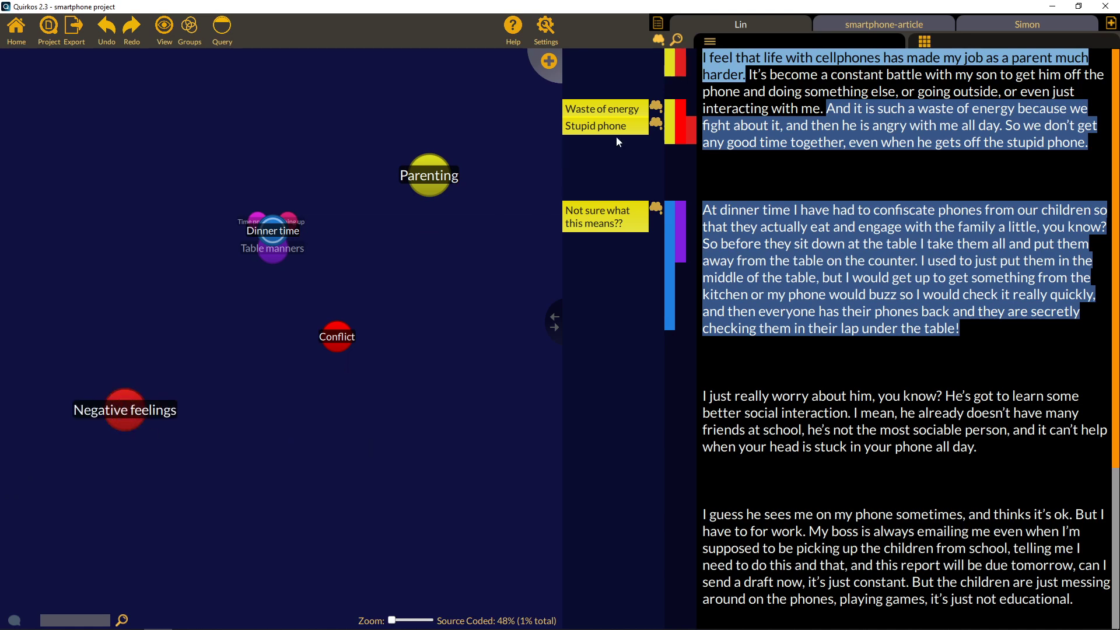
pyautogui.click(1021, 30)
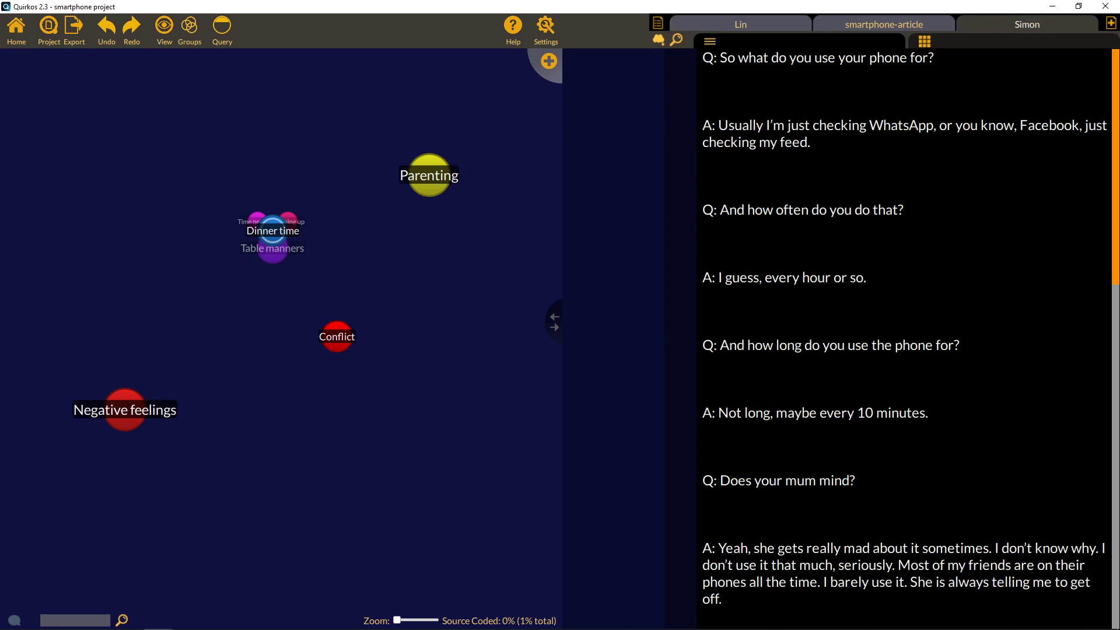
# Select Simon's exchange about which games he plays.
pyautogui.scroll(-4, 904, 338)
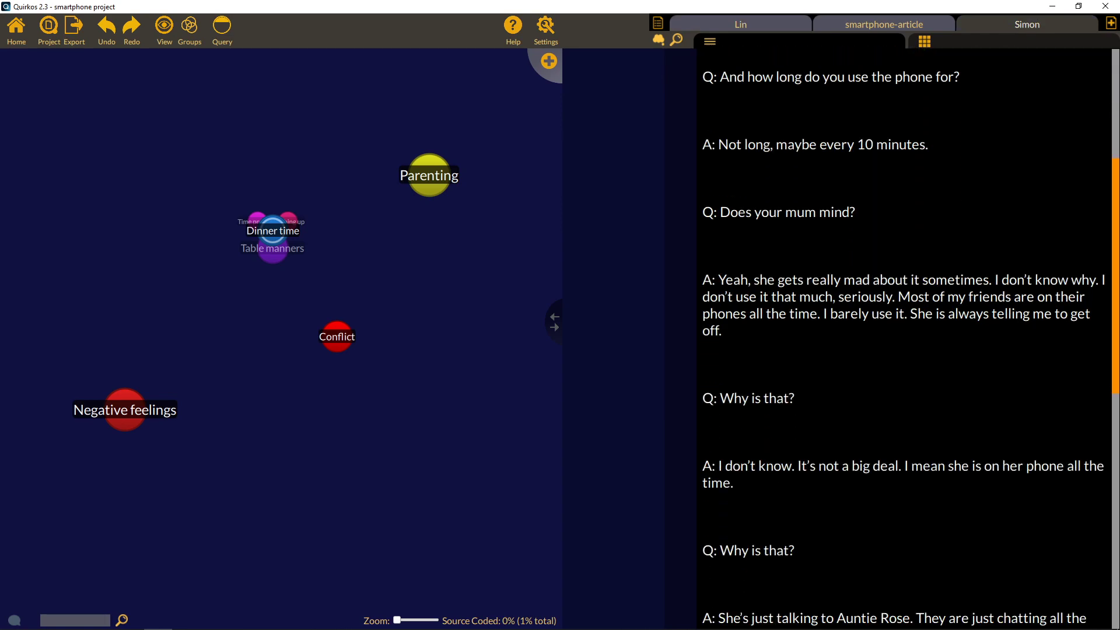
pyautogui.moveTo(1117, 270); pyautogui.dragTo(1116, 443)
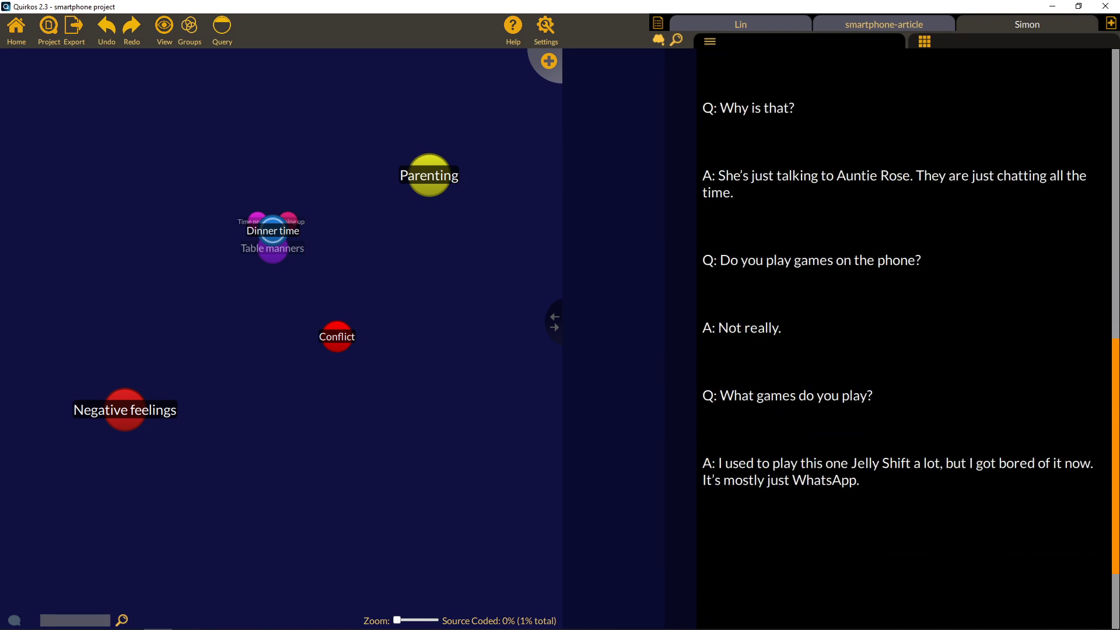
pyautogui.moveTo(860, 480); pyautogui.dragTo(684, 380)
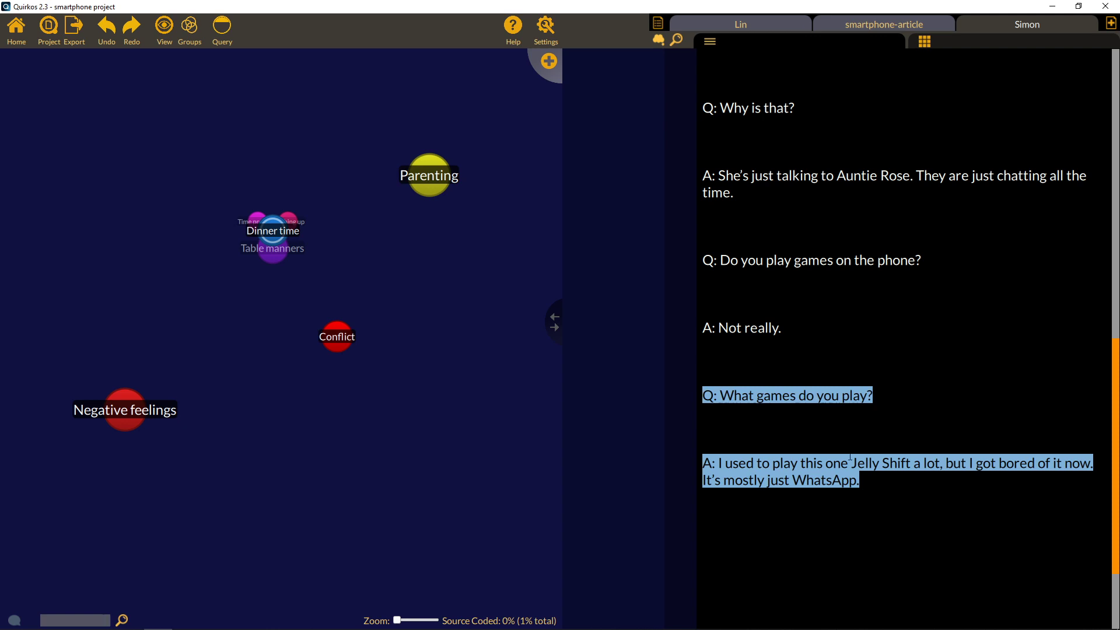
# Code it to a new bright-green Games quirk, then select the phone-chatting exchange above.
pyautogui.click(548, 60)
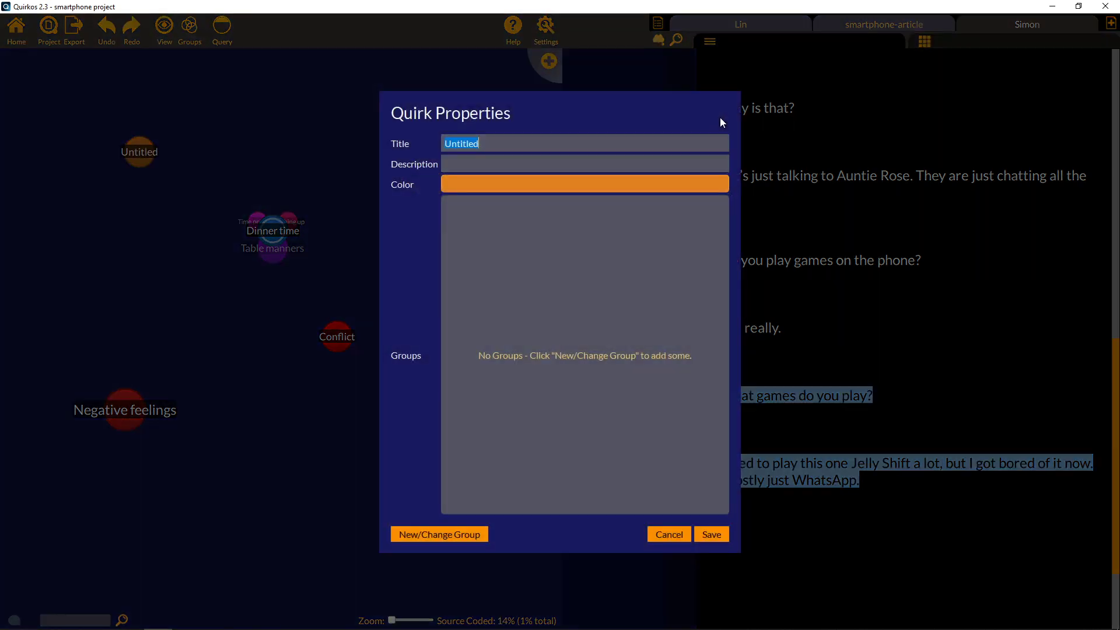
pyautogui.write('Games')
pyautogui.click(655, 187)
pyautogui.click(509, 217)
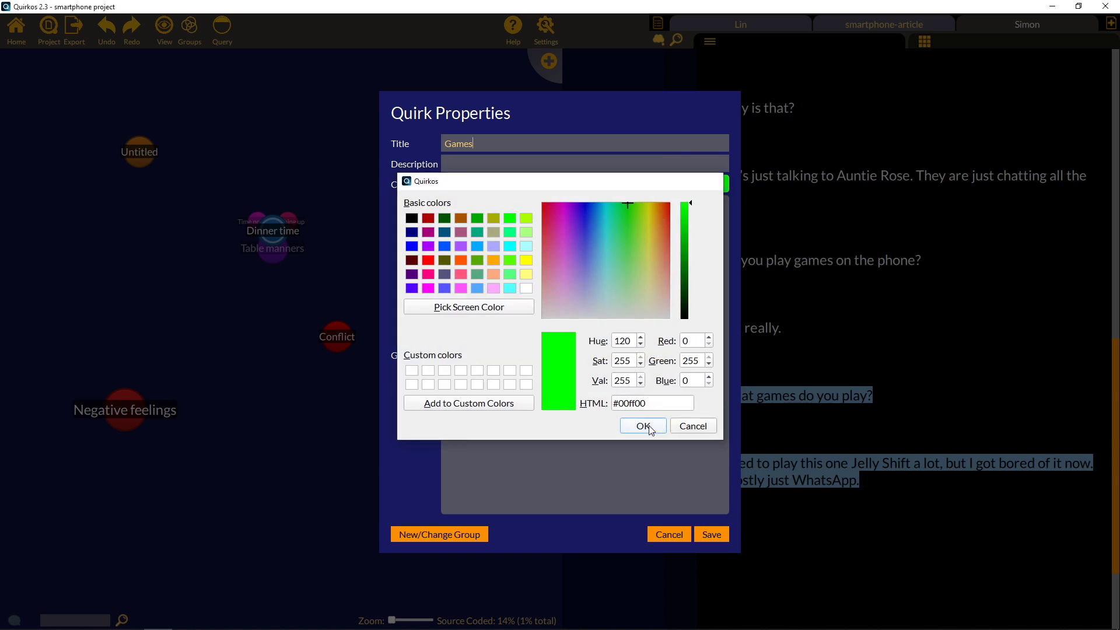
pyautogui.click(642, 425)
pyautogui.click(712, 534)
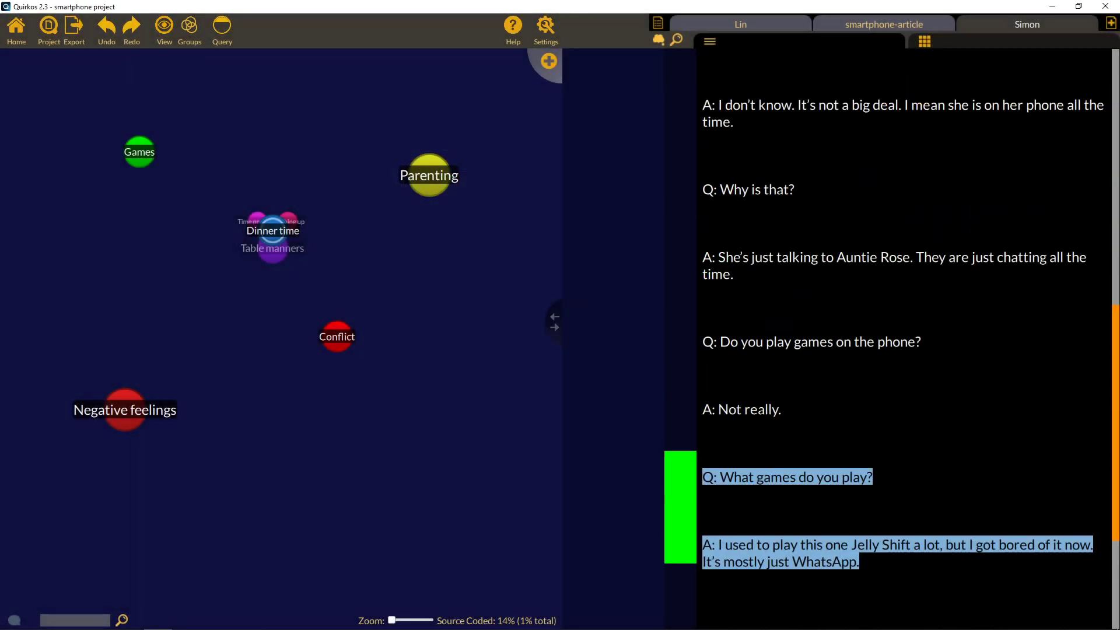
pyautogui.scroll(1, 903, 339)
pyautogui.moveTo(734, 333); pyautogui.dragTo(702, 248)
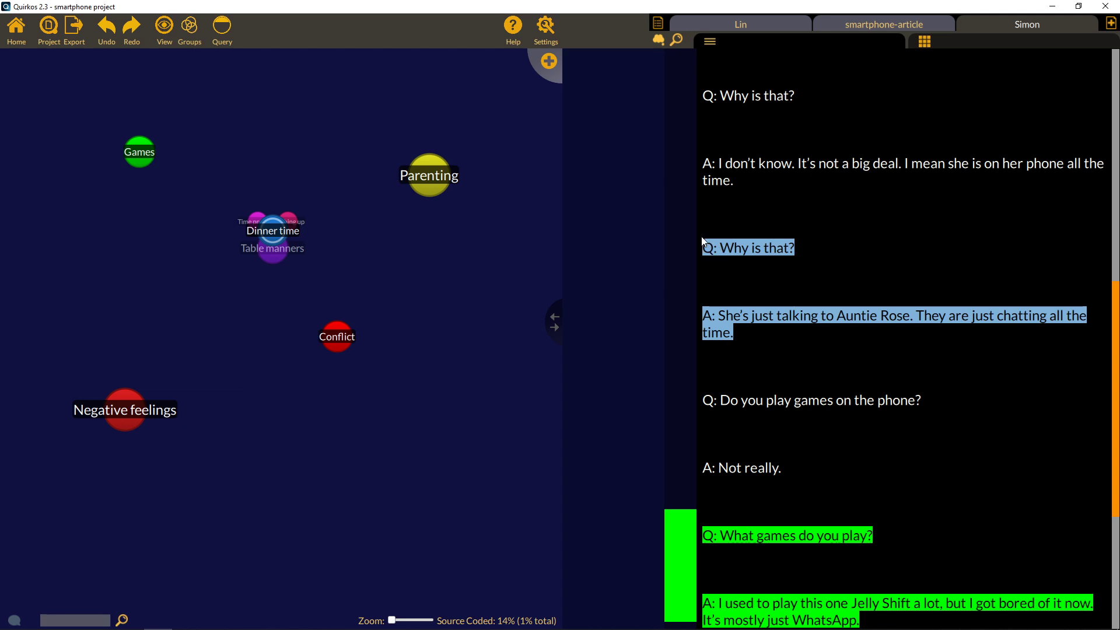
# Code the phone-chatting exchange to a new yellow Communicating quirk, hide the memos, and show search.
pyautogui.click(538, 56)
pyautogui.write('Comm')
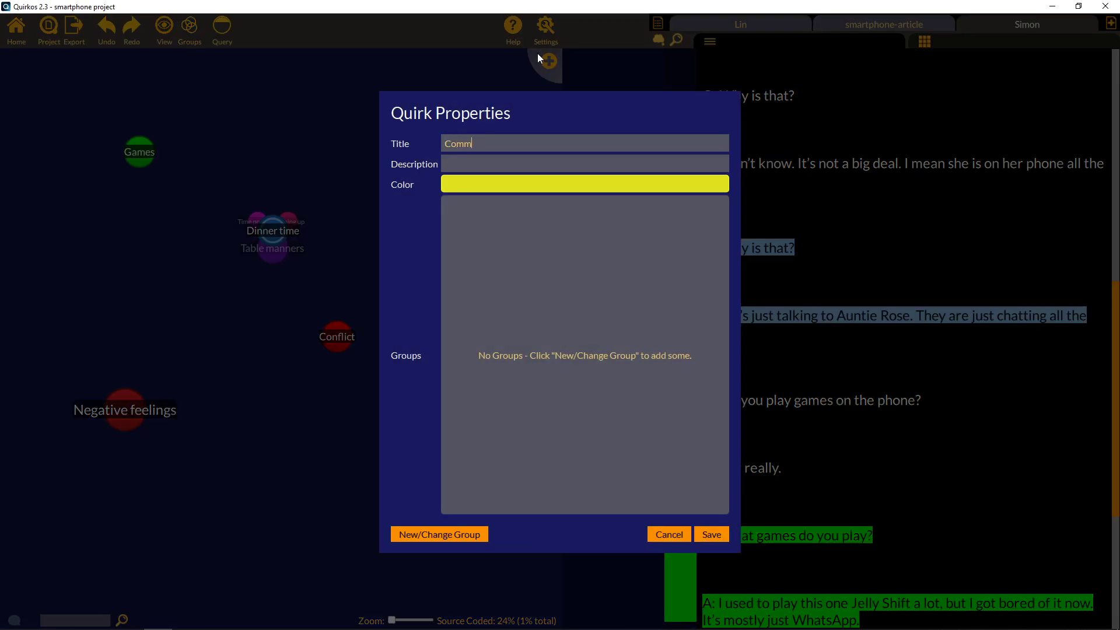
pyautogui.write('unicating')
pyautogui.click(722, 540)
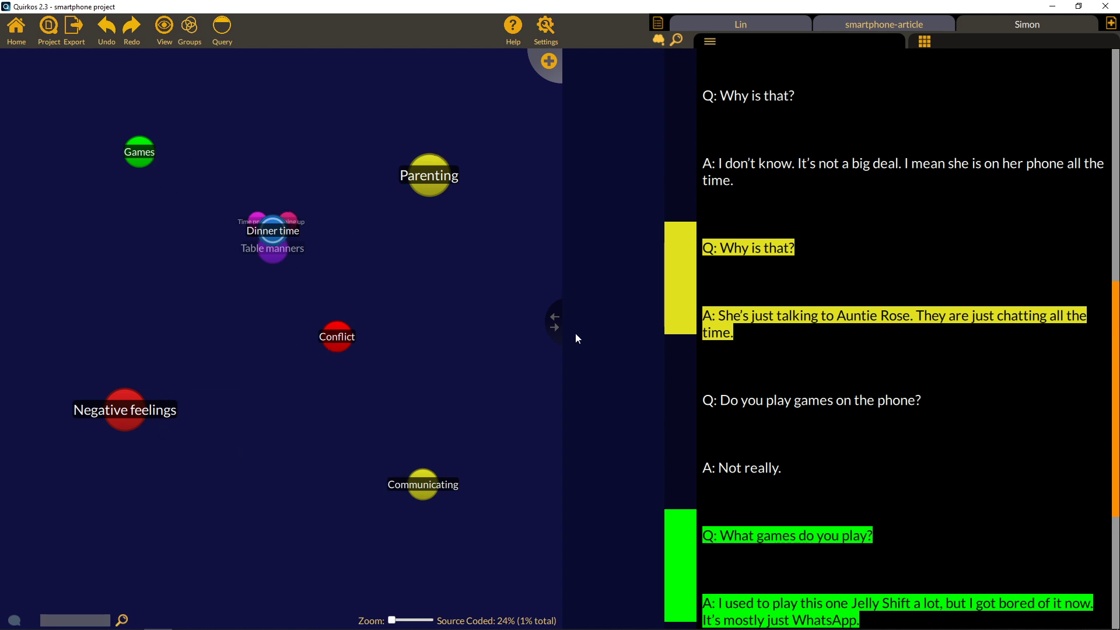
pyautogui.click(657, 40)
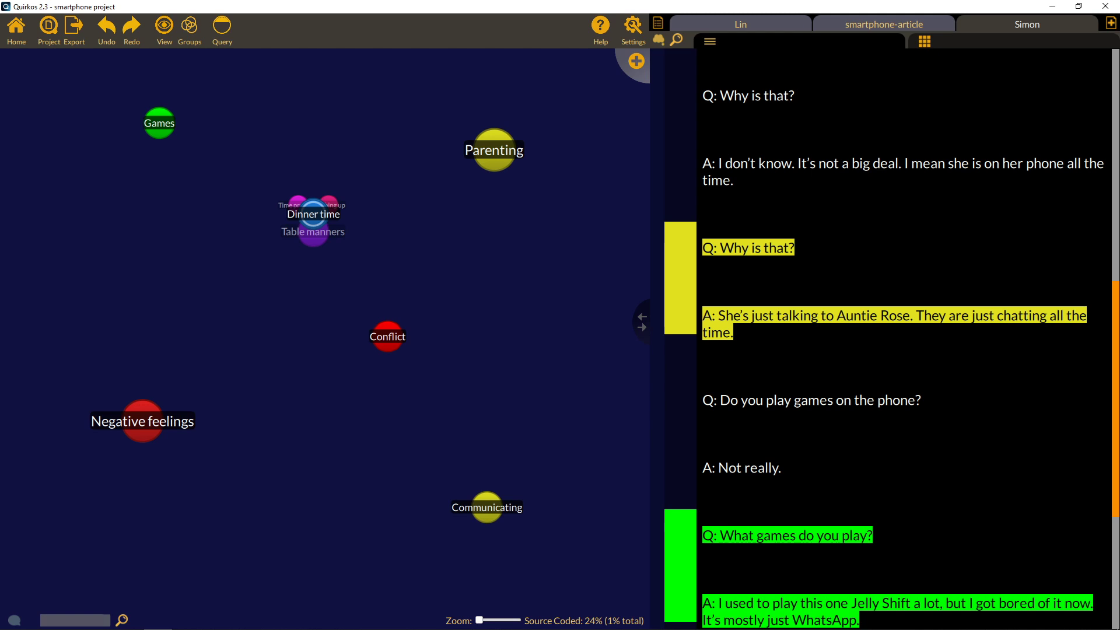
pyautogui.click(677, 40)
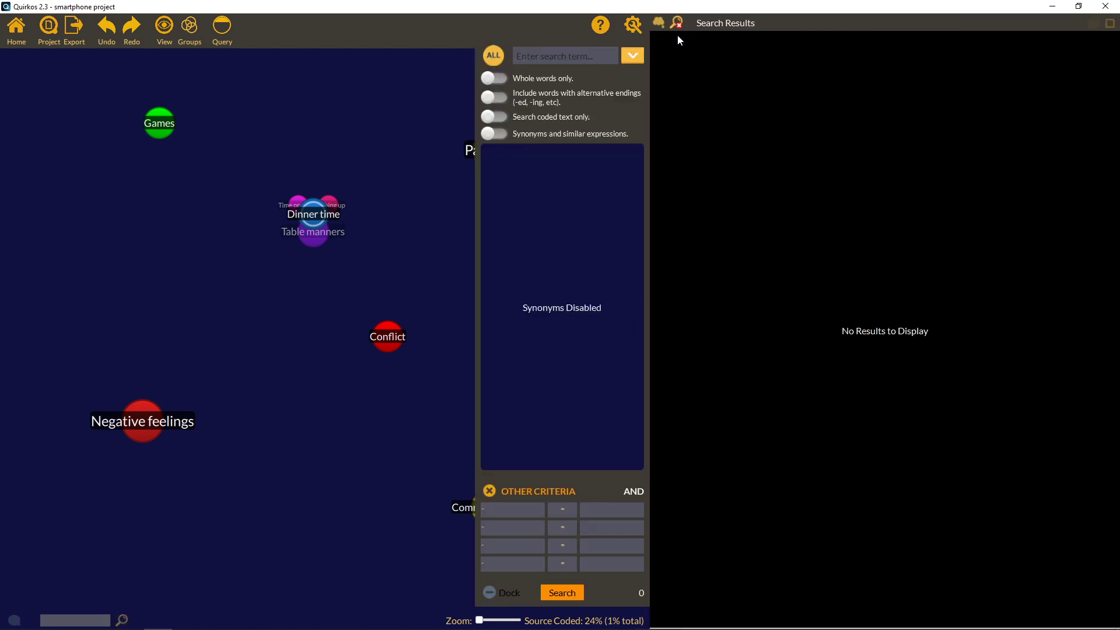
# Search for 'dinner' and code the expanded article passage about dinner rules to Dinner time.
pyautogui.write('dinner')
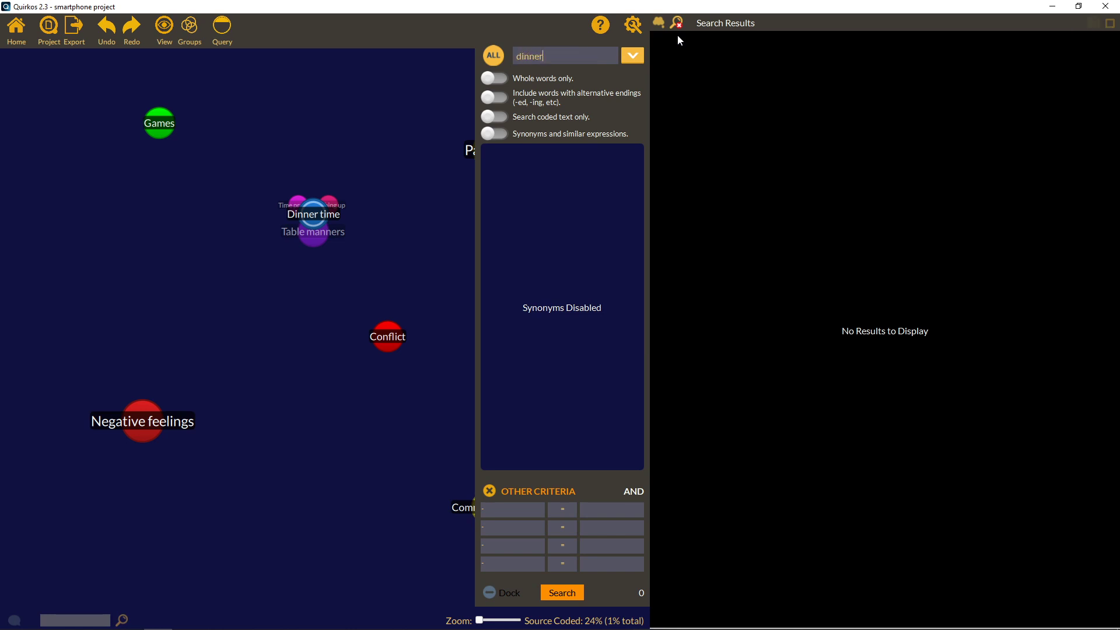
pyautogui.press('Return')
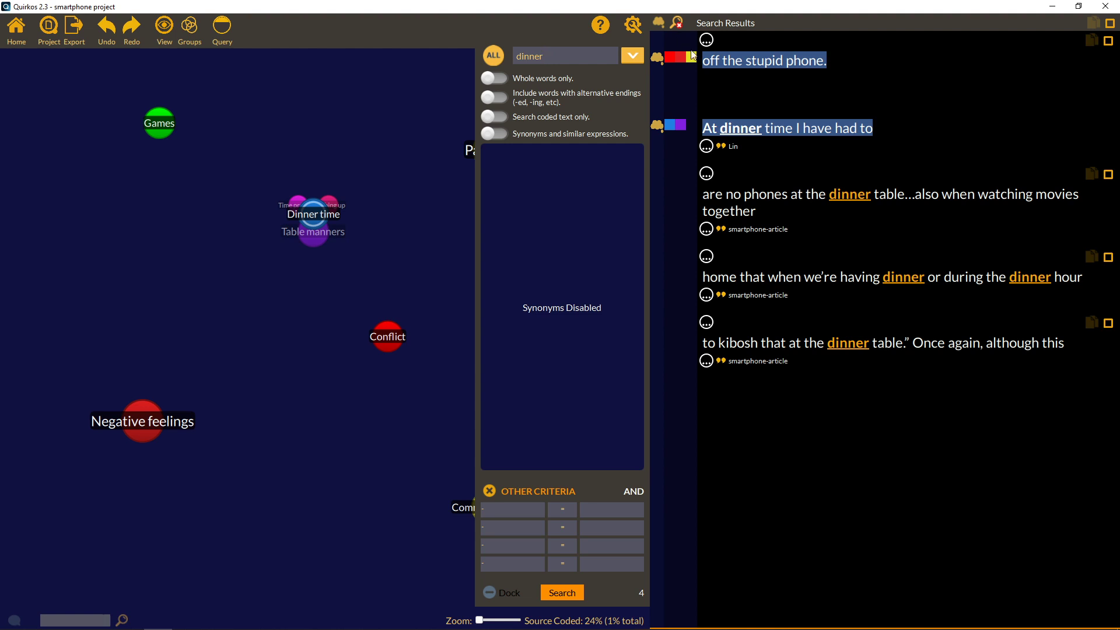
pyautogui.click(706, 173)
pyautogui.click(707, 174)
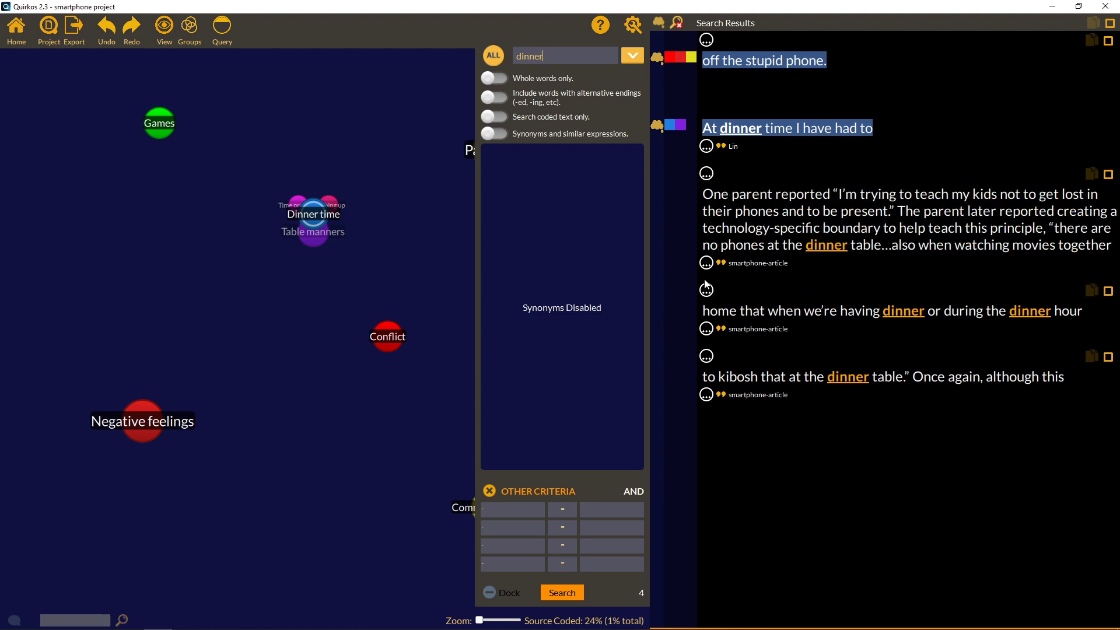
pyautogui.click(706, 269)
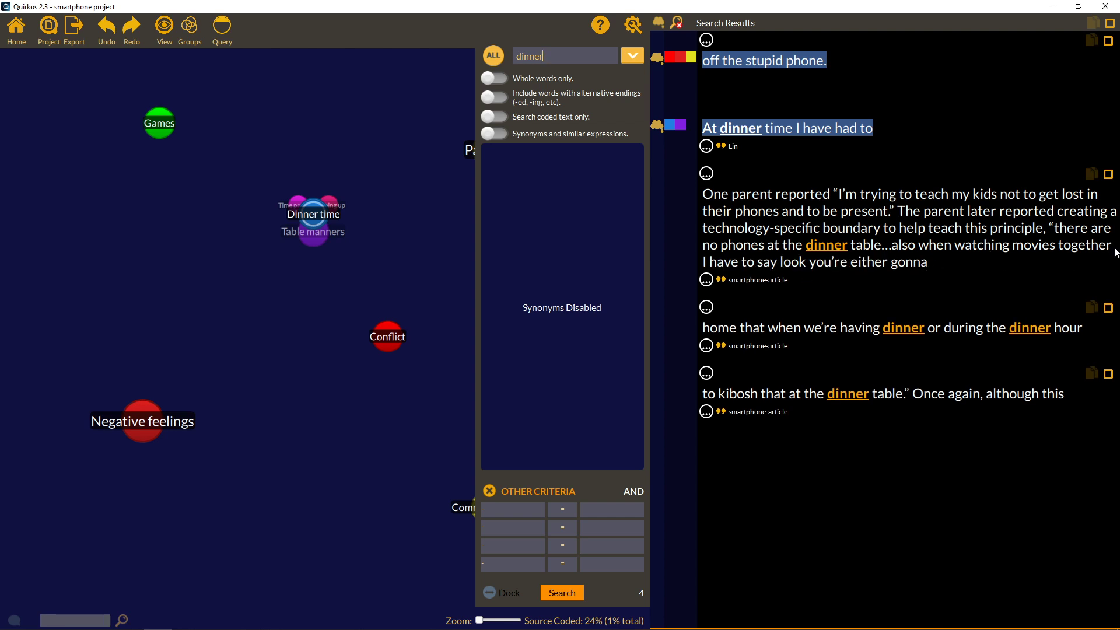
pyautogui.moveTo(1115, 252); pyautogui.dragTo(679, 198)
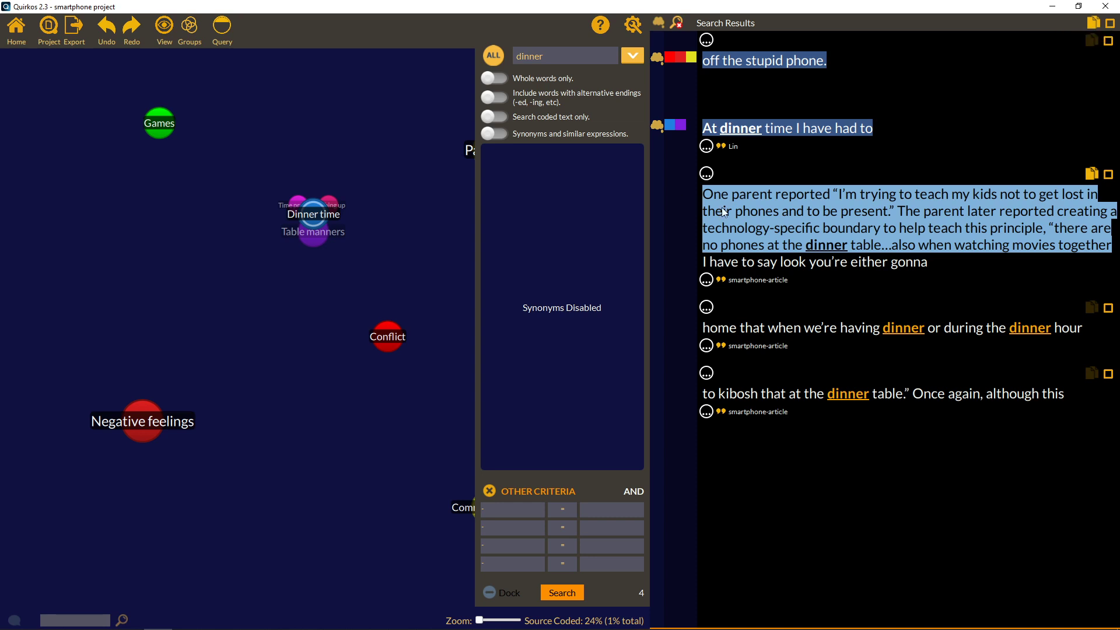
pyautogui.moveTo(883, 214); pyautogui.dragTo(308, 226)
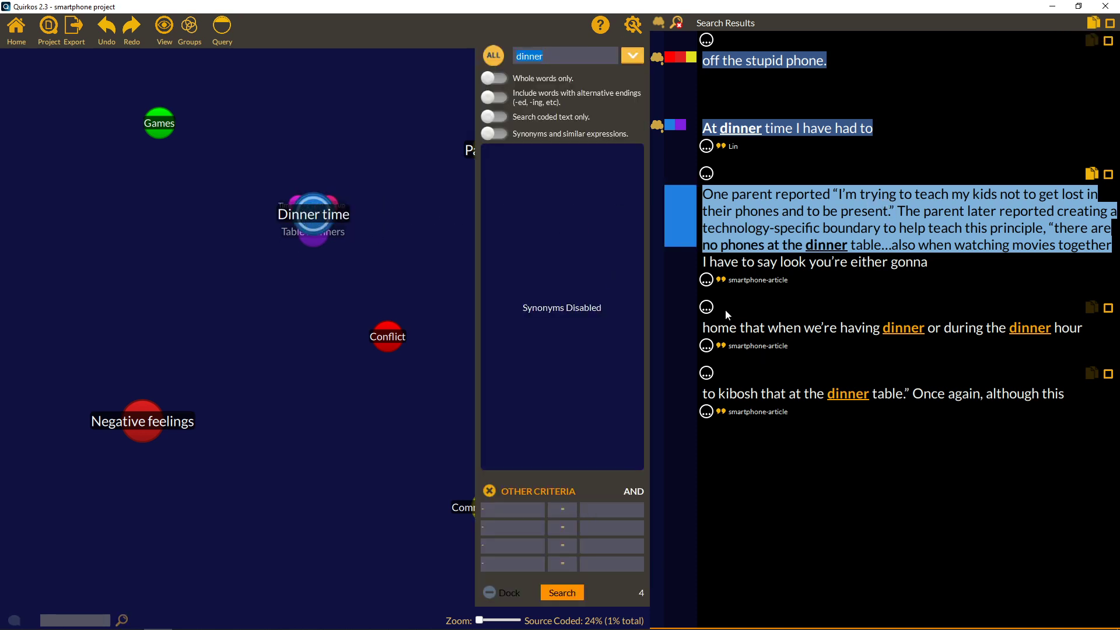
# Expand the fourth snippet and code its strict home policy passage to Dinner time.
pyautogui.click(706, 346)
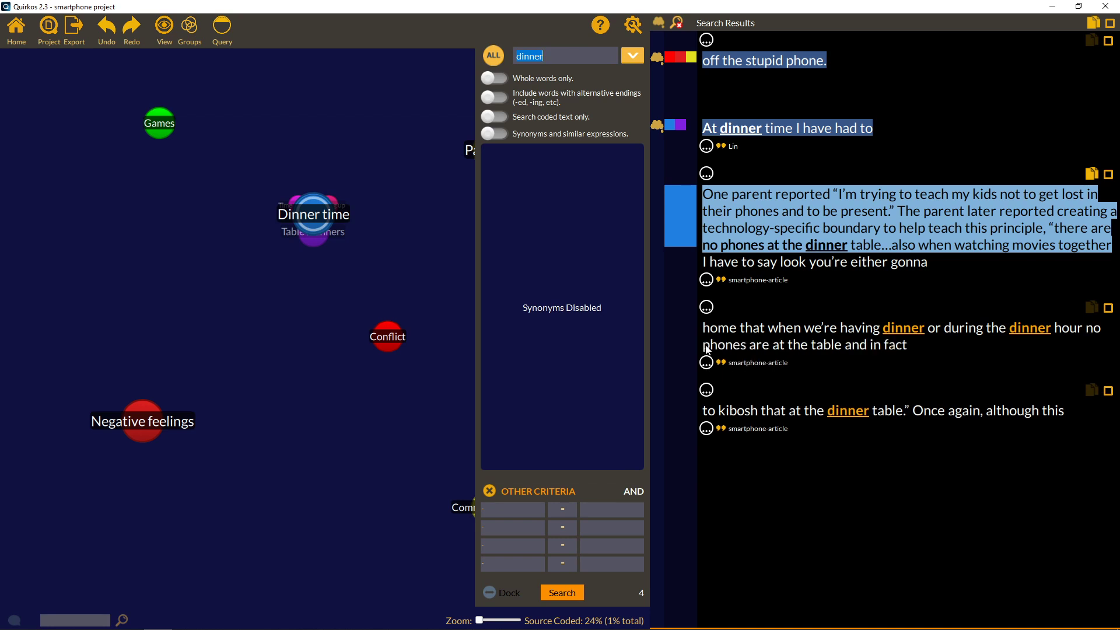
pyautogui.click(706, 309)
pyautogui.click(706, 380)
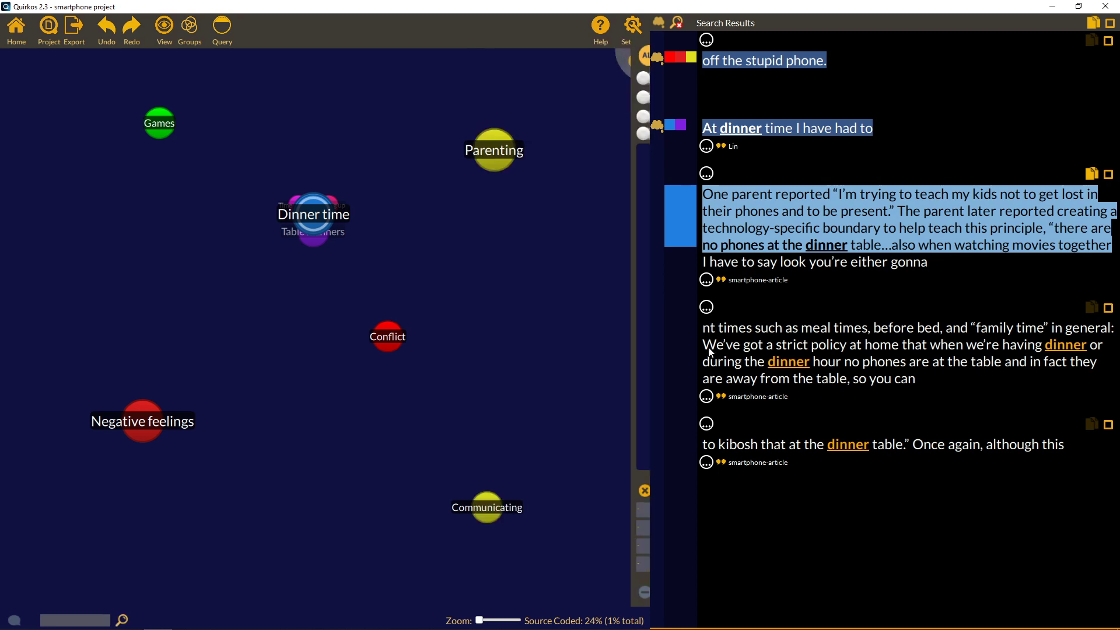
pyautogui.moveTo(704, 345); pyautogui.dragTo(847, 383)
pyautogui.moveTo(704, 355); pyautogui.dragTo(313, 216)
# Code the family meal quote from the last snippet to Dinner time and close the search.
pyautogui.click(706, 464)
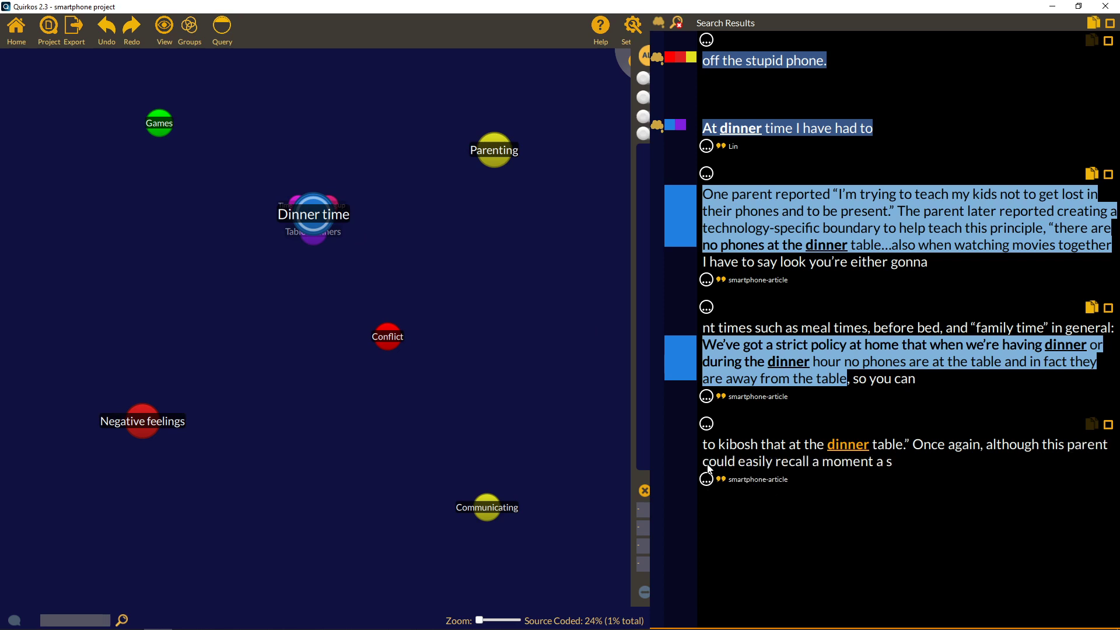
pyautogui.click(706, 425)
pyautogui.click(707, 425)
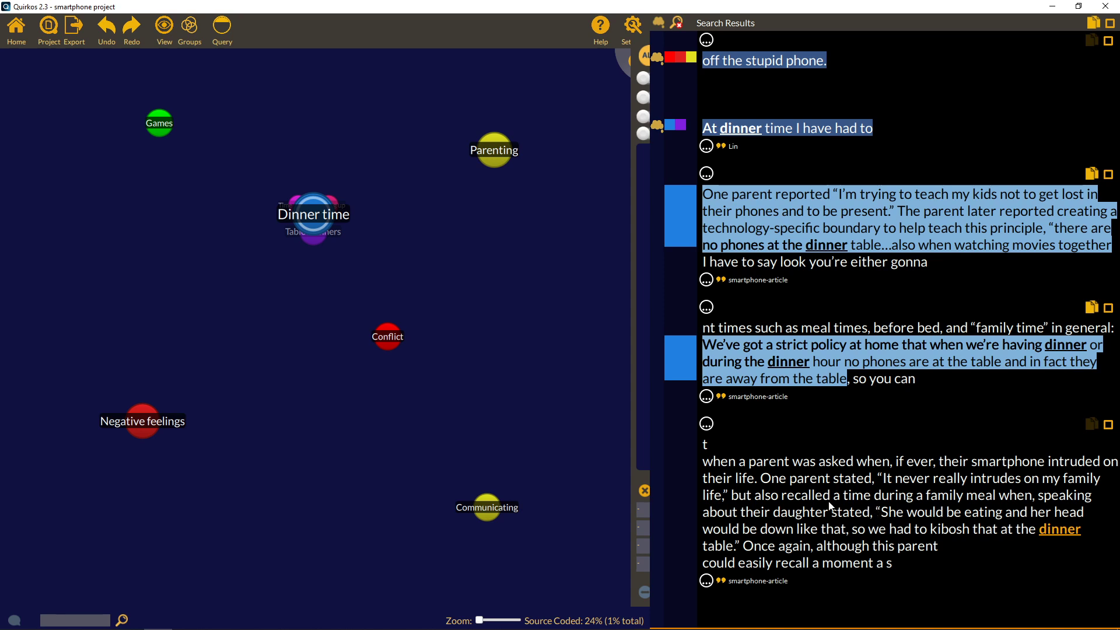
pyautogui.moveTo(761, 479); pyautogui.dragTo(746, 550)
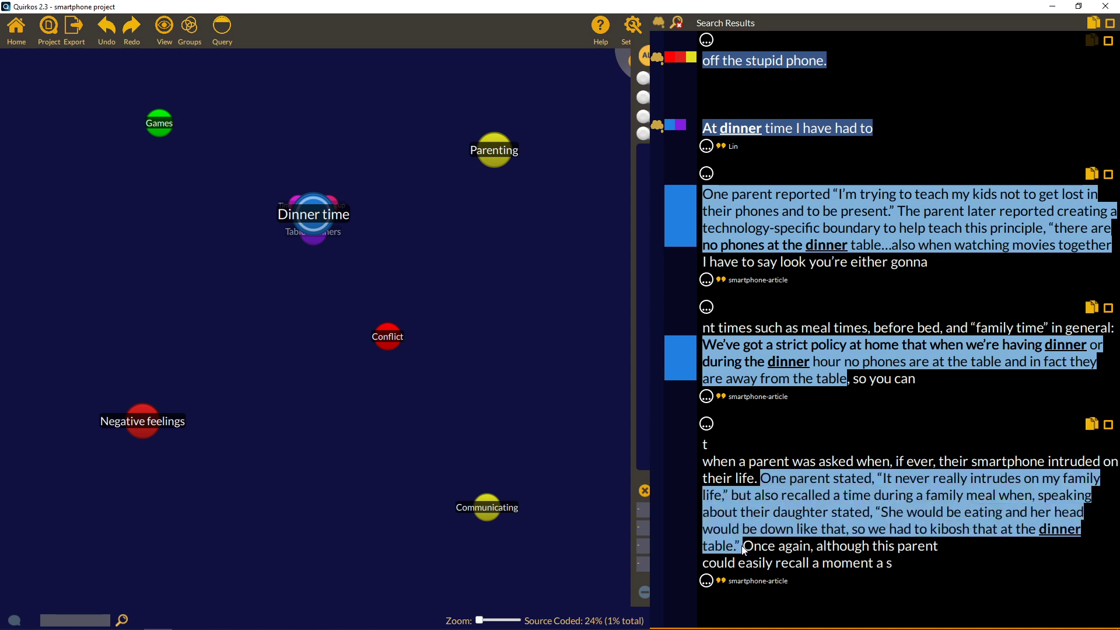
pyautogui.moveTo(864, 510); pyautogui.dragTo(302, 214)
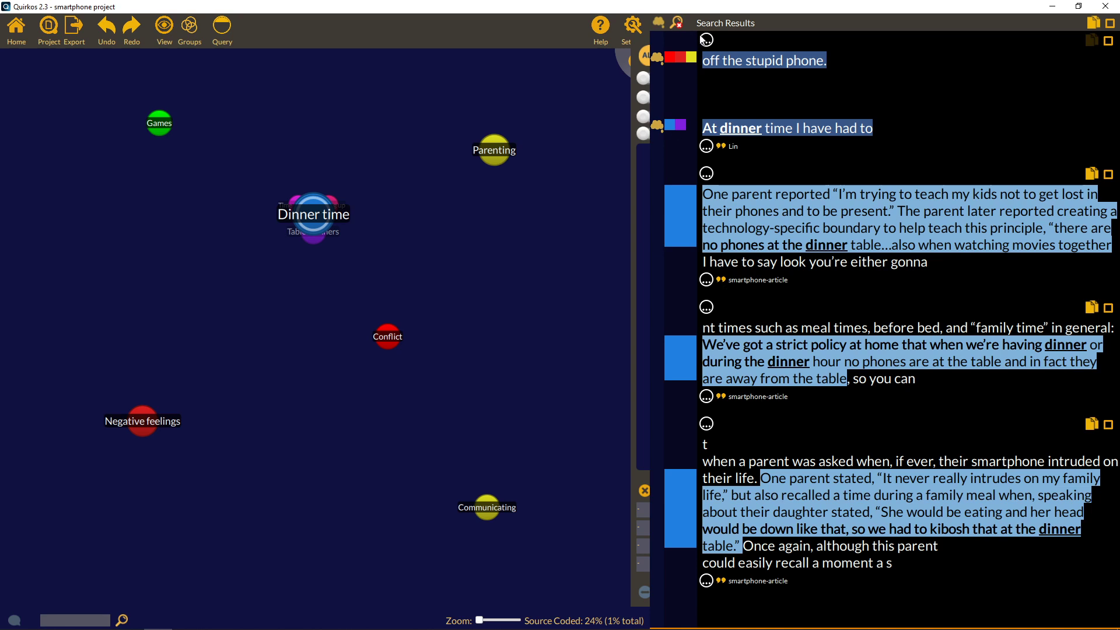
pyautogui.click(678, 23)
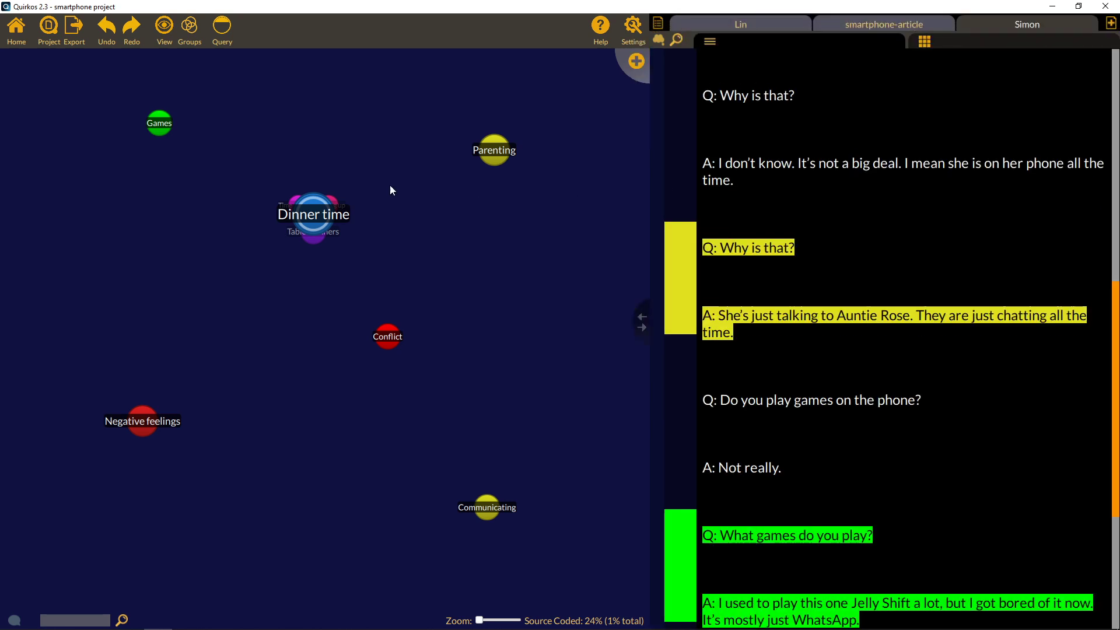
# List the four quotes coded to Dinner time and select all of them.
pyautogui.moveTo(311, 217)
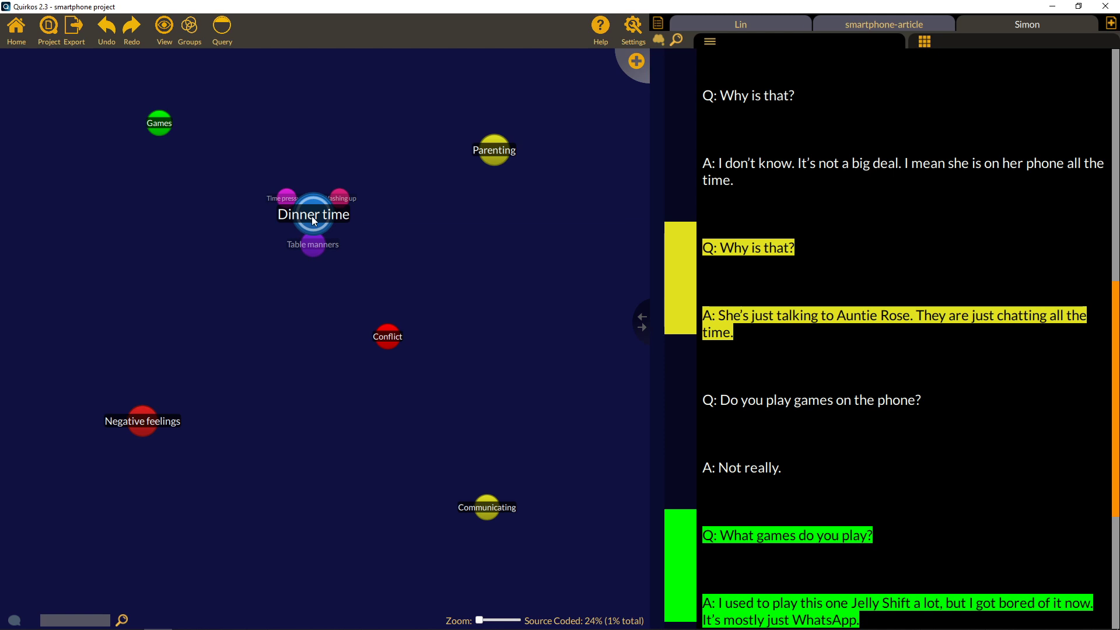
pyautogui.doubleClick(313, 220)
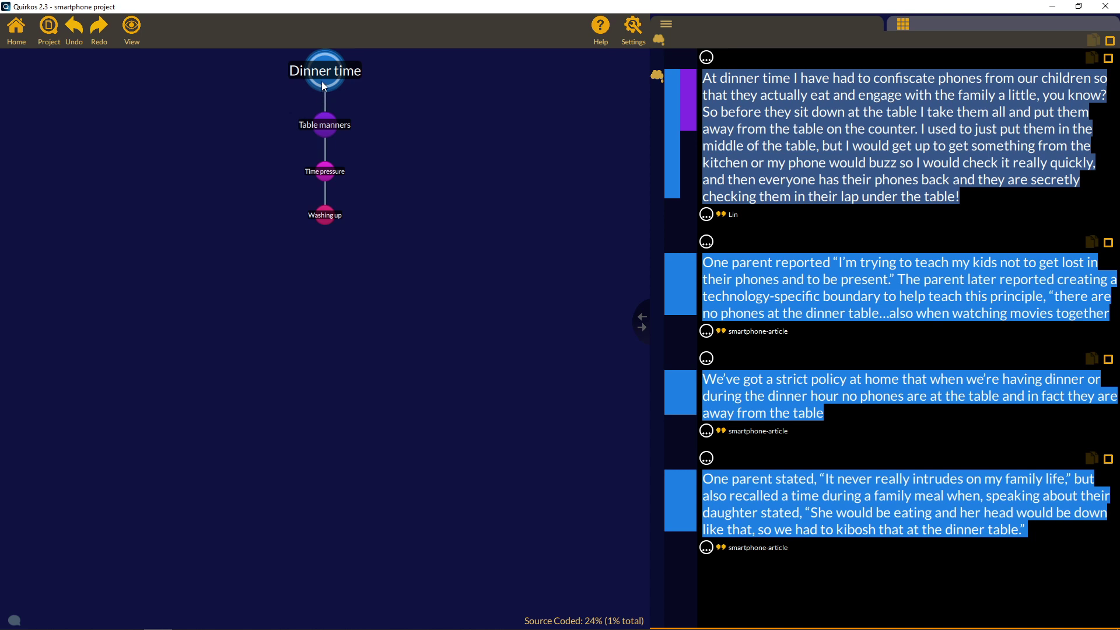
pyautogui.moveTo(322, 79)
pyautogui.moveTo(892, 317); pyautogui.dragTo(912, 284)
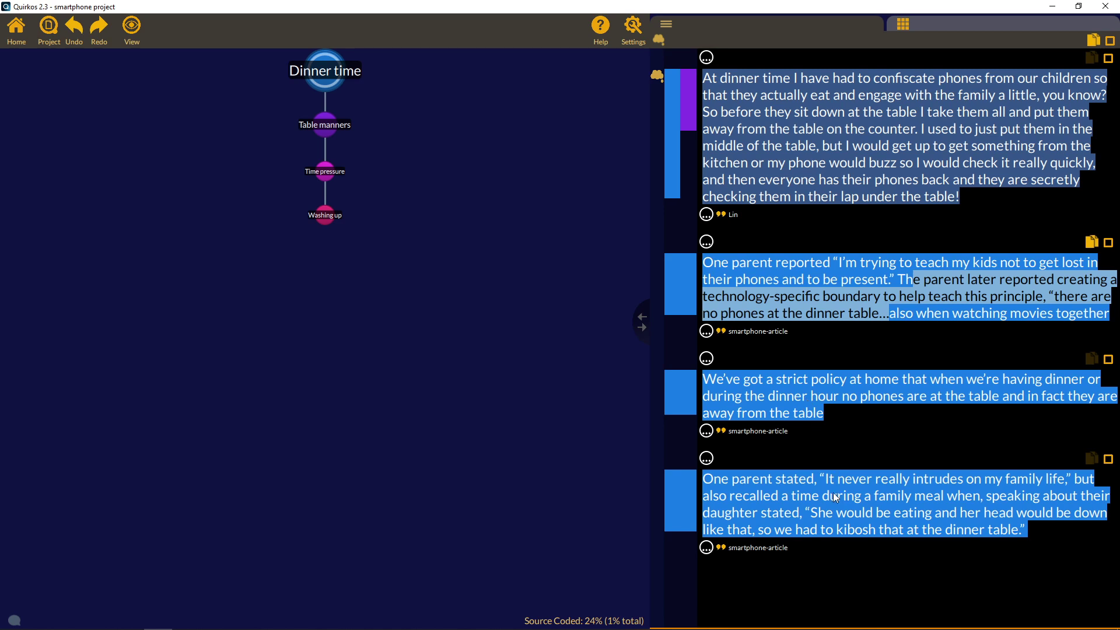
pyautogui.click(849, 305)
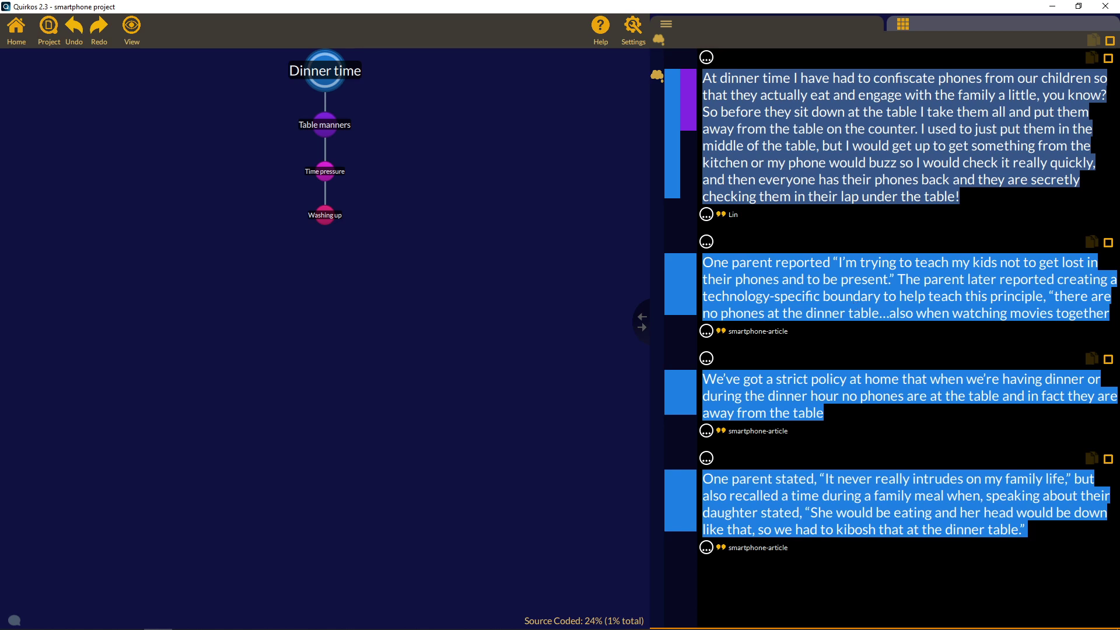
pyautogui.click(1110, 40)
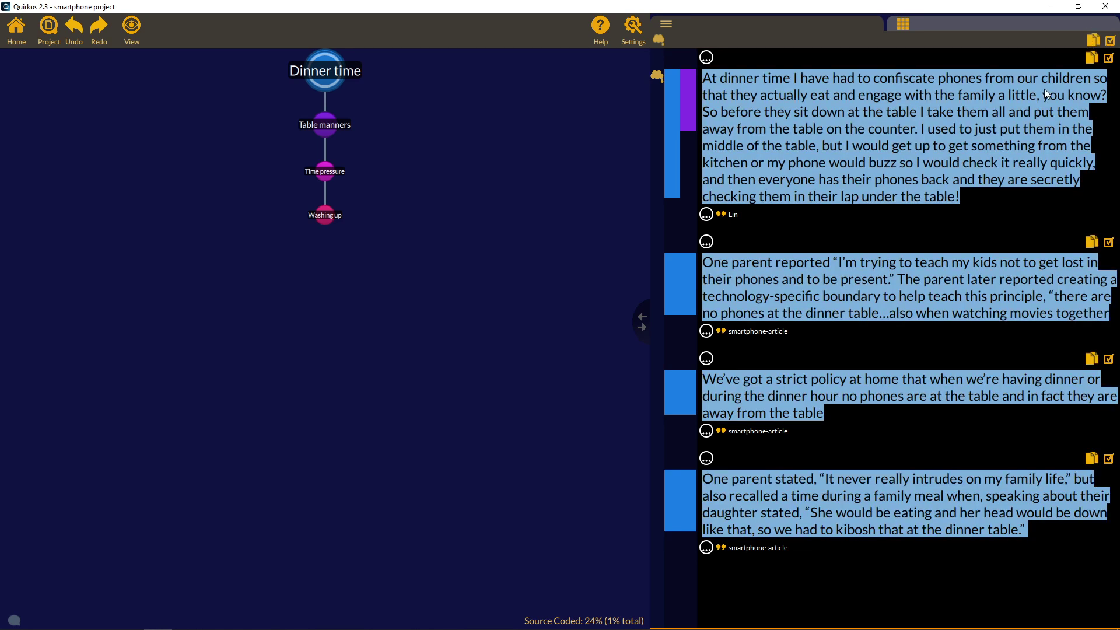
# Launch Microsoft Word with a new blank document.
pyautogui.click(3, 623)
pyautogui.write('word')
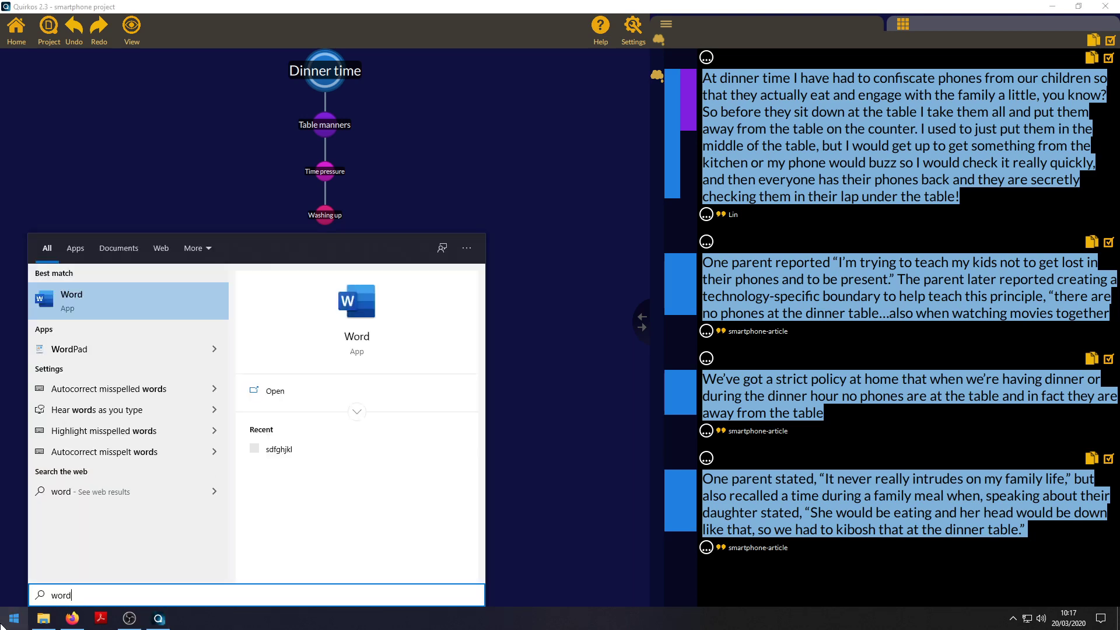
pyautogui.press('Return')
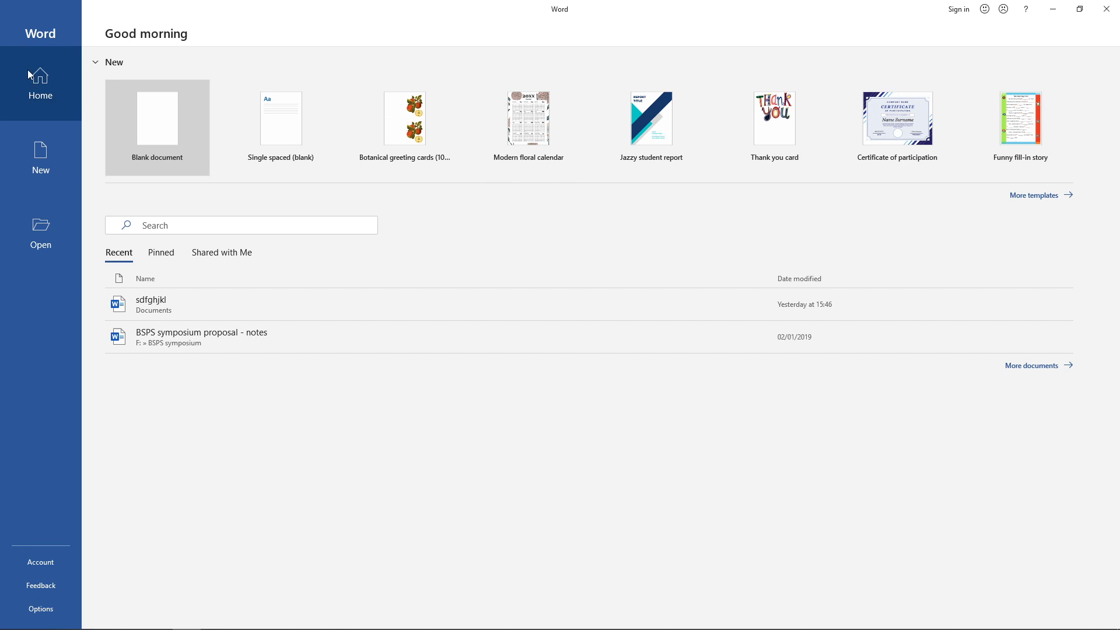
pyautogui.click(149, 107)
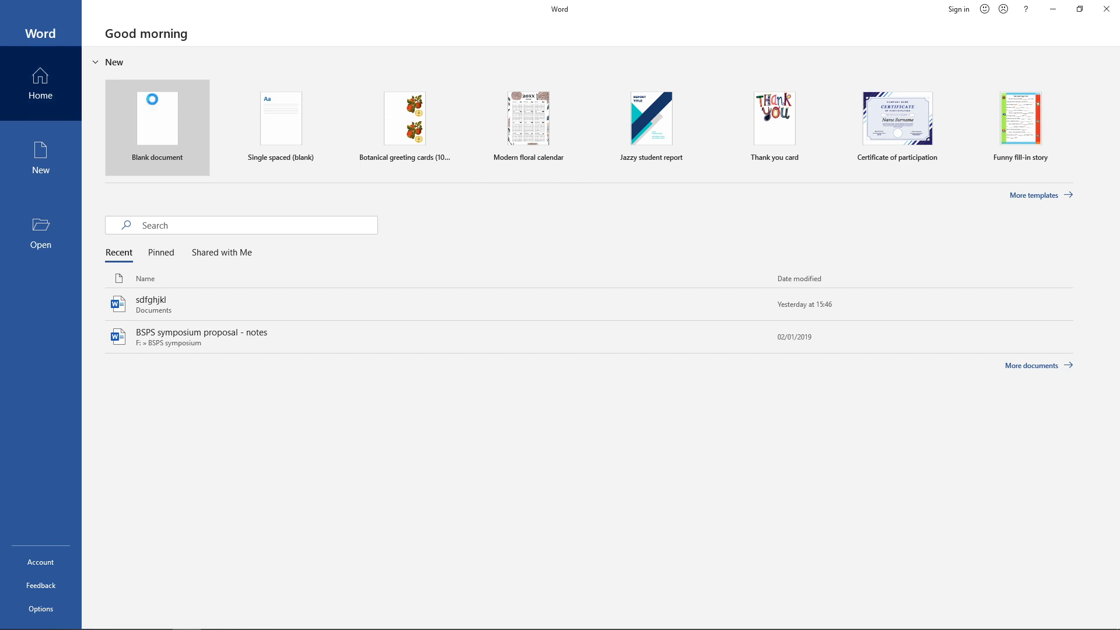
# Paste the four copied Dinner time quotes with their Lin and smartphone-article labels.
pyautogui.hotkey('ctrl', 'v')
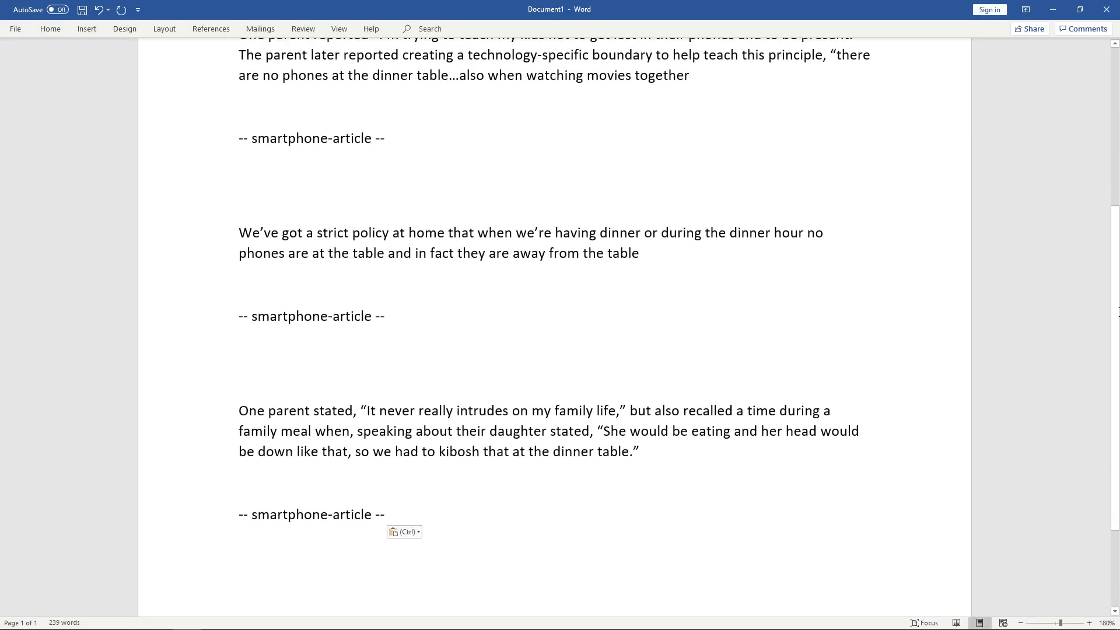
pyautogui.moveTo(1114, 406); pyautogui.dragTo(1115, 242)
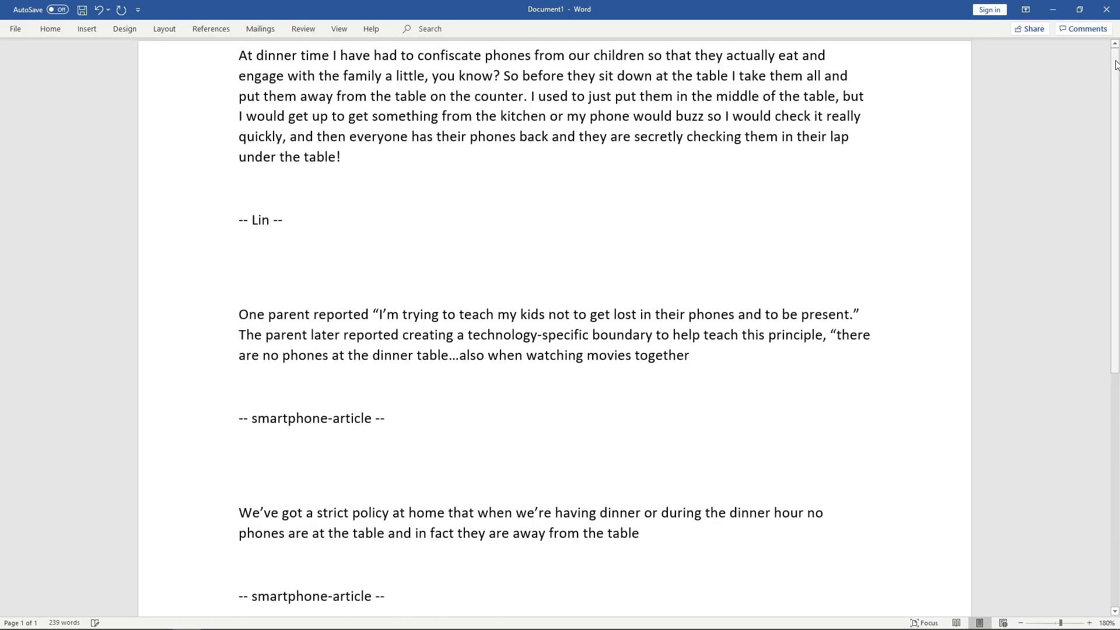
pyautogui.scroll(-8, 362, 380)
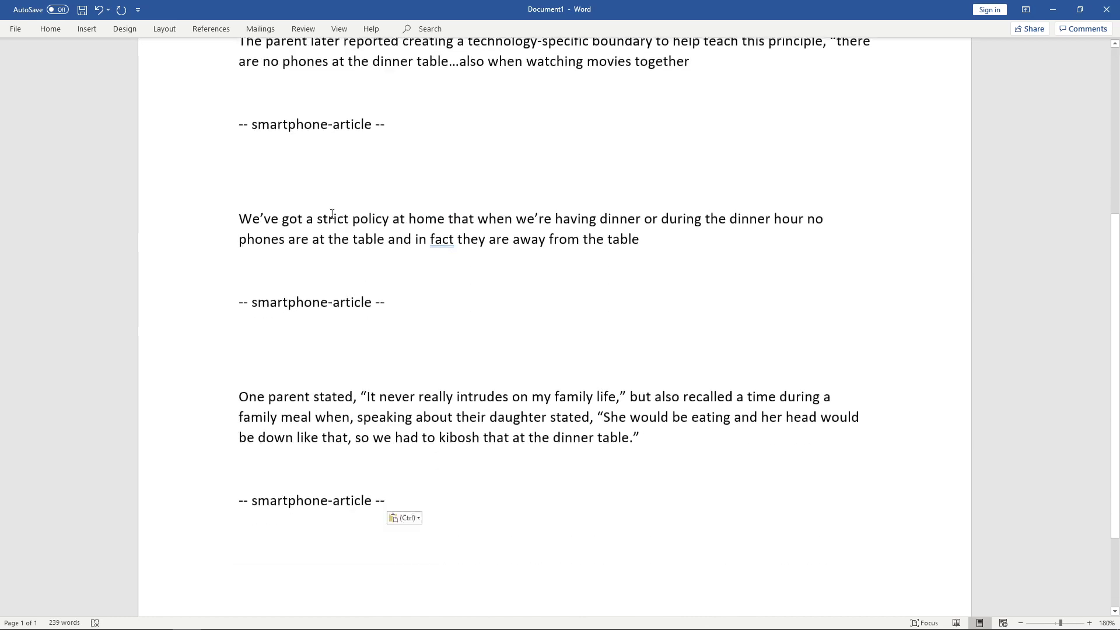
pyautogui.scroll(8, 463, 388)
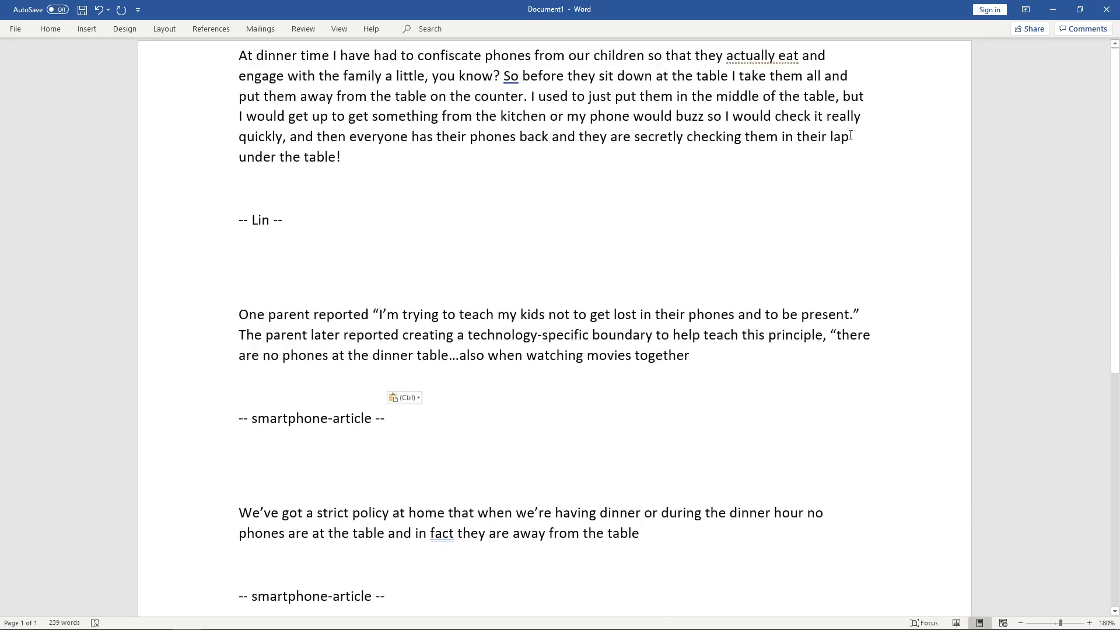
# Minimise Word, read the first Dinner time quote's memo, then return Home with a wider map.
pyautogui.click(1052, 9)
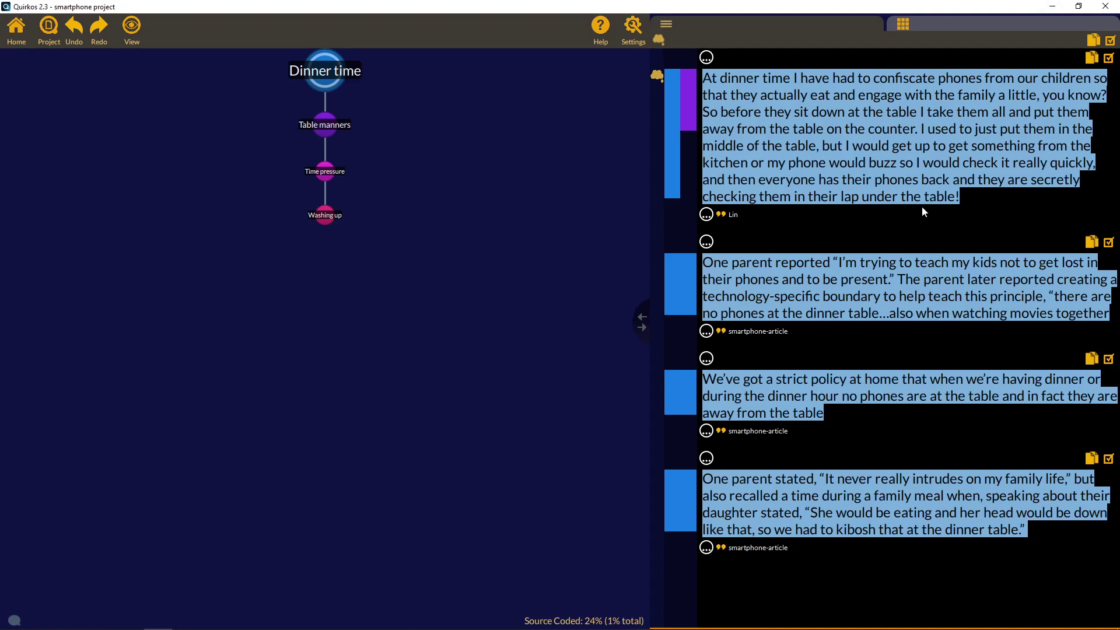
pyautogui.click(657, 75)
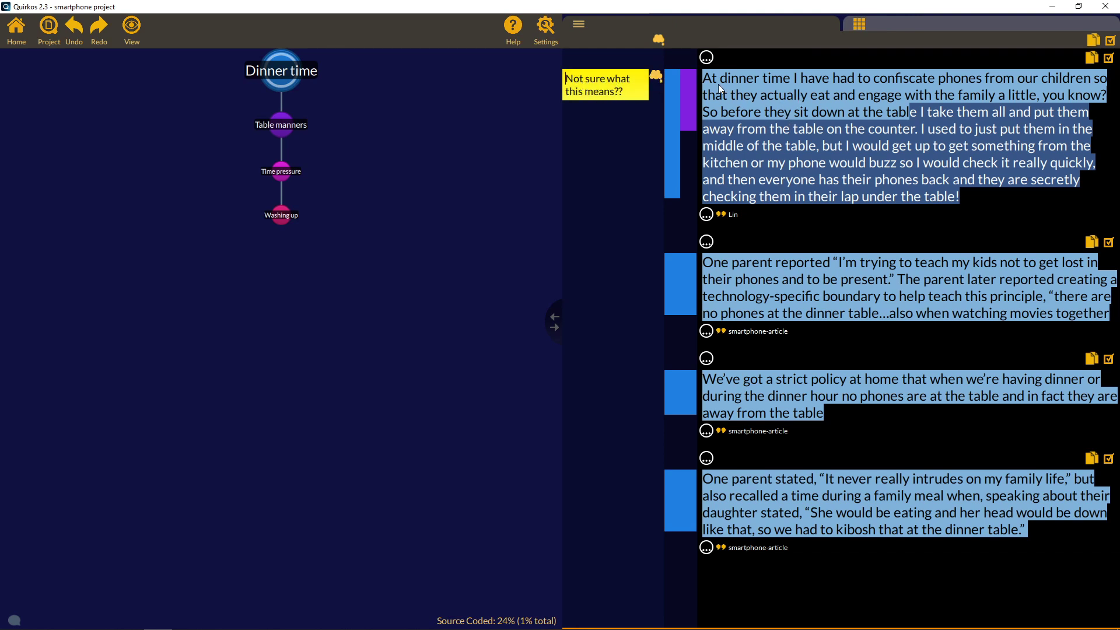
pyautogui.click(18, 43)
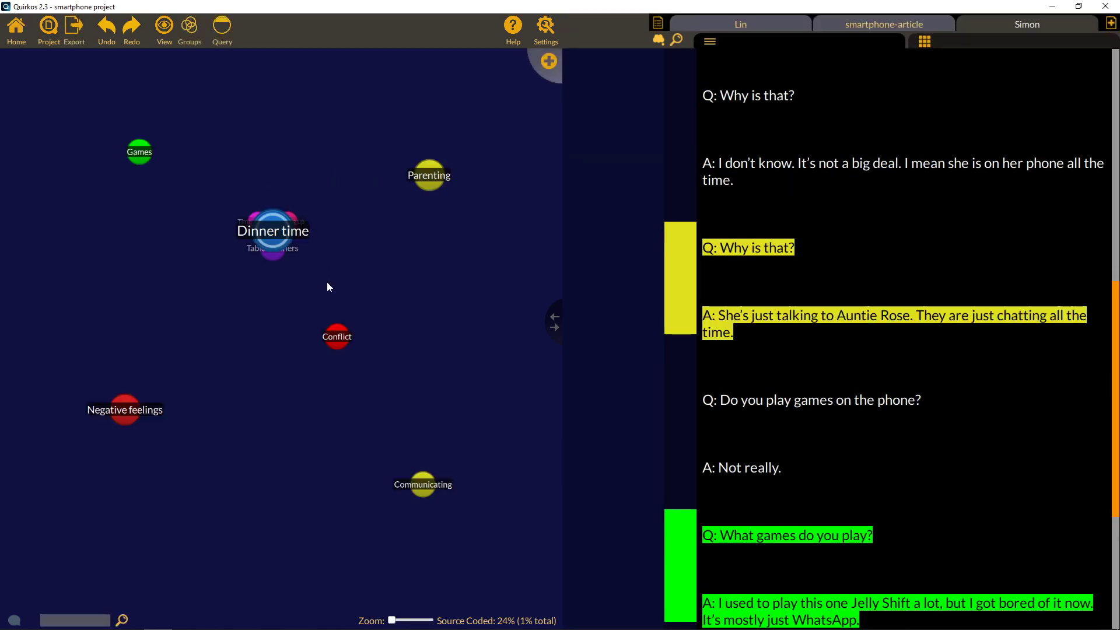
pyautogui.moveTo(554, 326); pyautogui.dragTo(653, 325)
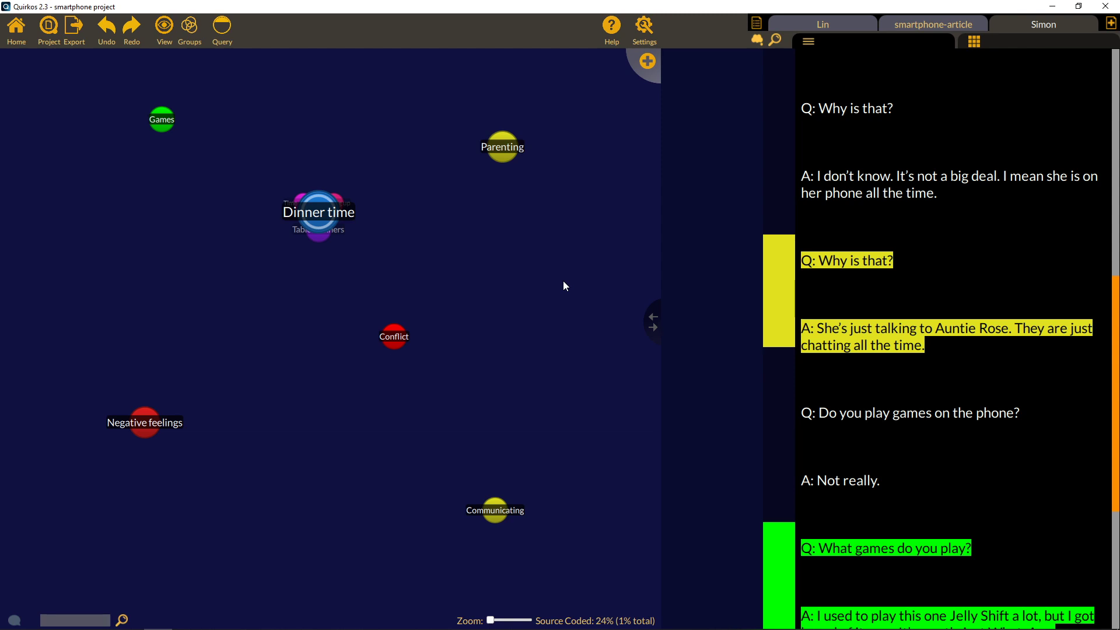
pyautogui.click(1001, 45)
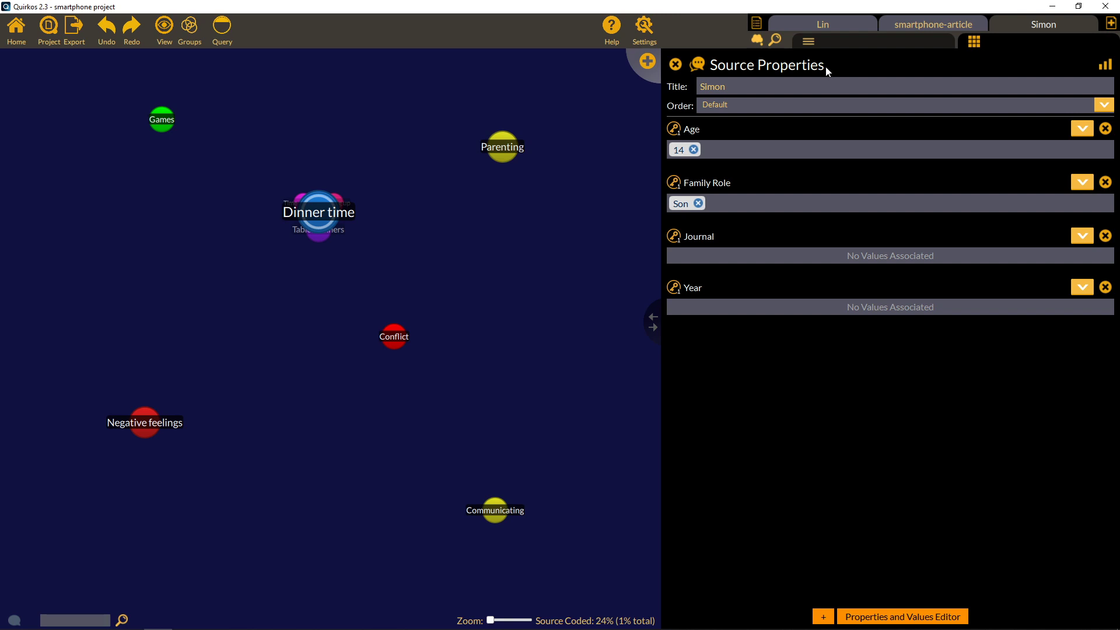
pyautogui.click(847, 43)
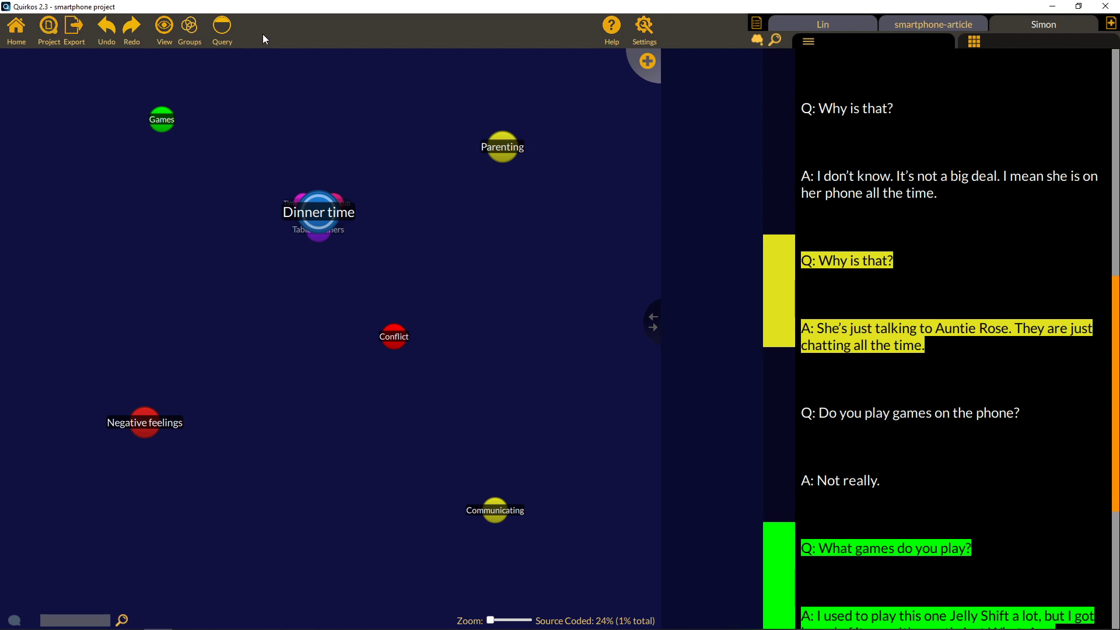
# Run a query for sources whose Family Role is Mother.
pyautogui.click(222, 30)
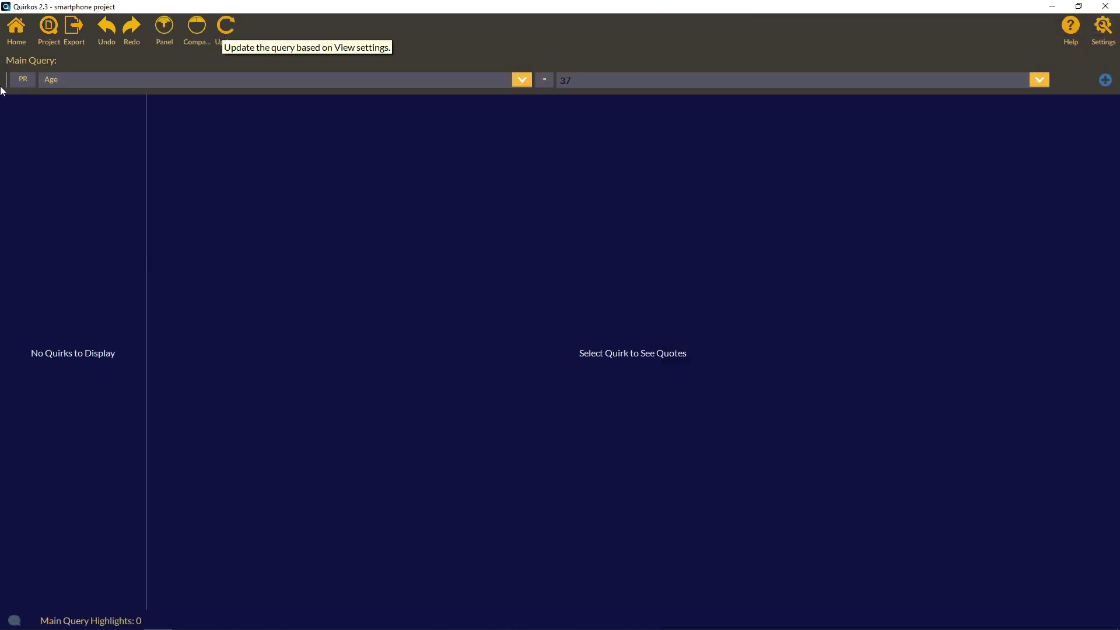
pyautogui.click(519, 81)
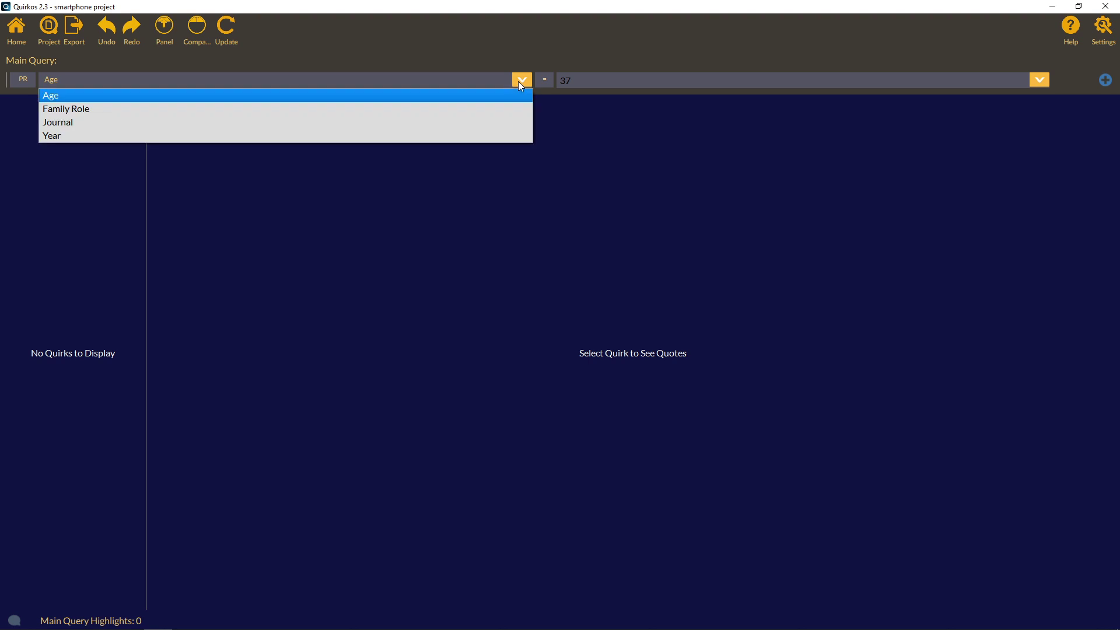
pyautogui.click(521, 111)
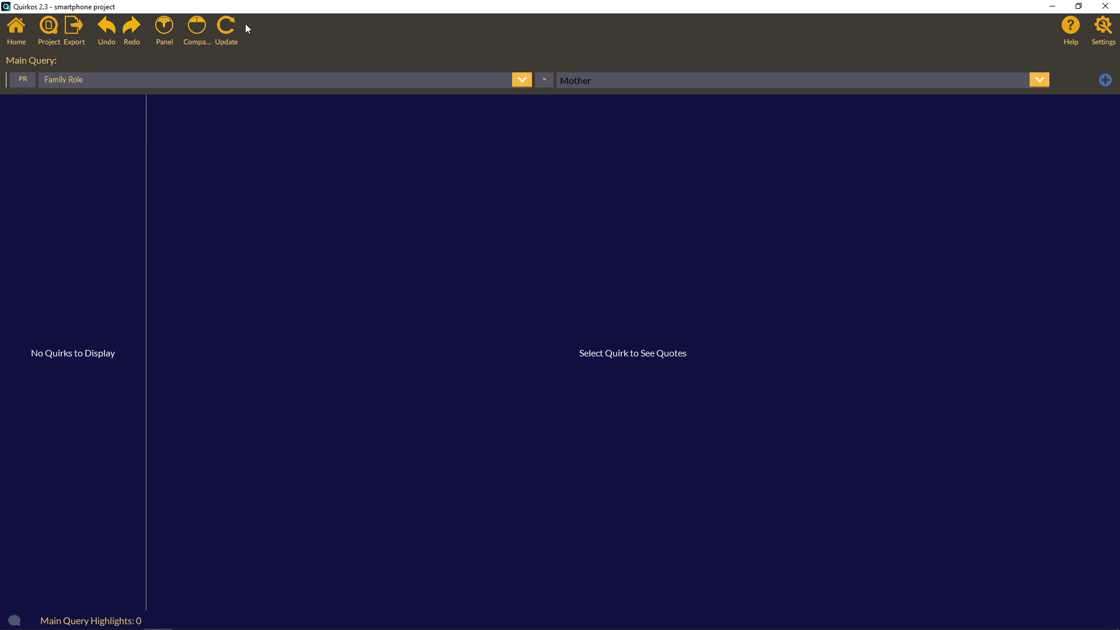
pyautogui.click(228, 42)
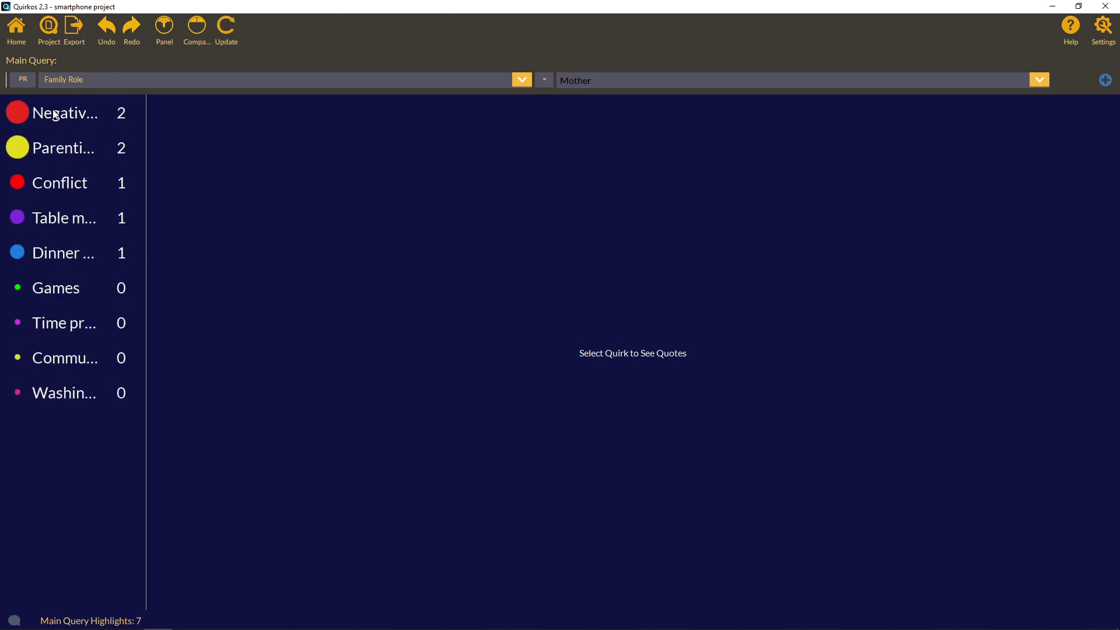
# Widen the quirk list and view the Mother results' Negative feelings, then Parenting quotes.
pyautogui.moveTo(147, 156); pyautogui.dragTo(216, 156)
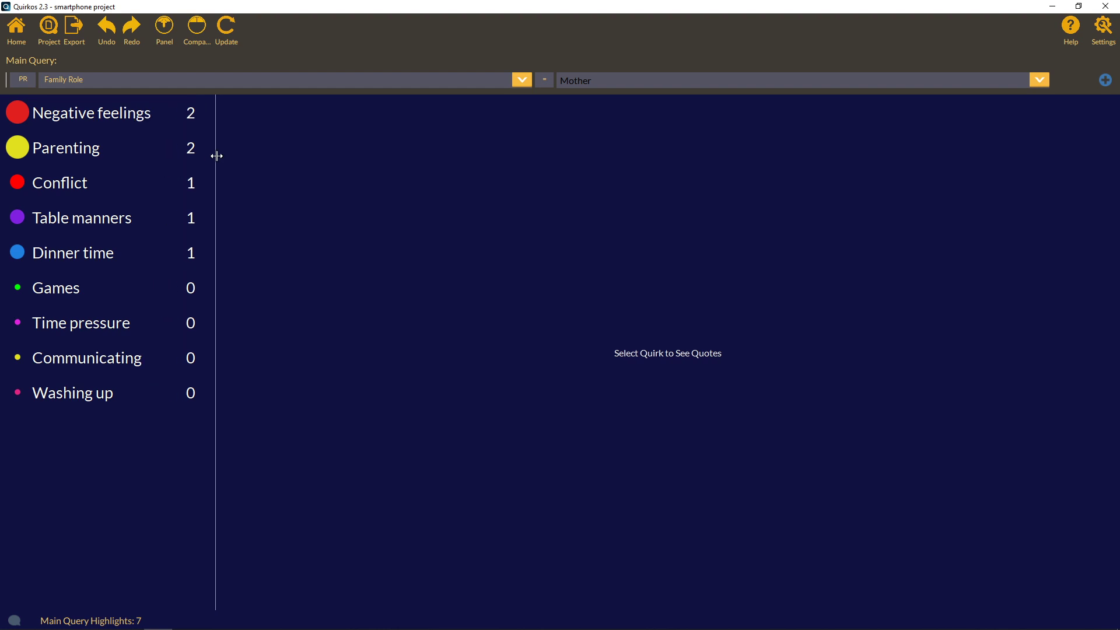
pyautogui.click(66, 117)
pyautogui.click(66, 154)
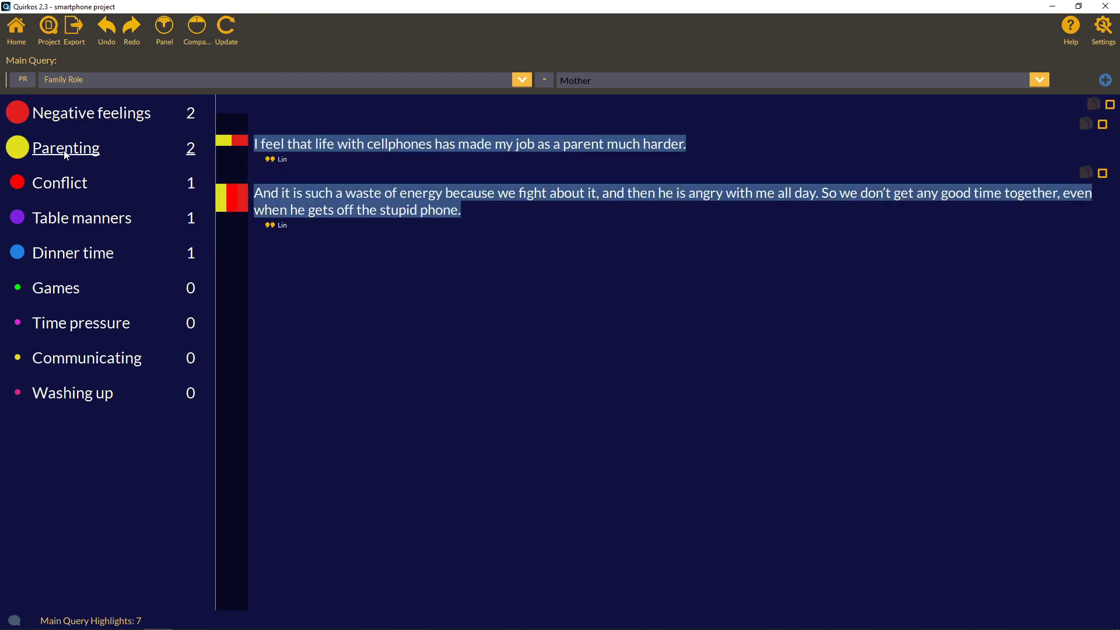
pyautogui.click(17, 82)
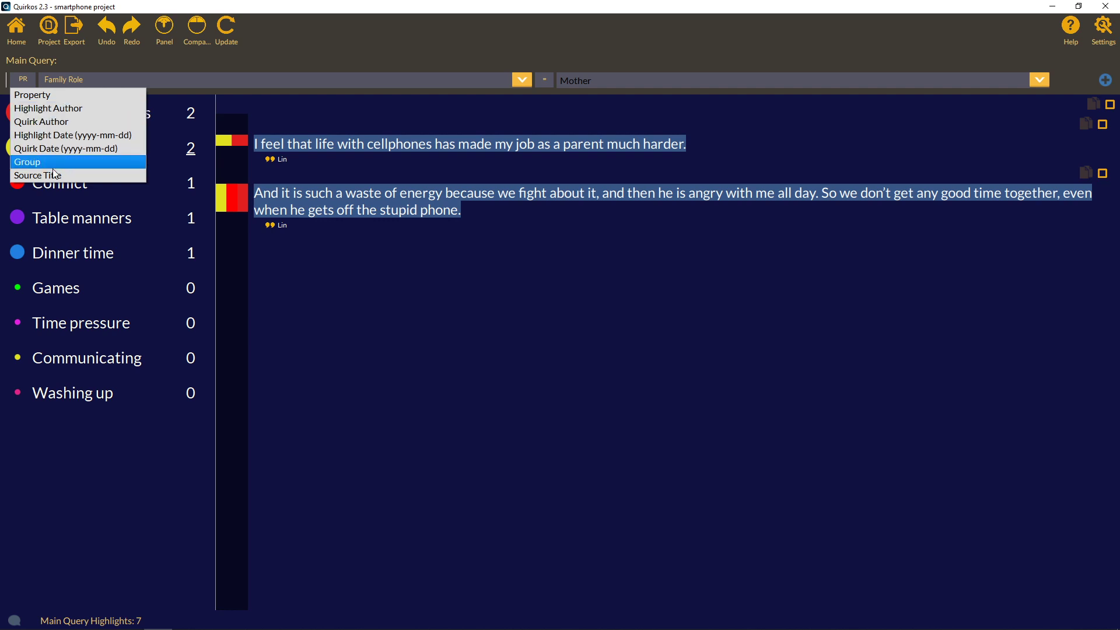
pyautogui.click(116, 59)
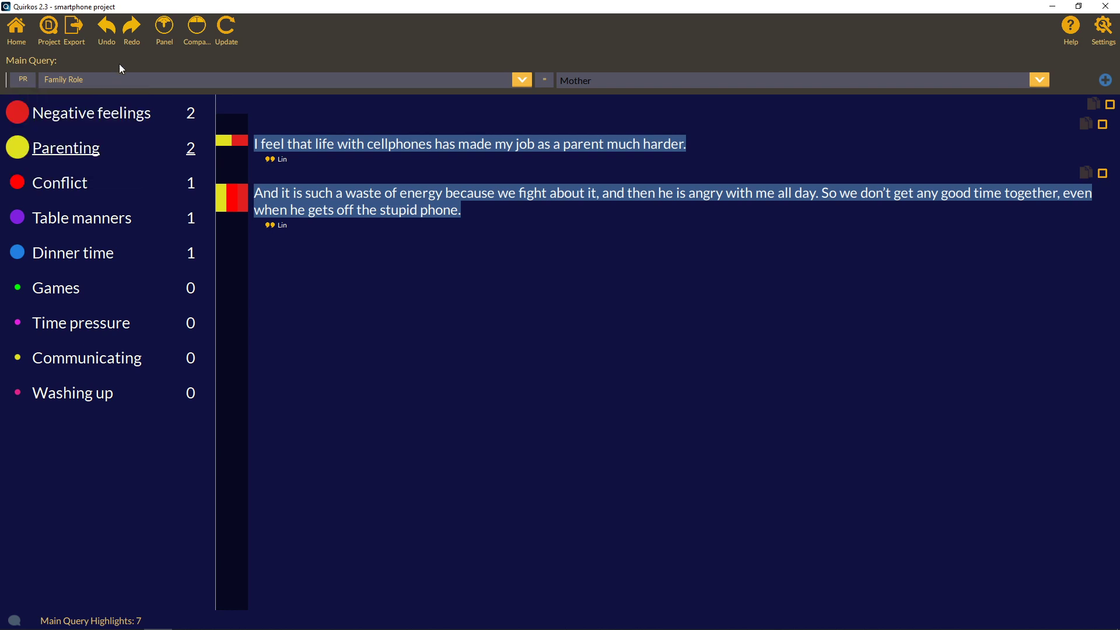
# Compare the Mother query with a right-hand query for Family Role Son.
pyautogui.click(197, 44)
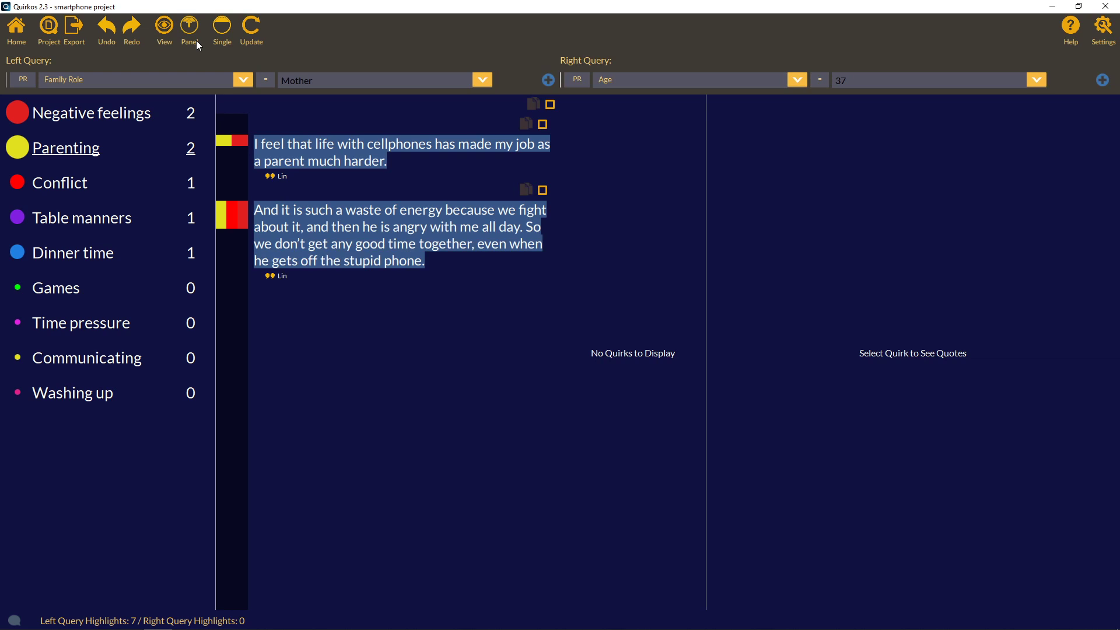
pyautogui.click(635, 82)
pyautogui.click(695, 110)
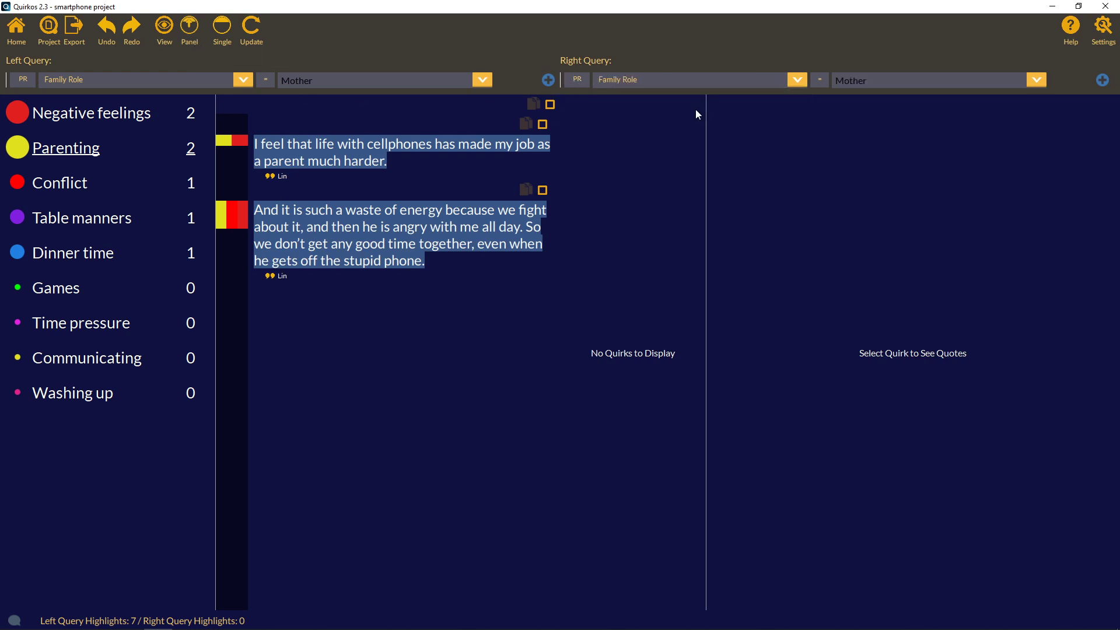
pyautogui.click(1009, 105)
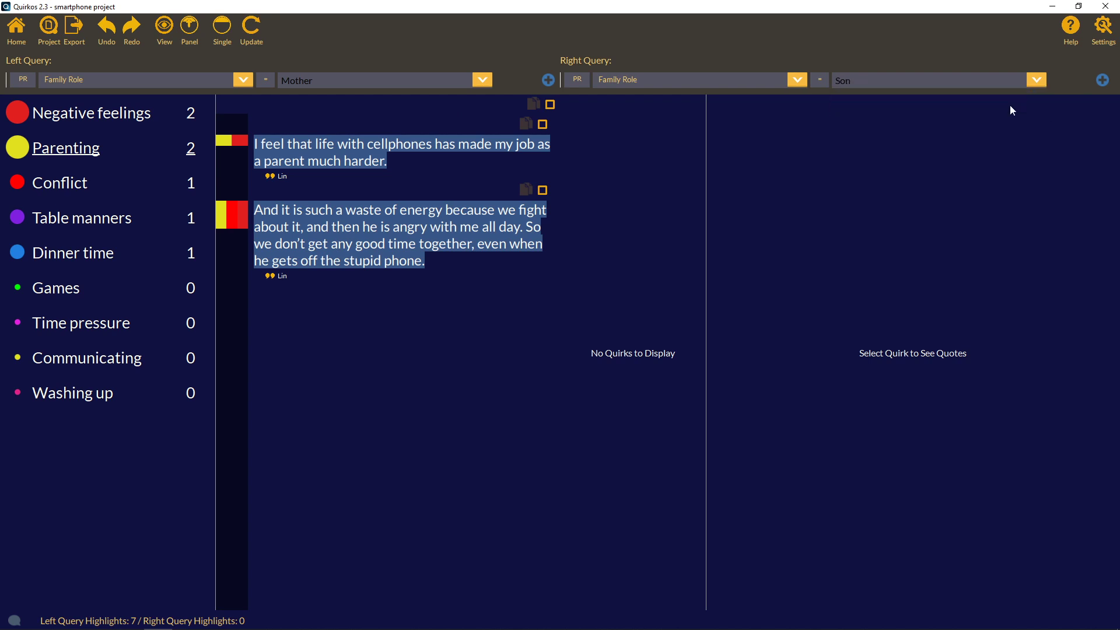
pyautogui.click(258, 35)
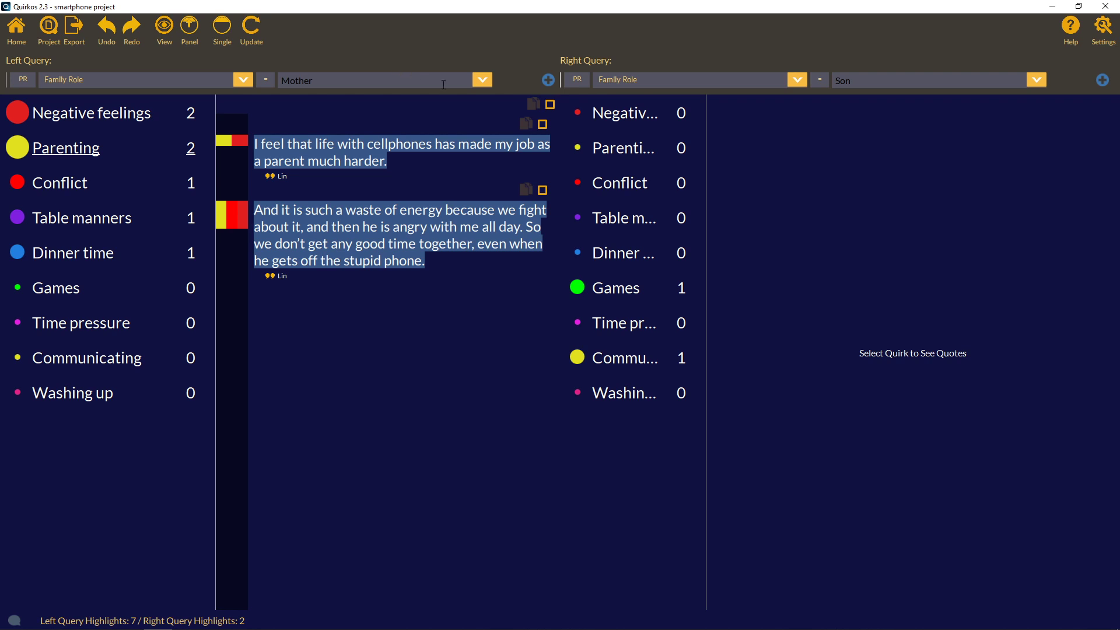
# View the Son's Parenting and Games quotes, then return to the bubble map.
pyautogui.click(631, 149)
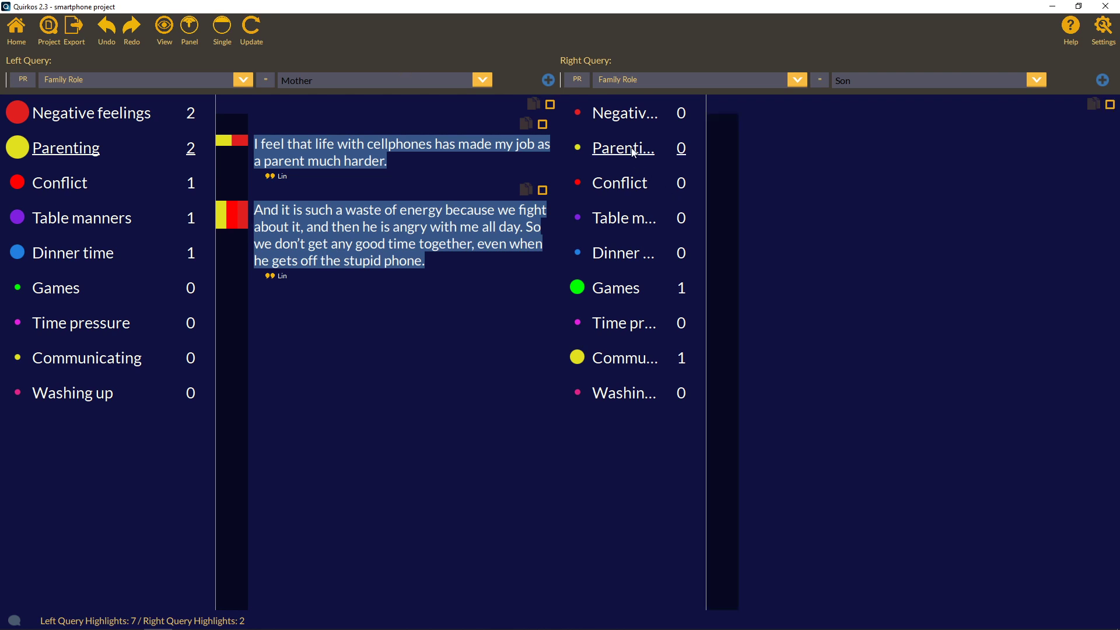
pyautogui.click(621, 296)
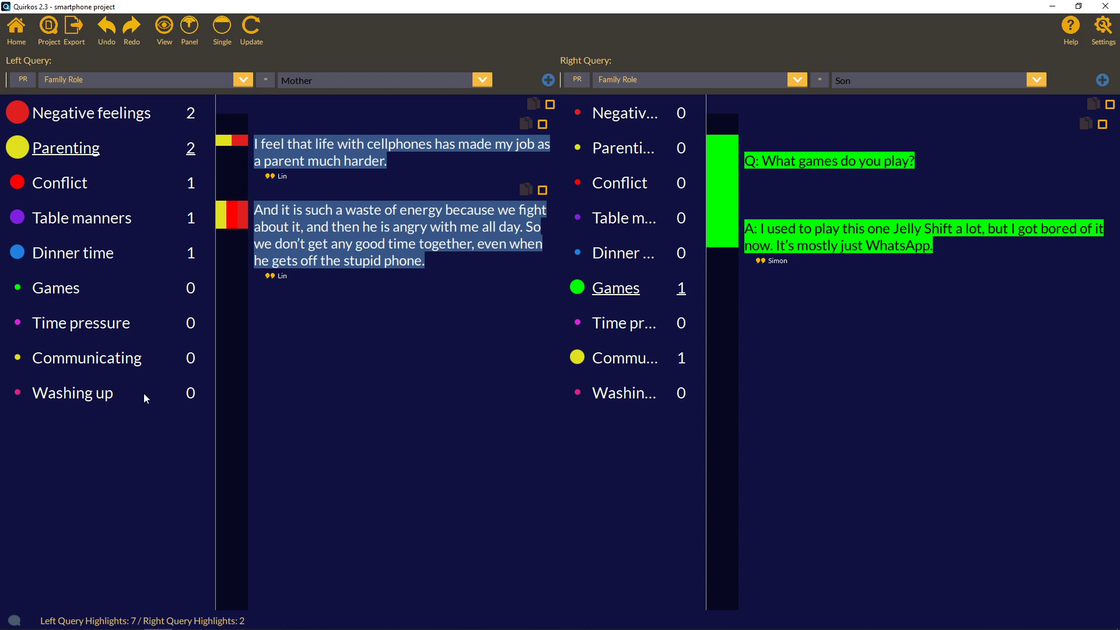
pyautogui.click(16, 29)
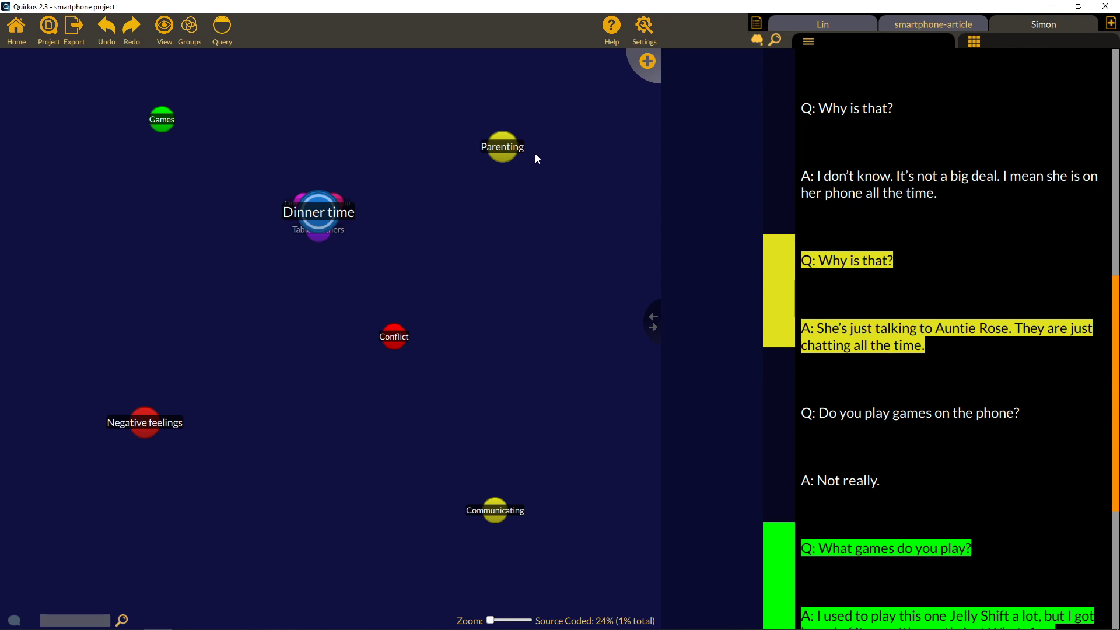
# Open Manage Projects on the Quirkos website in a maximised browser.
pyautogui.click(43, 37)
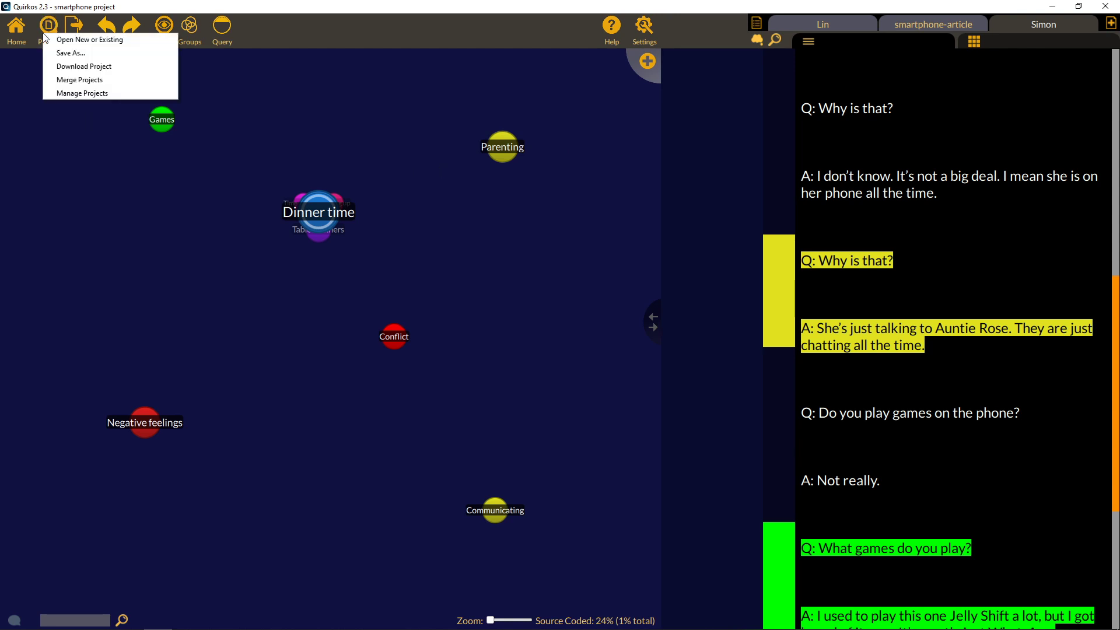
pyautogui.click(66, 93)
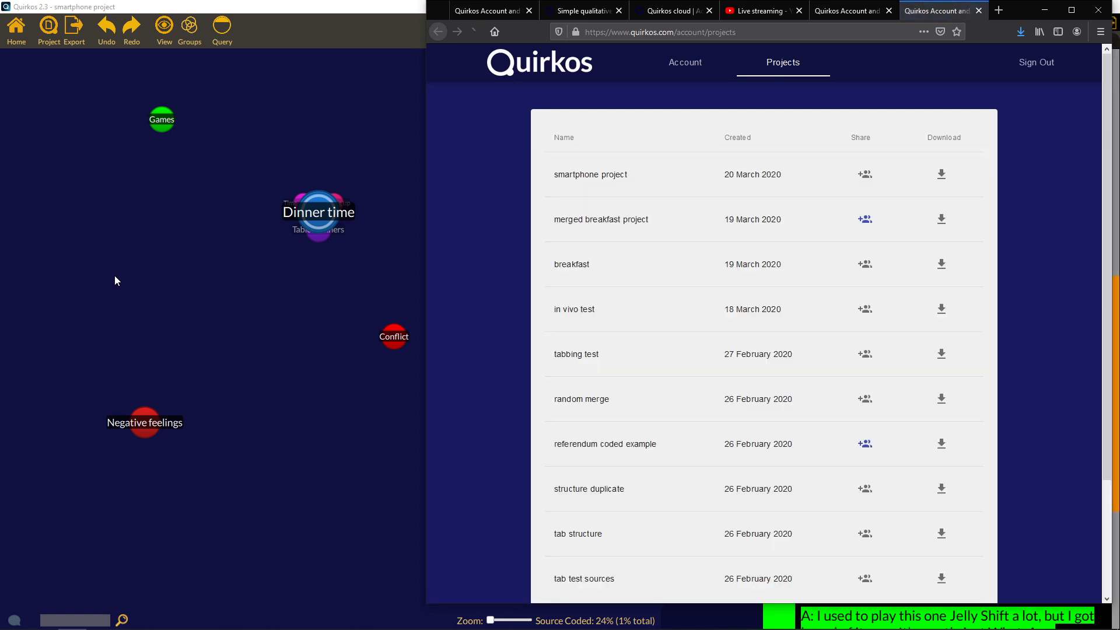
pyautogui.click(1070, 10)
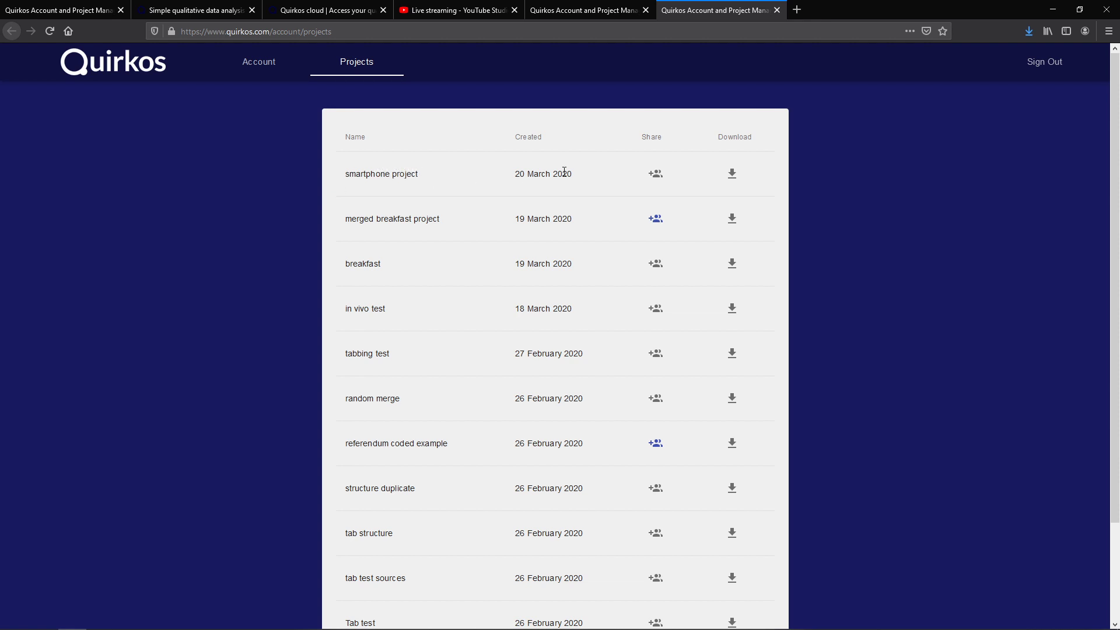
# Share the smartphone project with the collaborator's e-mail address with Write access, then minimise the browser.
pyautogui.click(655, 175)
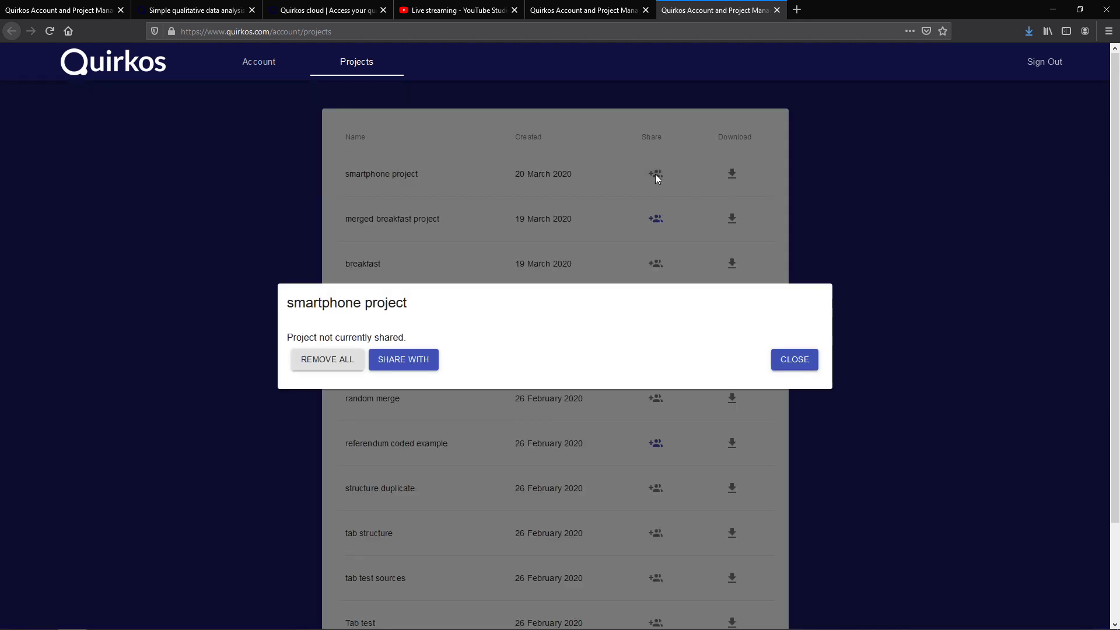
pyautogui.click(421, 359)
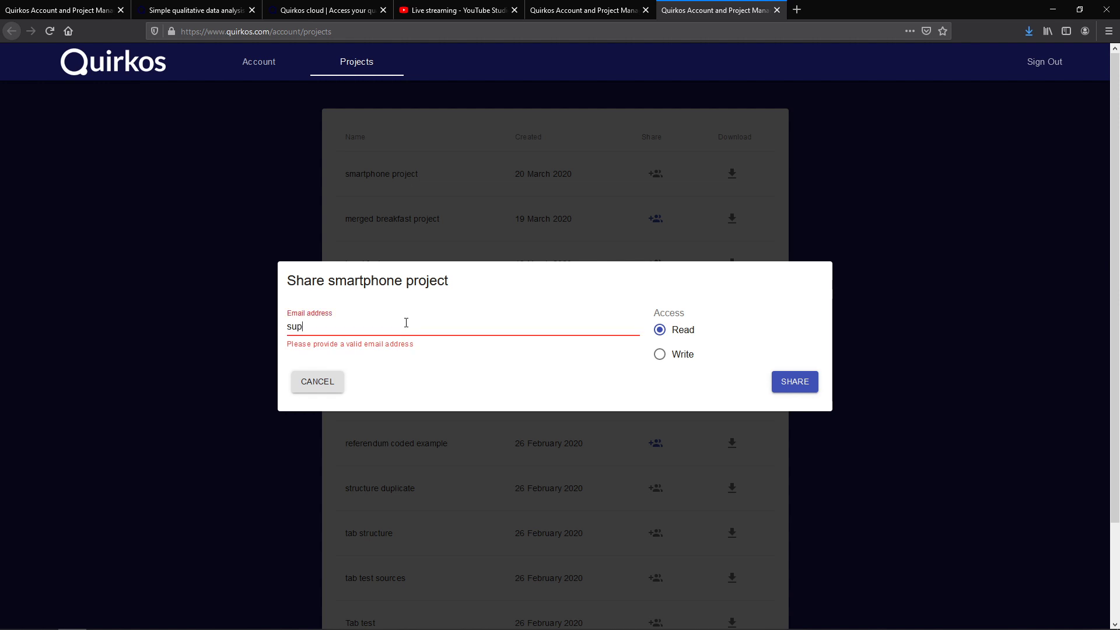
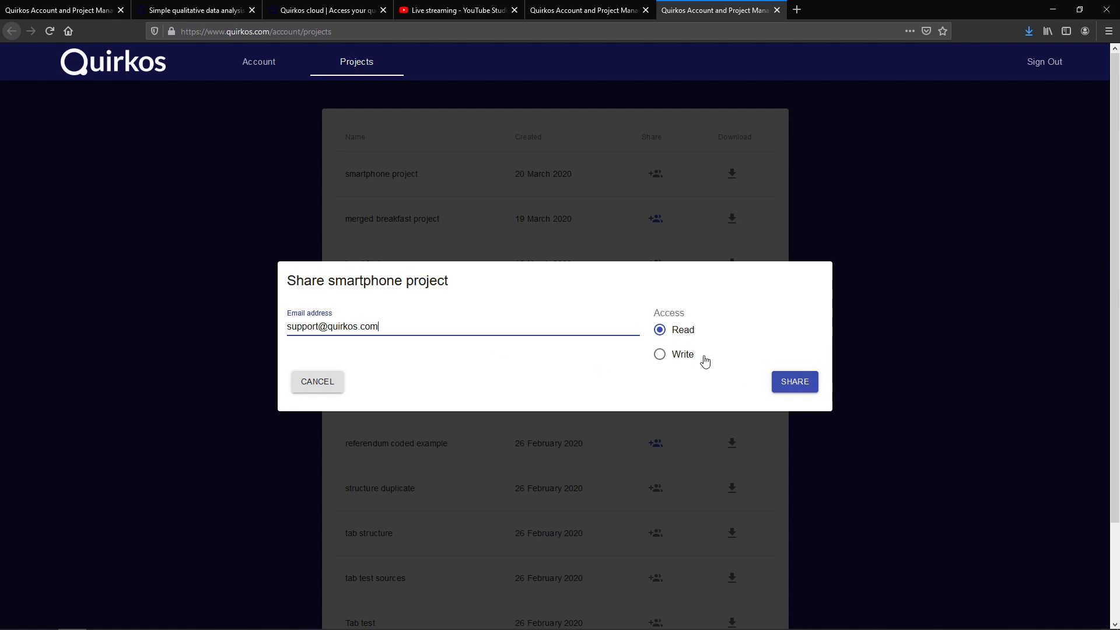
pyautogui.click(660, 354)
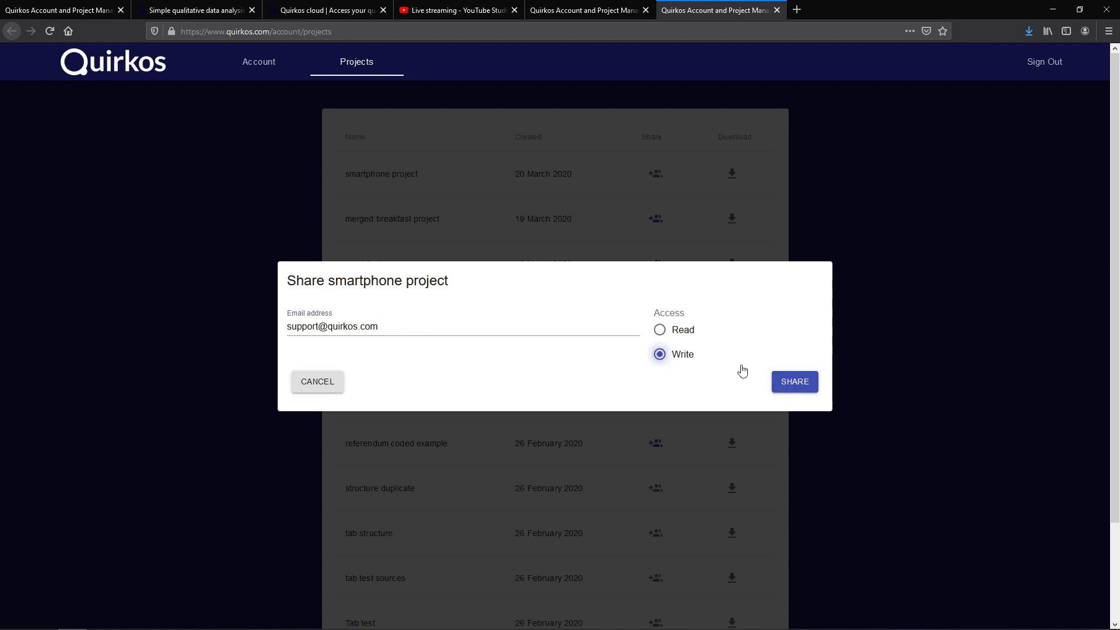
pyautogui.click(788, 383)
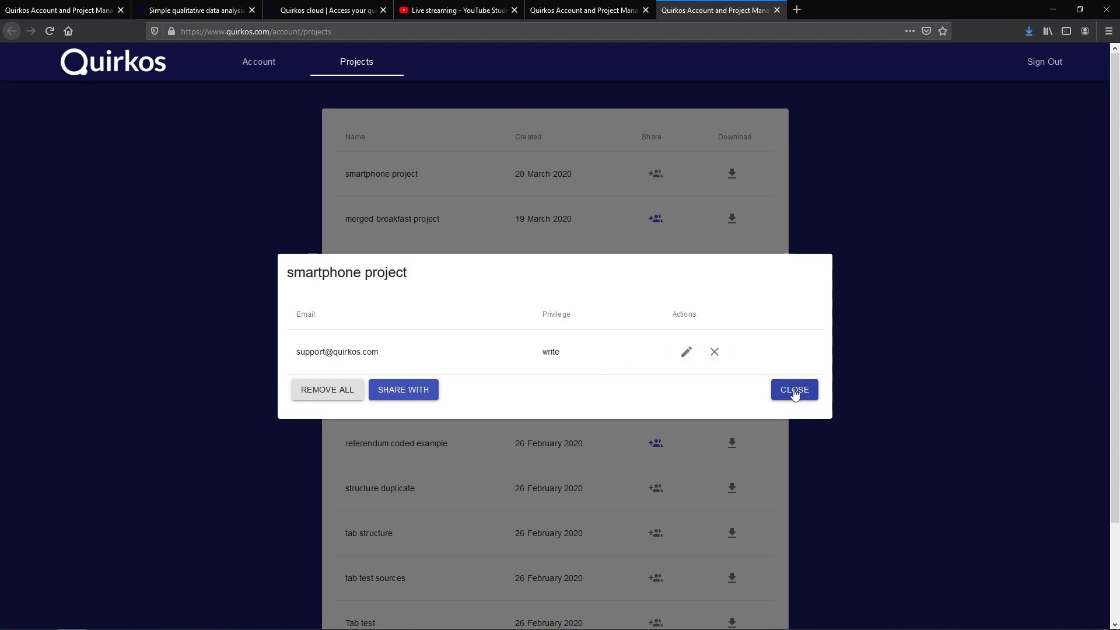
pyautogui.click(794, 391)
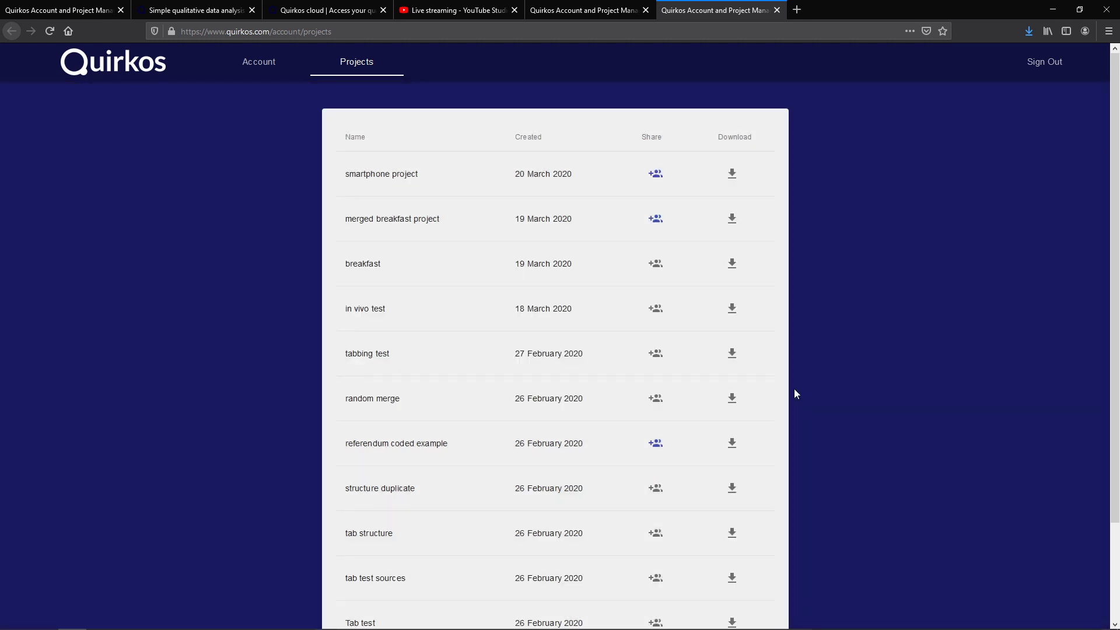
pyautogui.click(1052, 9)
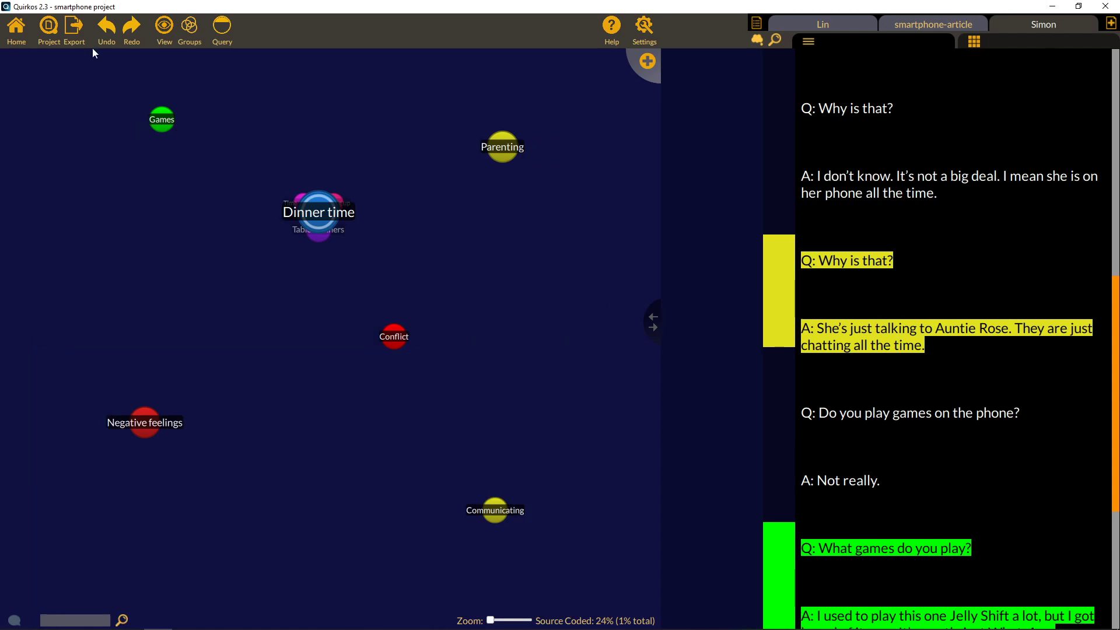
pyautogui.click(49, 27)
pyautogui.click(66, 34)
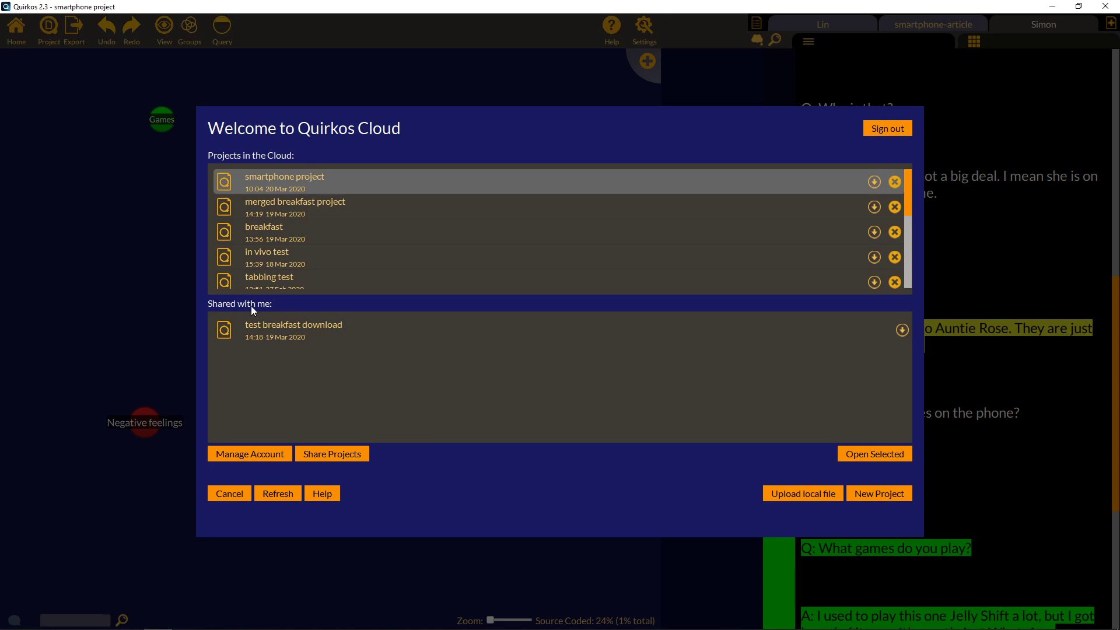
pyautogui.click(232, 497)
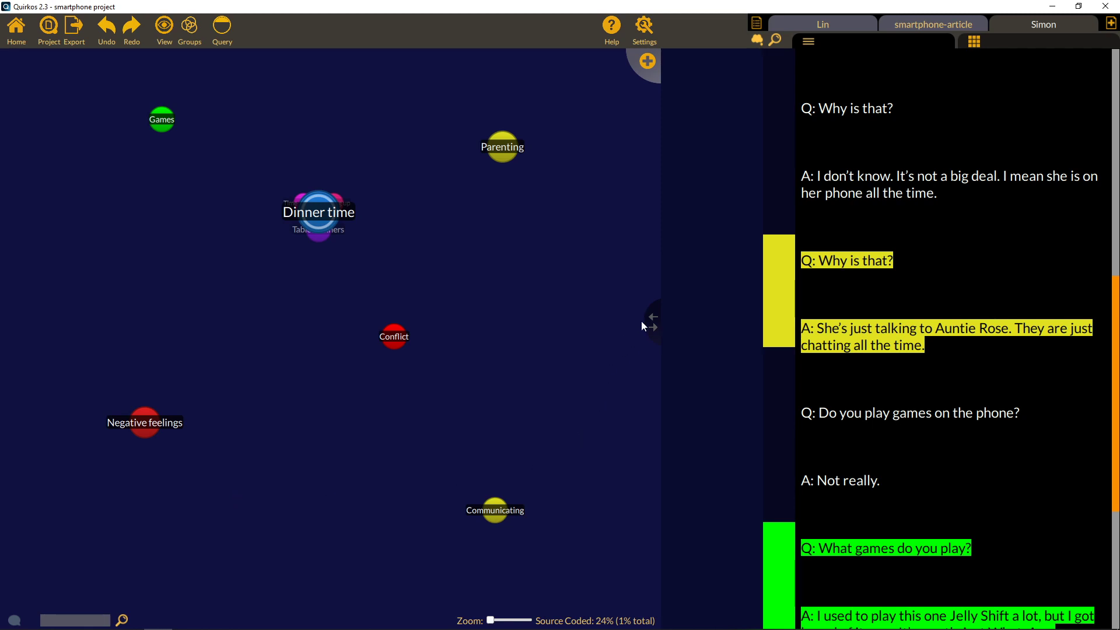
# Widen the bubble canvas and move the Parenting and Conflict bubbles to new spots.
pyautogui.moveTo(652, 321); pyautogui.dragTo(698, 328)
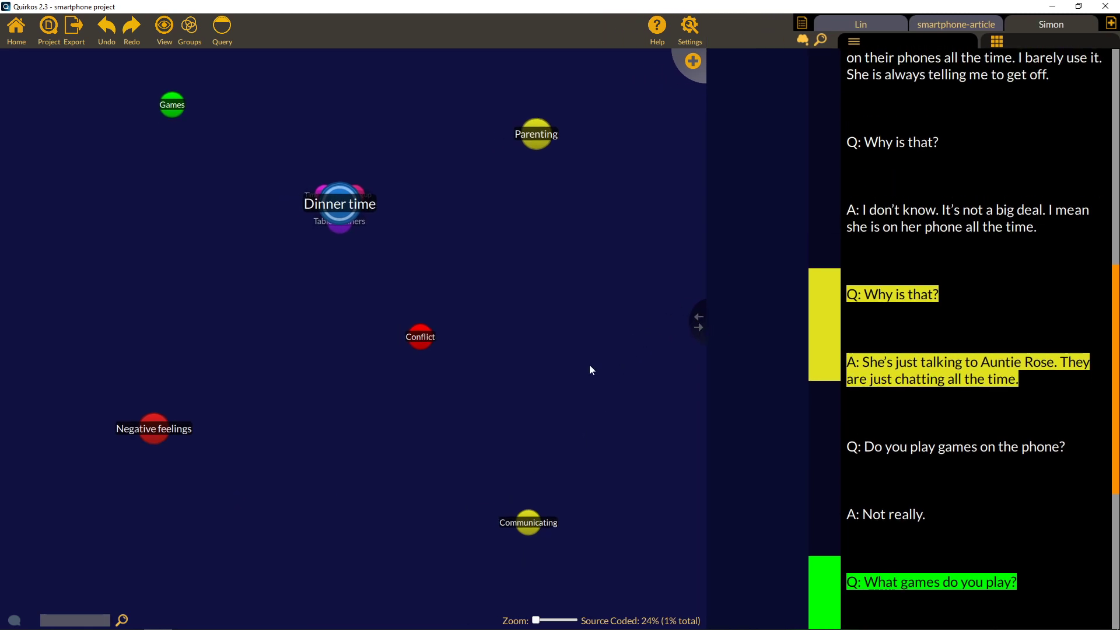
pyautogui.moveTo(530, 124); pyautogui.dragTo(569, 199)
pyautogui.moveTo(420, 339); pyautogui.dragTo(445, 260)
# Code the 'Why is that?' question and answer as Conflict.
pyautogui.moveTo(1038, 227); pyautogui.dragTo(780, 128)
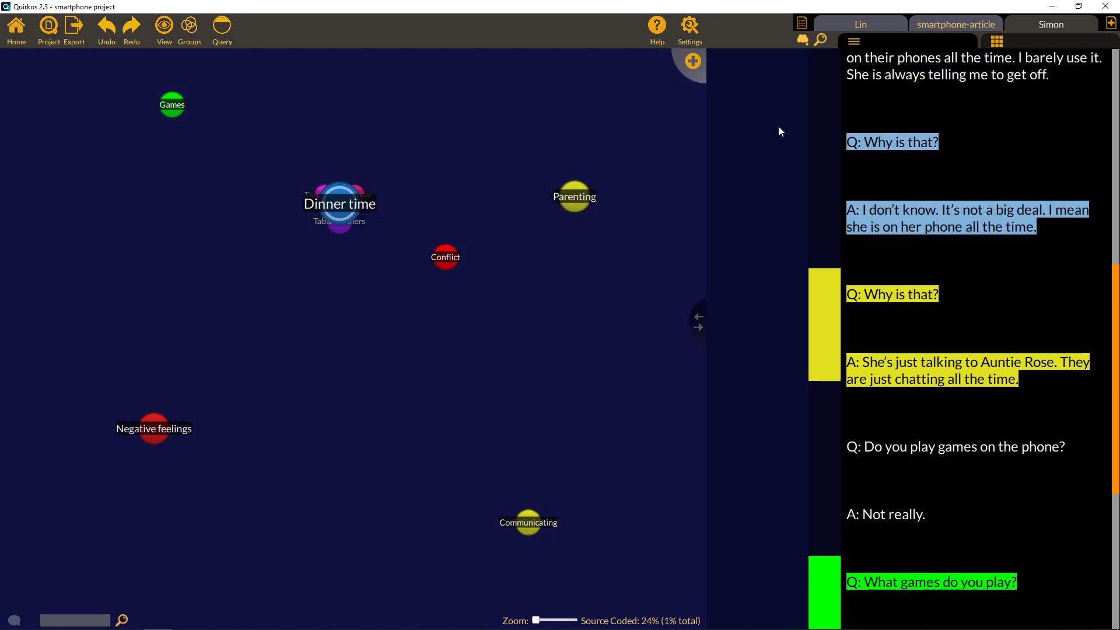
pyautogui.moveTo(916, 212); pyautogui.dragTo(378, 253)
pyautogui.moveTo(438, 262); pyautogui.dragTo(440, 260)
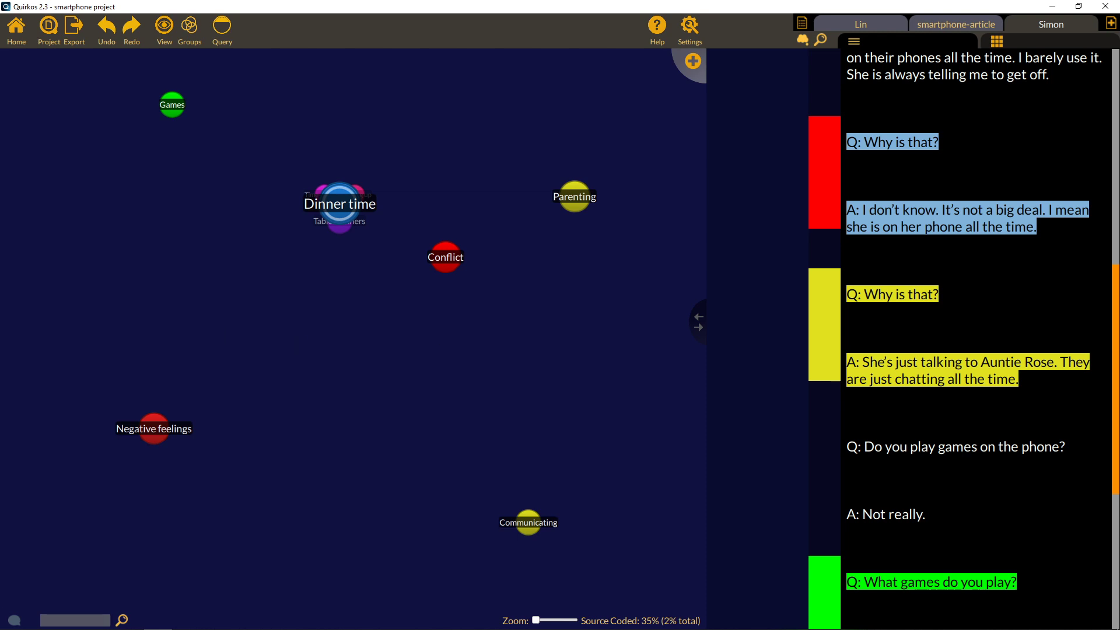
# Post a Hello! message in the project chat and narrow the chat panel.
pyautogui.click(17, 620)
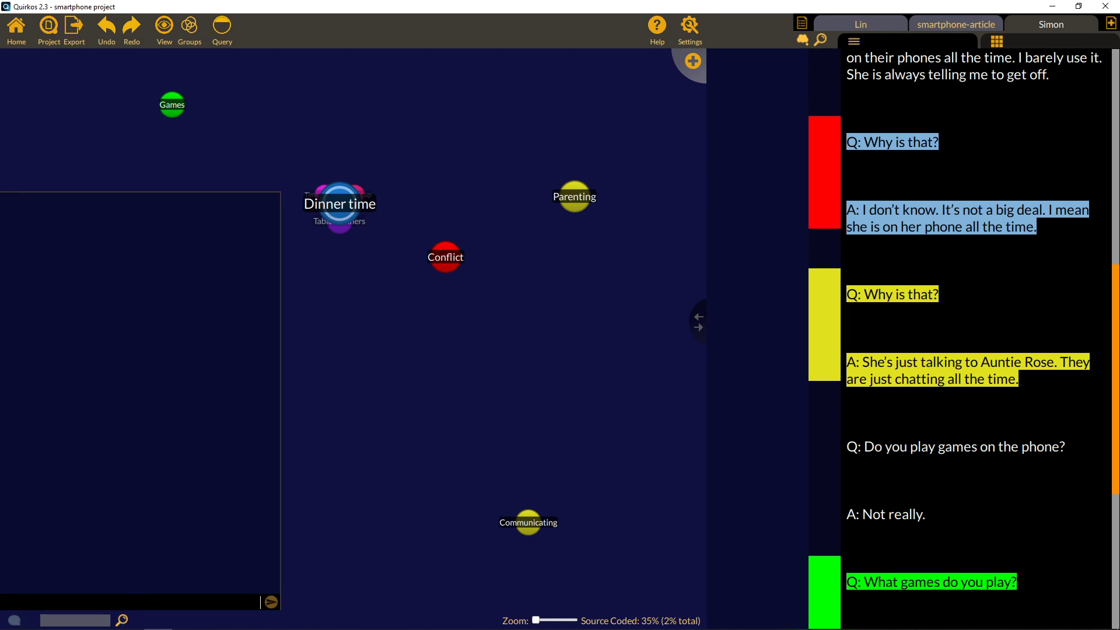
pyautogui.write('Hello!')
pyautogui.press('Return')
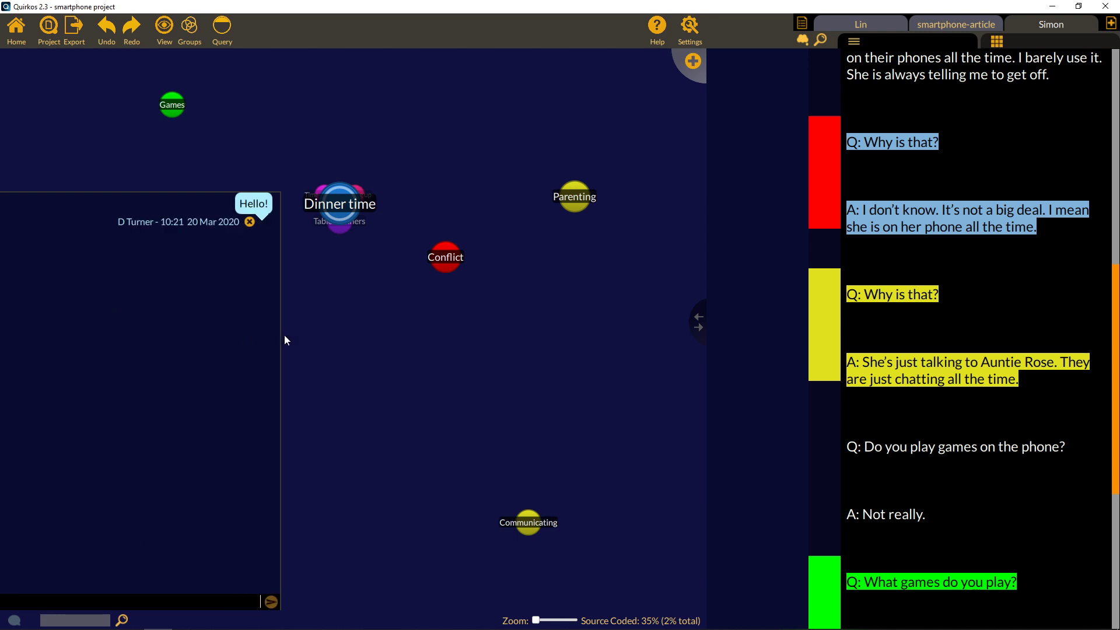
pyautogui.moveTo(281, 330); pyautogui.dragTo(200, 348)
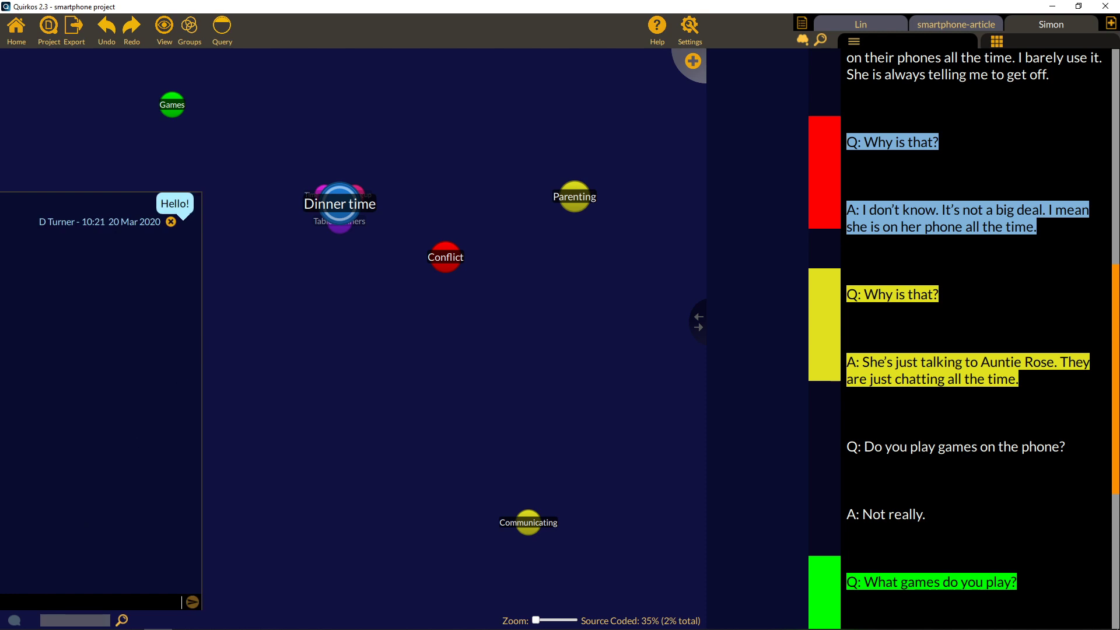
pyautogui.click(14, 620)
pyautogui.click(14, 620)
# Post notes that coding looks daunting and questioning the 'Conflict' name, delete Hello!, close chat.
pyautogui.write("I've just")
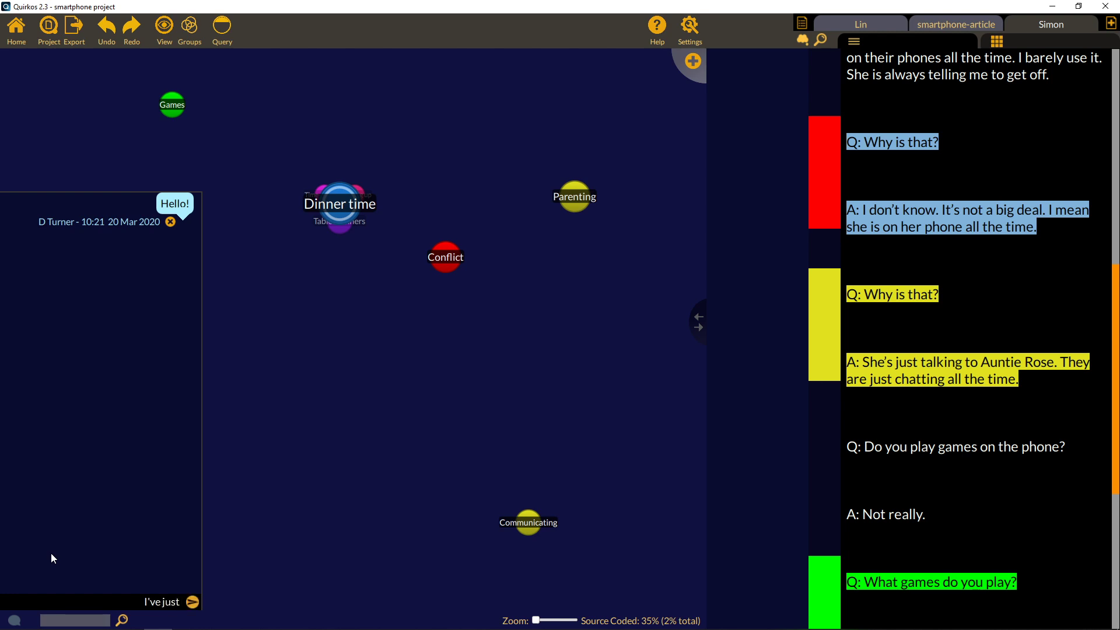
pyautogui.write(' started coding, looks a bit')
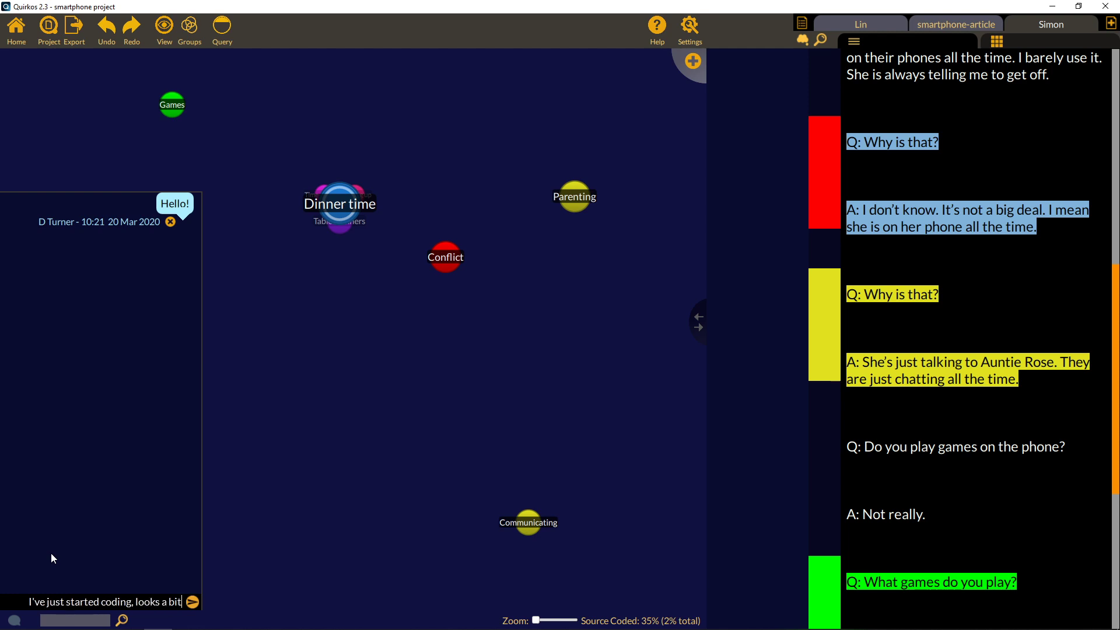
pyautogui.write(' daunting')
pyautogui.press('Return')
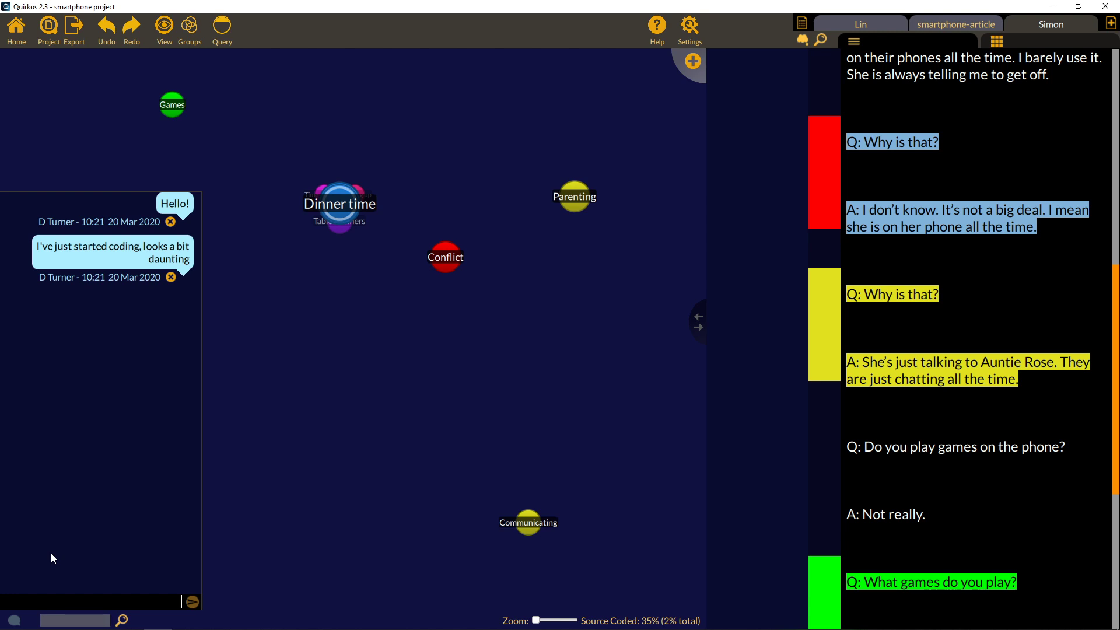
pyautogui.moveTo(97, 595); pyautogui.dragTo(102, 579)
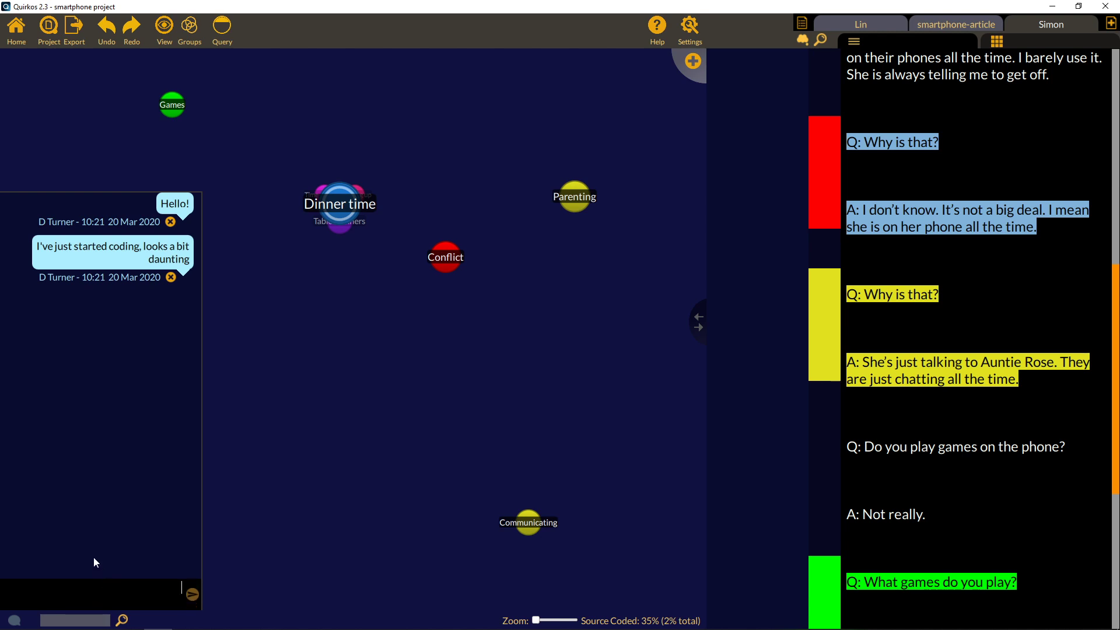
pyautogui.write("Not sure that 'Conflict'")
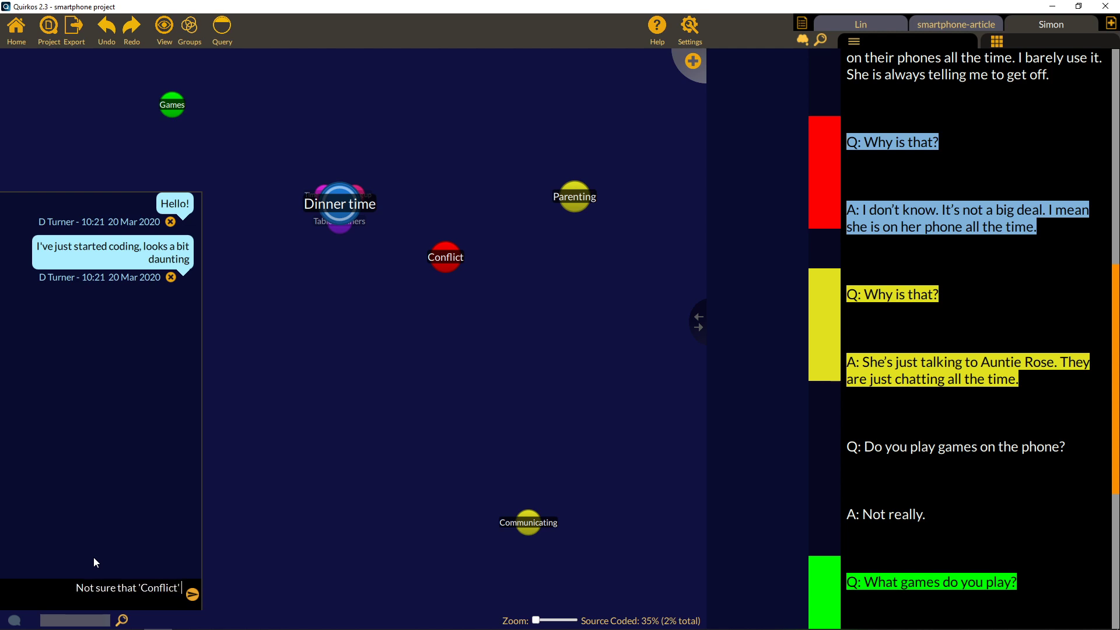
pyautogui.write(' is the right n')
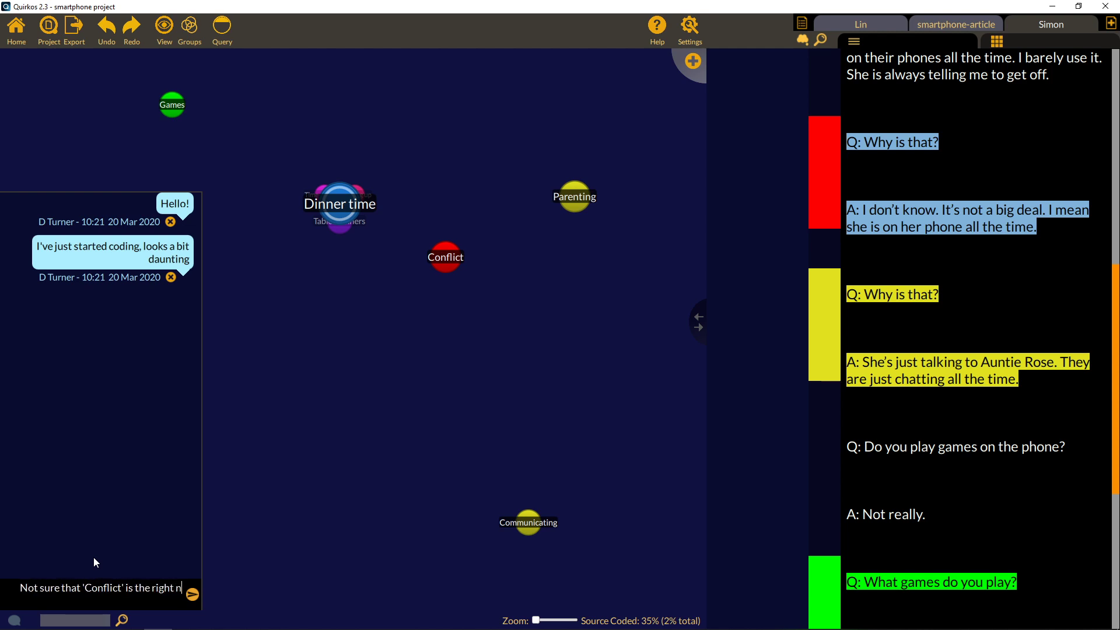
pyautogui.write('ame for this theme')
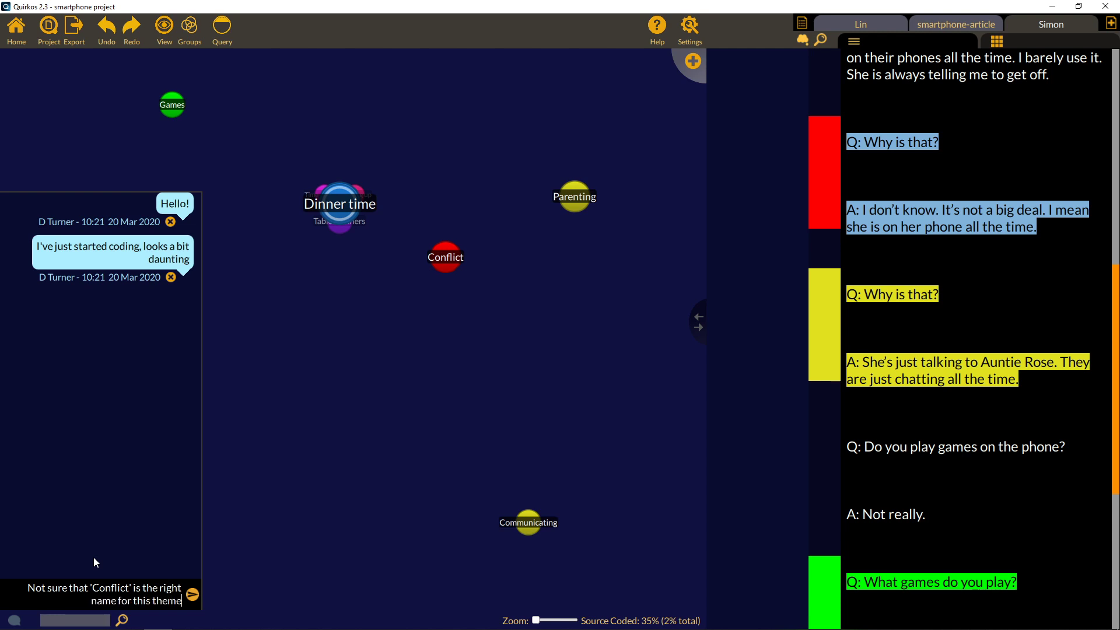
pyautogui.press('Return')
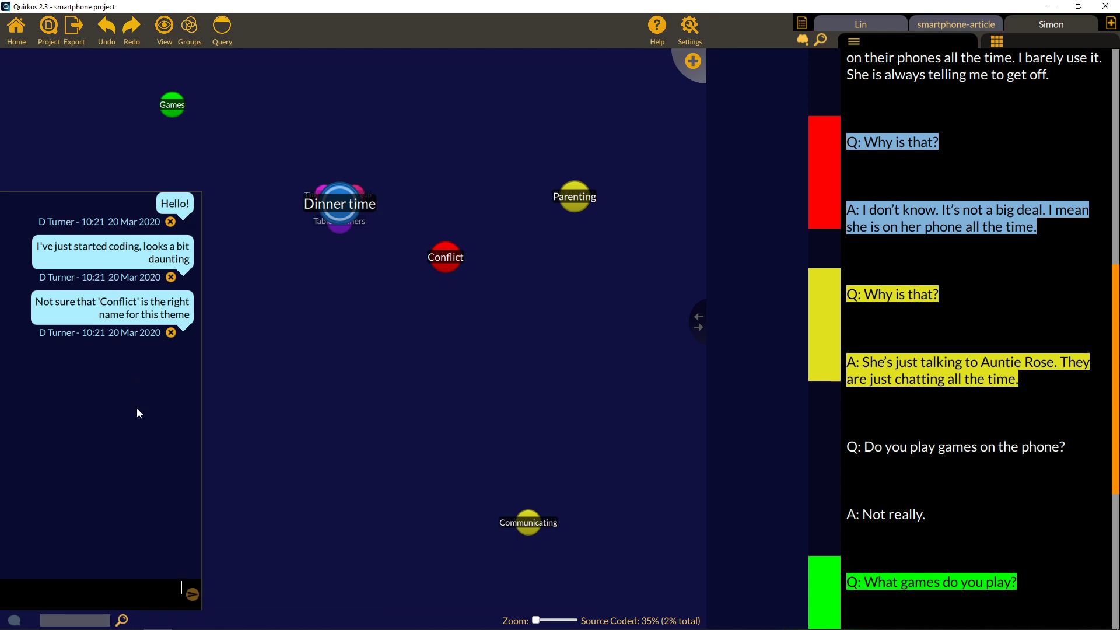
pyautogui.click(170, 222)
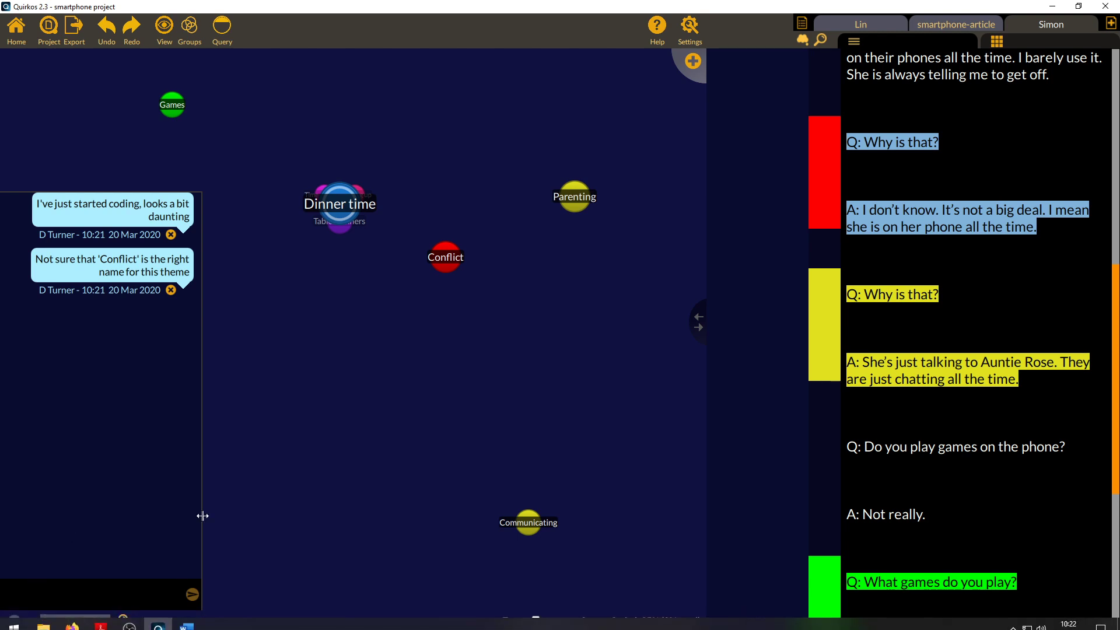
pyautogui.click(14, 620)
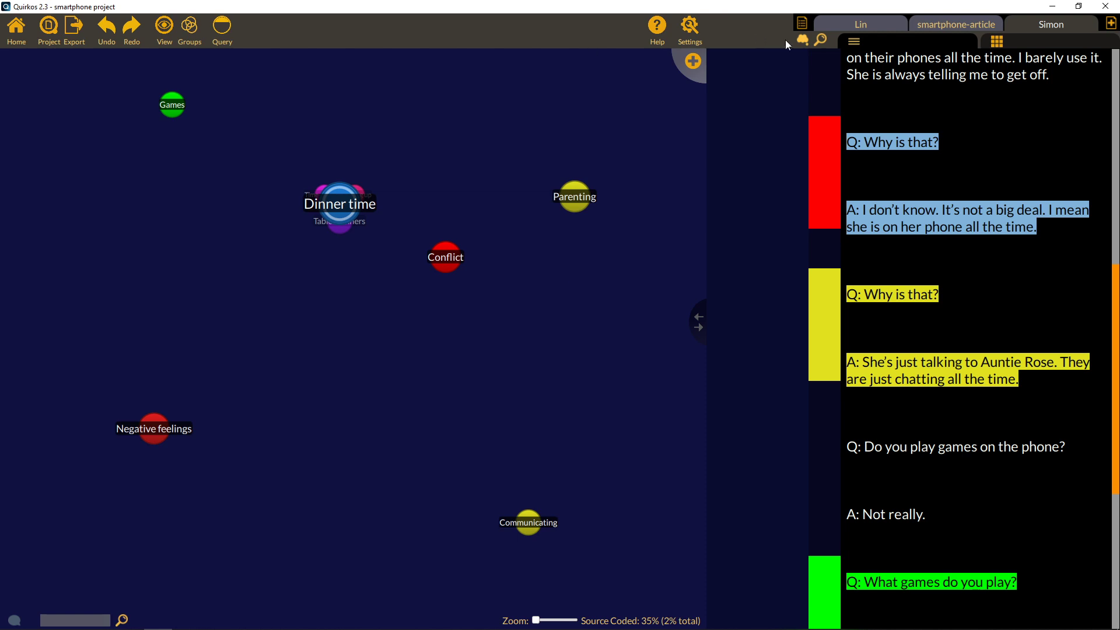
# Adjust the canvas/text split and create a report of the smartphone project from Export.
pyautogui.moveTo(788, 324)
pyautogui.mouseDown()
pyautogui.moveTo(741, 324)
pyautogui.moveTo(781, 324)
pyautogui.mouseUp()
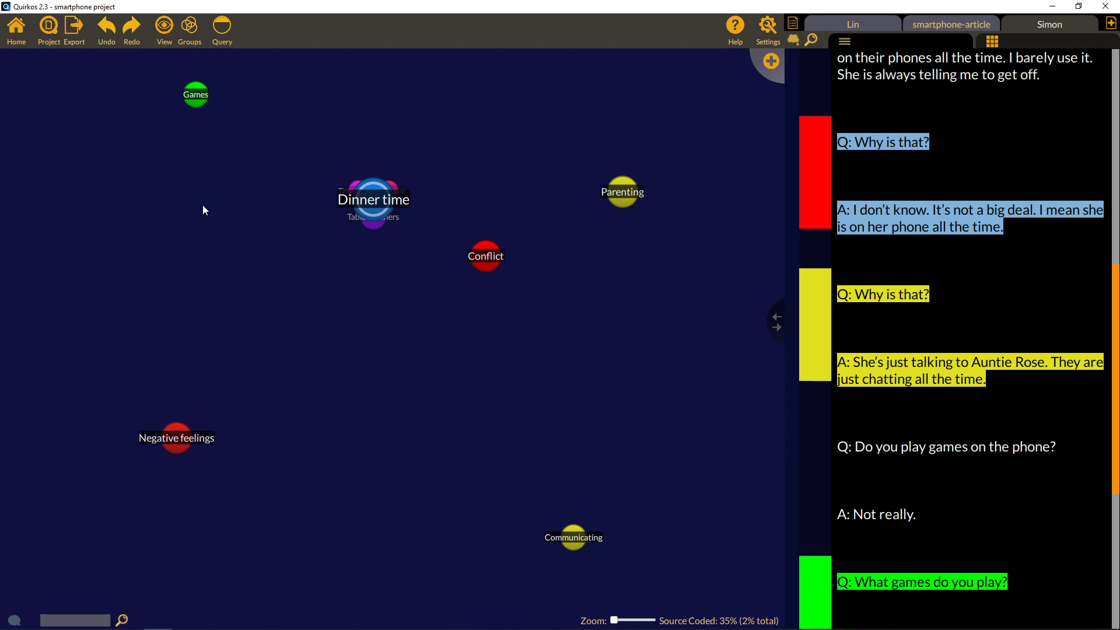
pyautogui.click(82, 27)
pyautogui.click(86, 32)
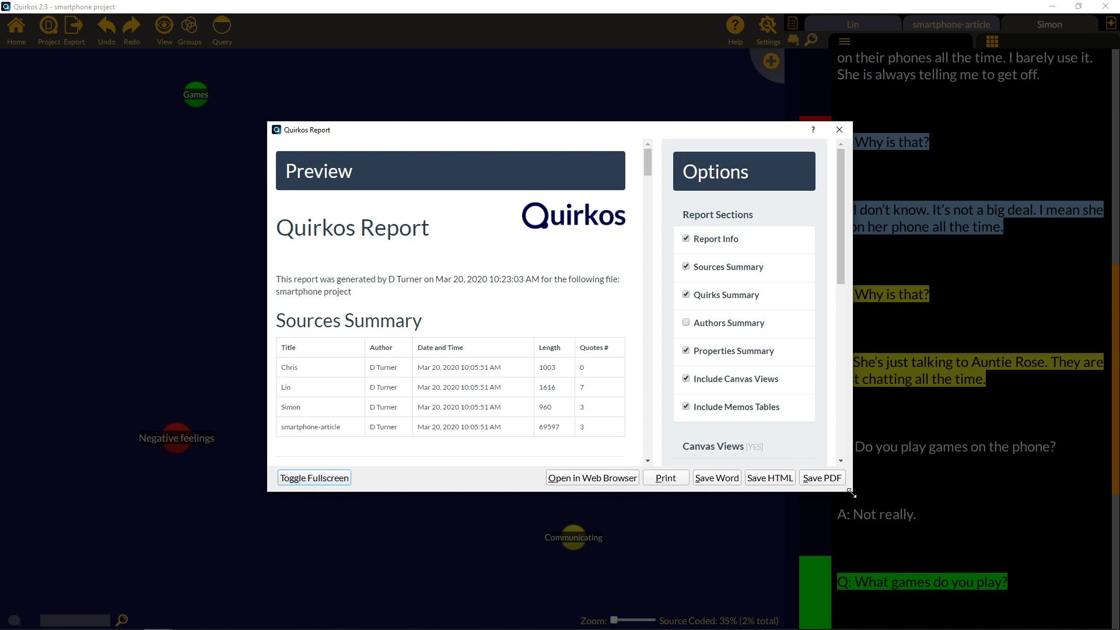
# Enlarge the report window and leave the Sources Summary out of the report.
pyautogui.moveTo(851, 493); pyautogui.dragTo(958, 561)
pyautogui.moveTo(670, 134); pyautogui.dragTo(618, 97)
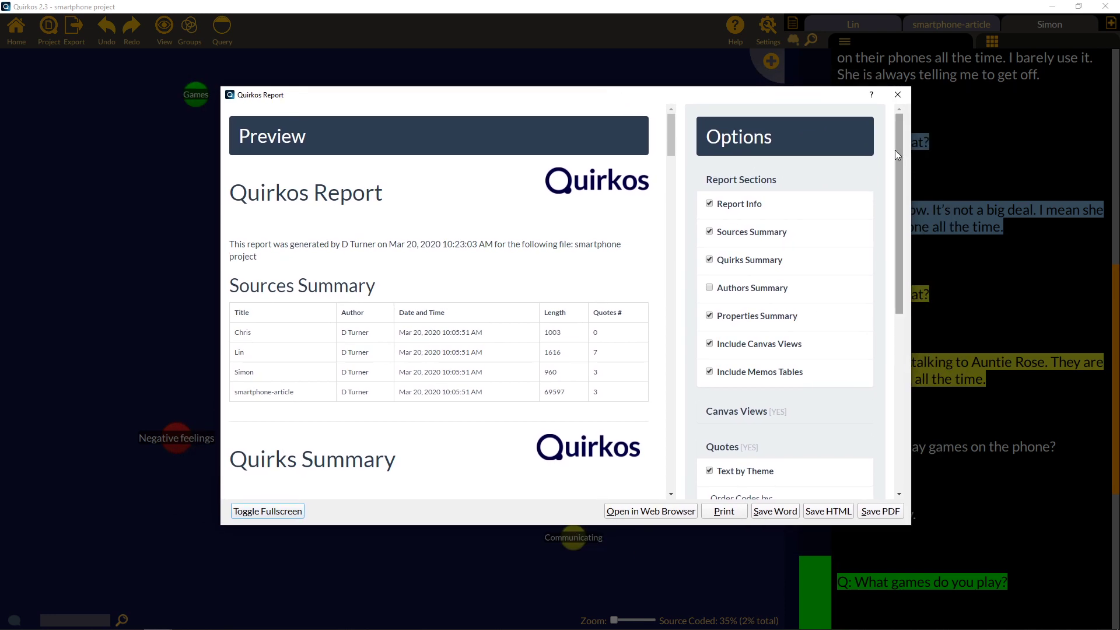
pyautogui.moveTo(615, 403); pyautogui.dragTo(233, 287)
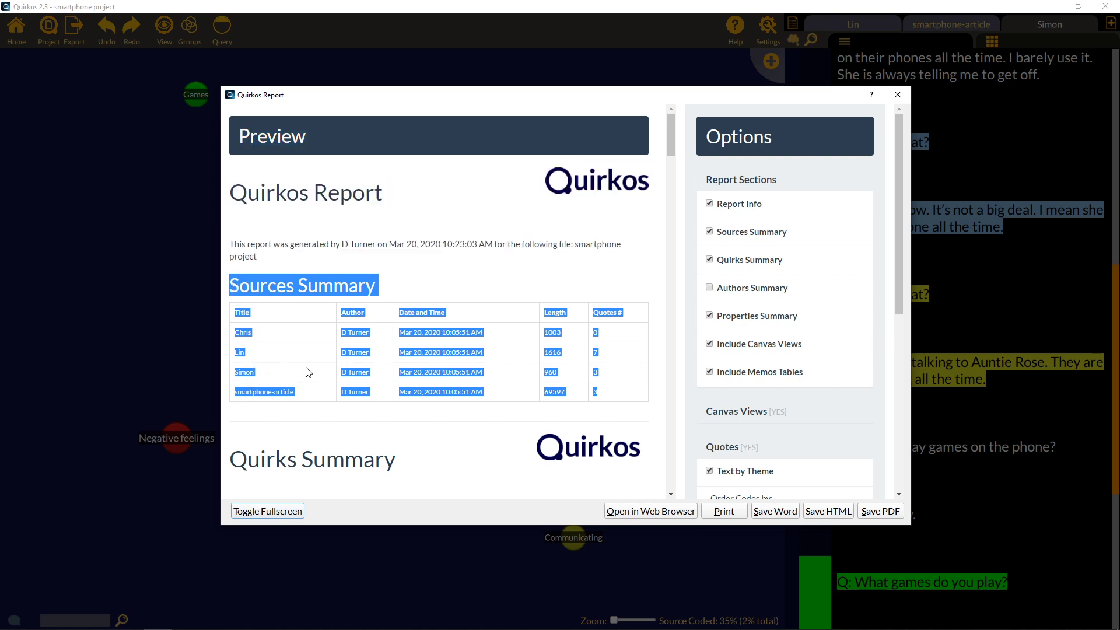
pyautogui.click(710, 232)
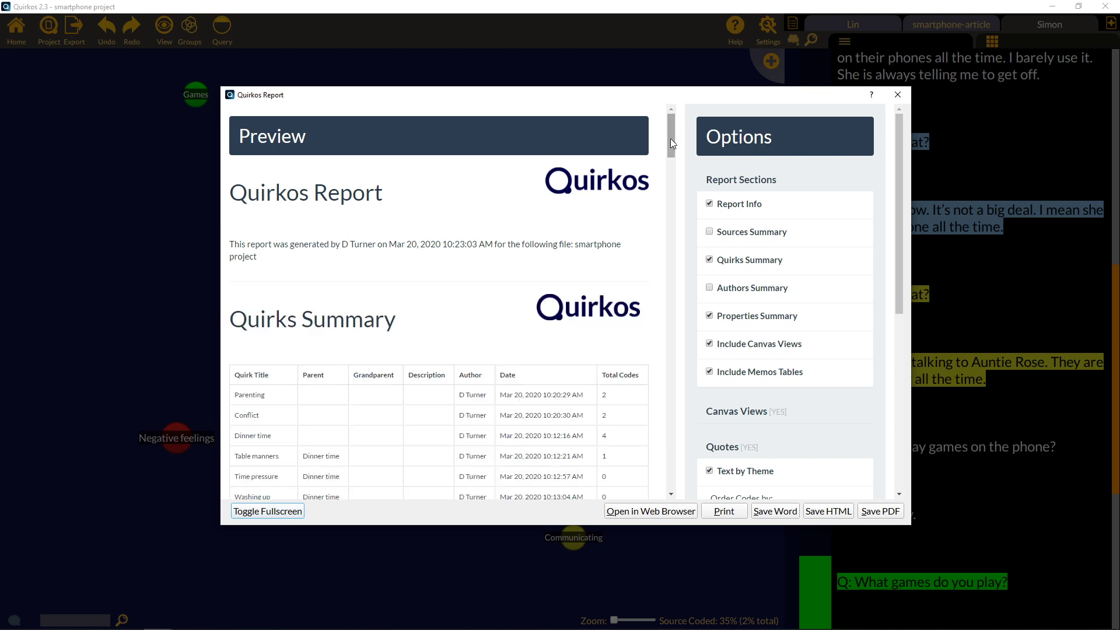
# Group the report's quotes by source instead of by theme.
pyautogui.moveTo(670, 138); pyautogui.dragTo(674, 255)
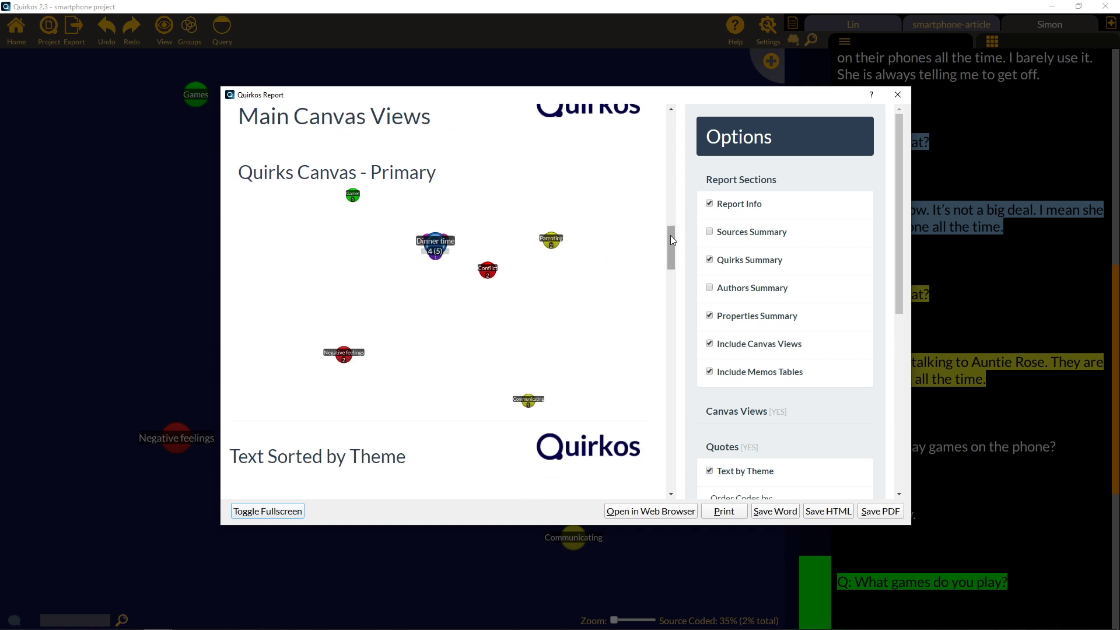
pyautogui.moveTo(670, 236); pyautogui.dragTo(672, 268)
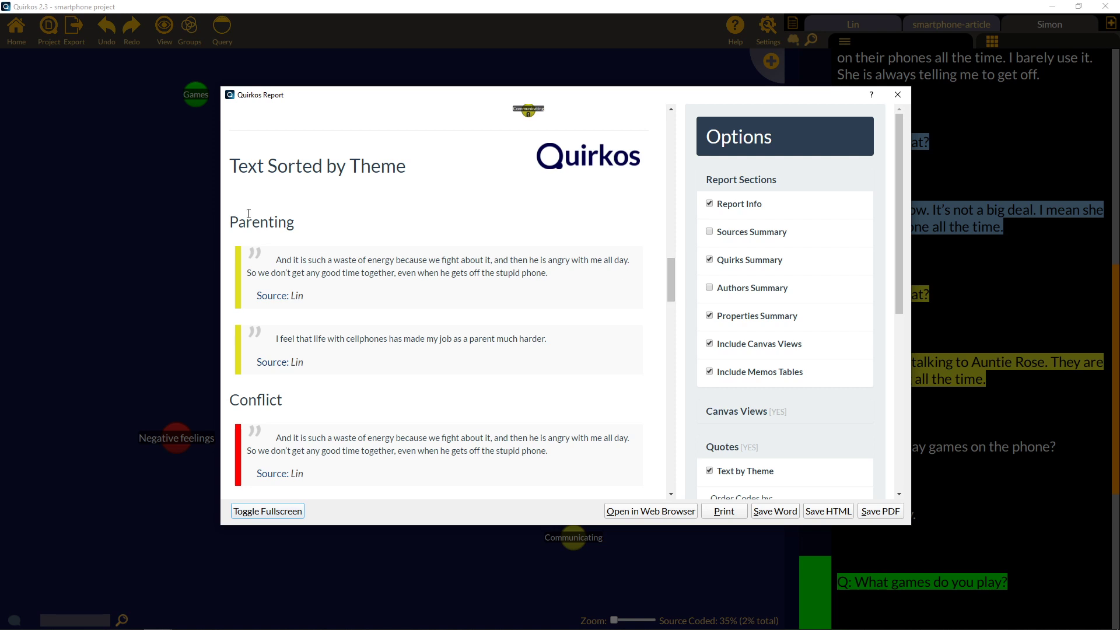
pyautogui.moveTo(230, 222); pyautogui.dragTo(360, 228)
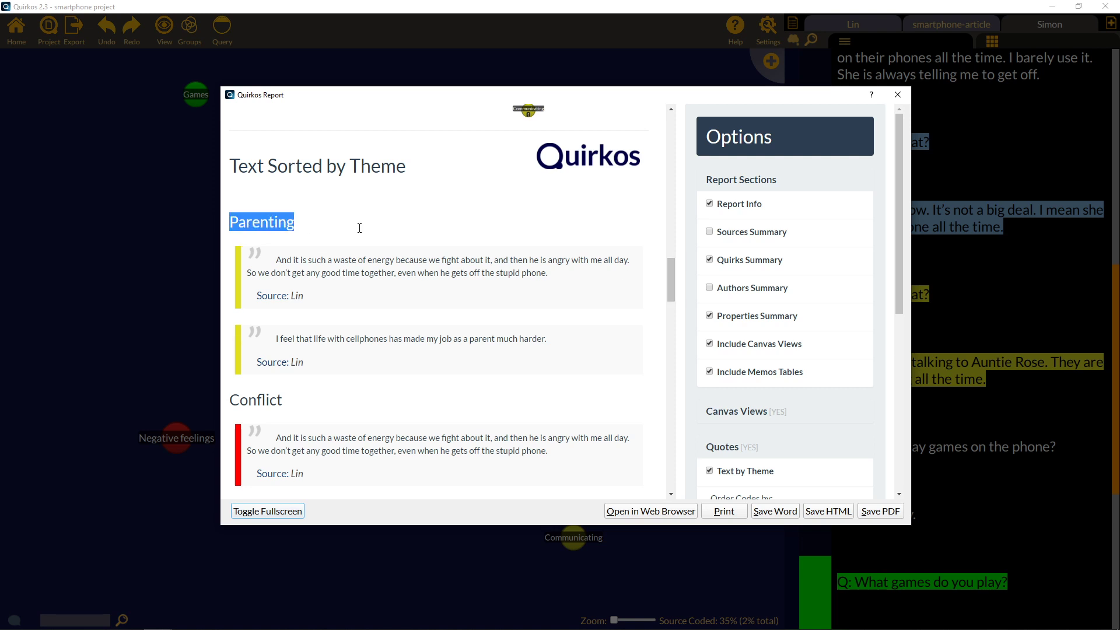
pyautogui.moveTo(671, 267); pyautogui.dragTo(672, 227)
pyautogui.scroll(-5, 856, 383)
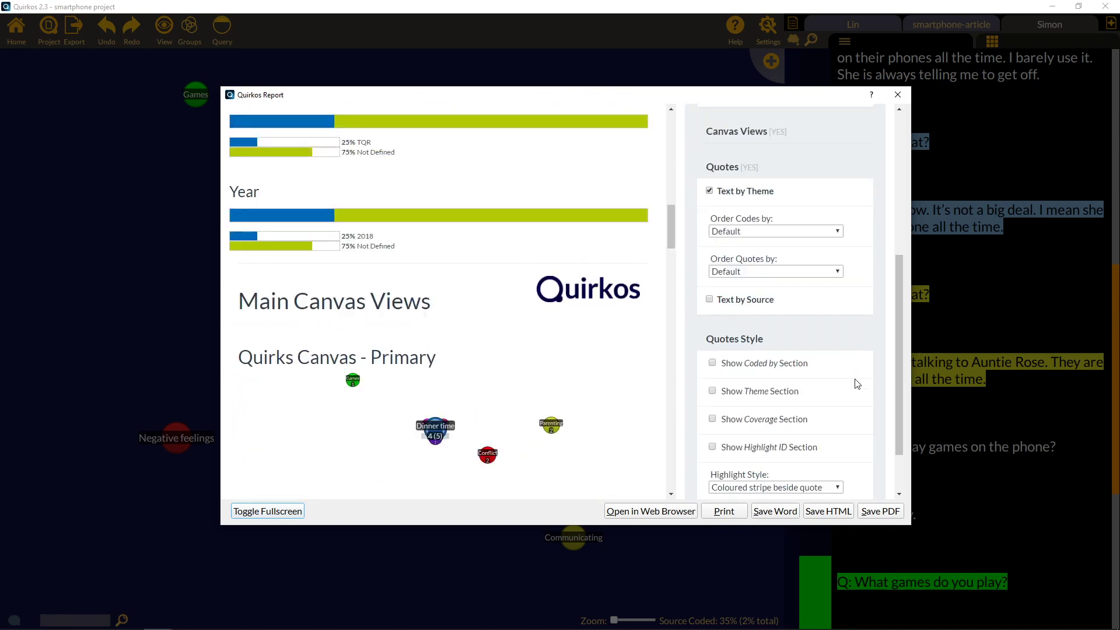
pyautogui.scroll(-1, 856, 383)
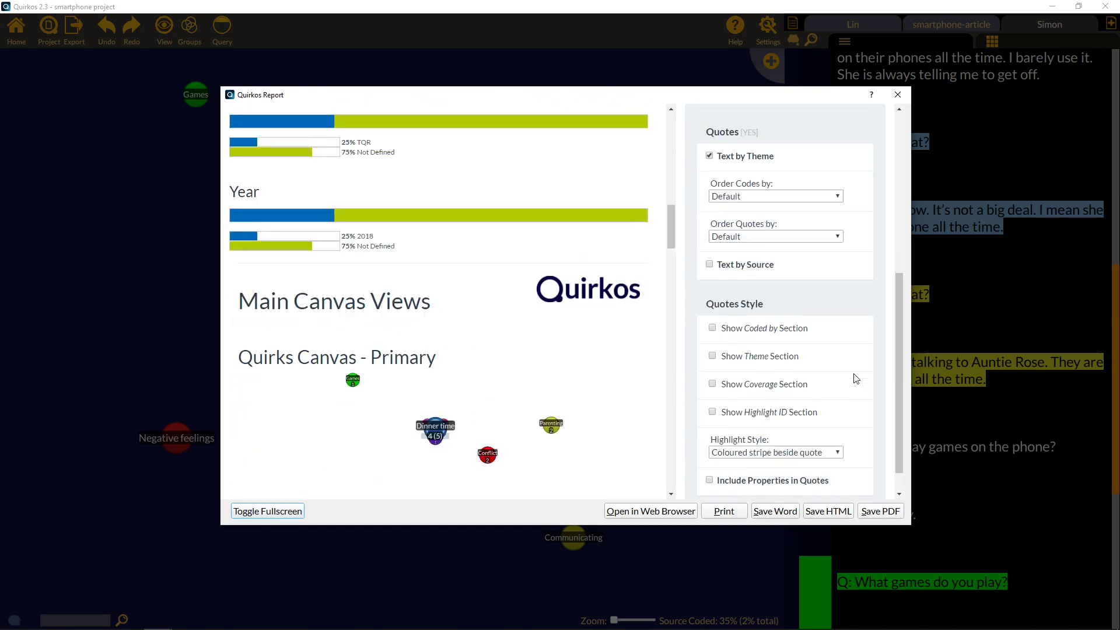
pyautogui.click(708, 265)
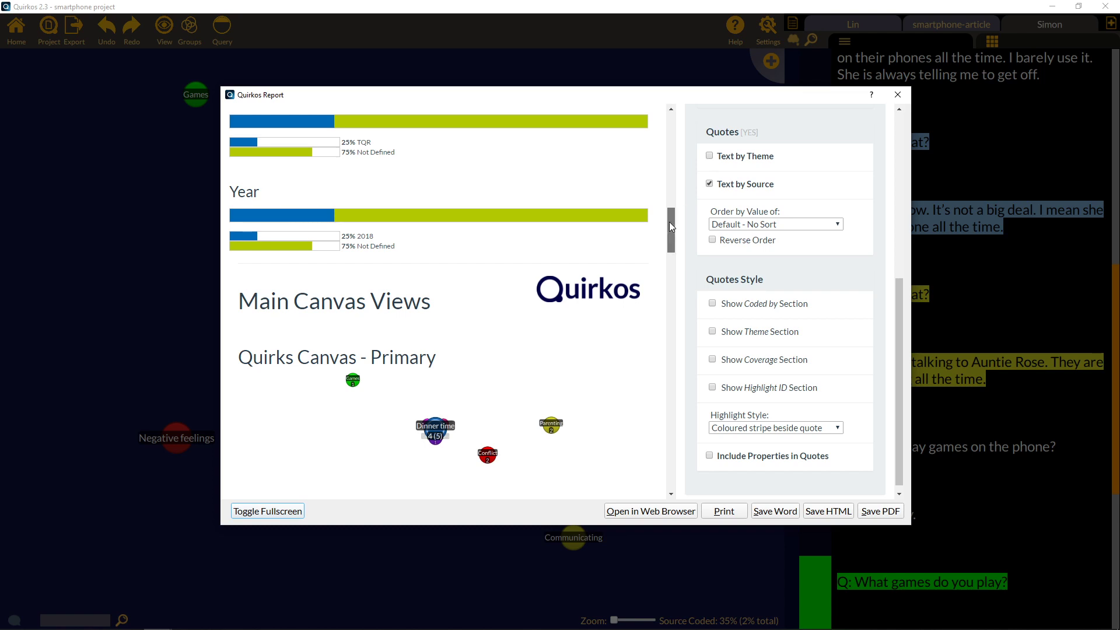
# Include all participant properties with each quote in the report.
pyautogui.moveTo(669, 222); pyautogui.dragTo(663, 269)
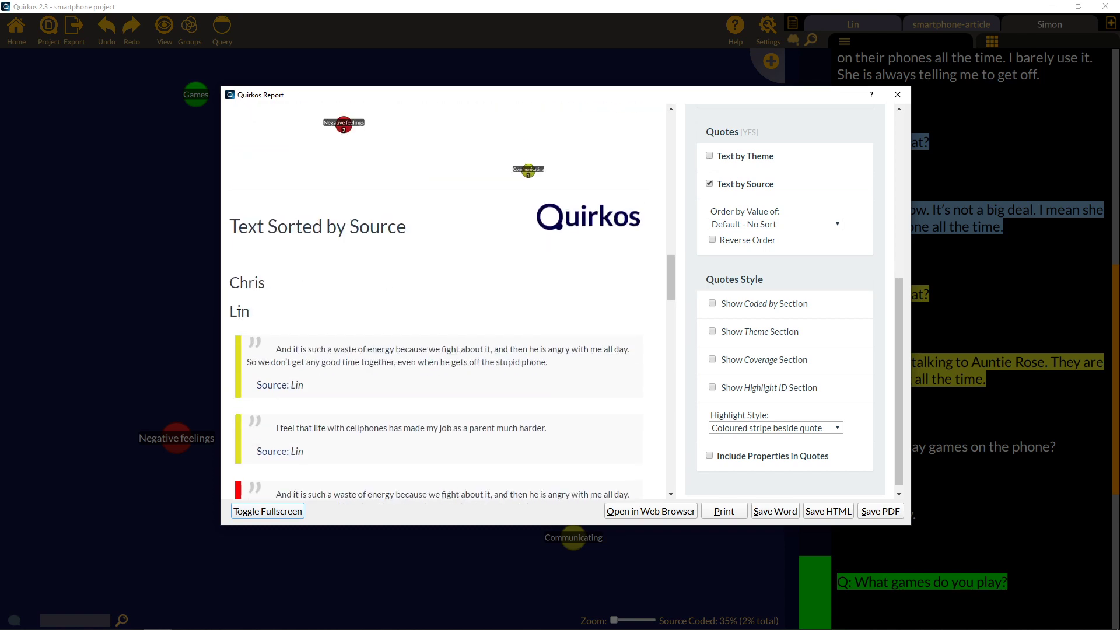
pyautogui.moveTo(231, 312); pyautogui.dragTo(301, 337)
pyautogui.moveTo(670, 279); pyautogui.dragTo(673, 312)
pyautogui.click(709, 455)
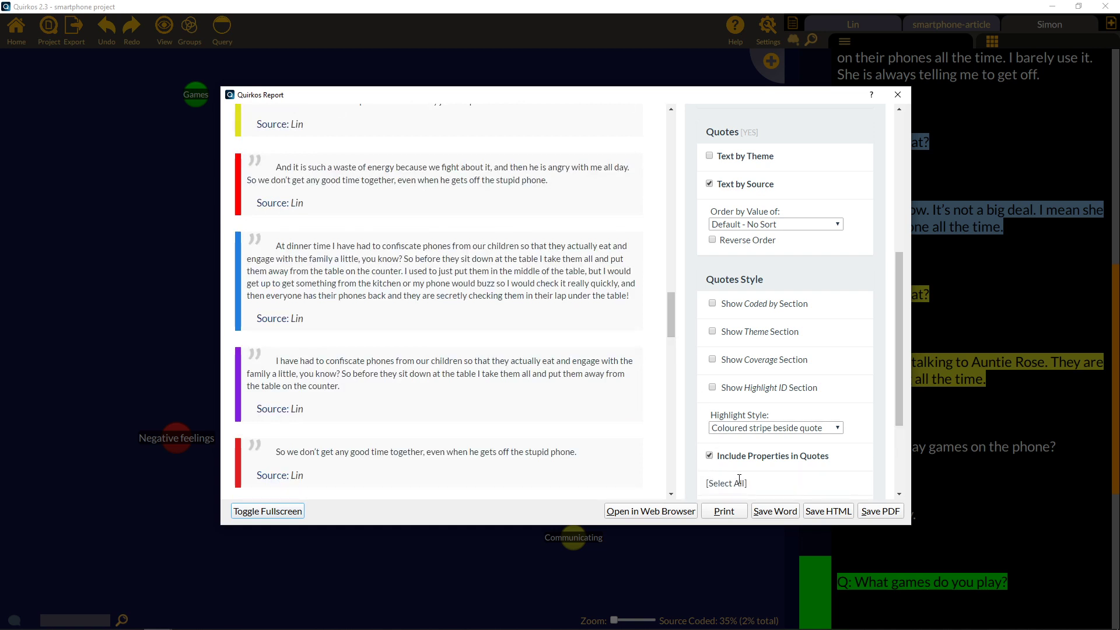
pyautogui.scroll(-2, 739, 484)
pyautogui.click(726, 413)
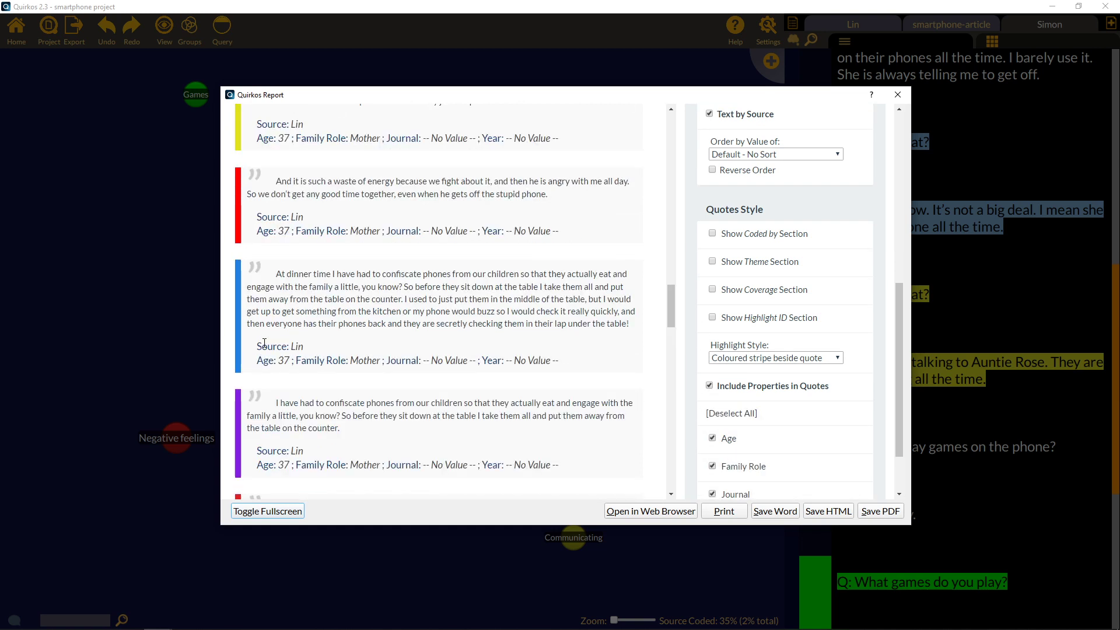
pyautogui.moveTo(258, 361); pyautogui.dragTo(558, 362)
pyautogui.click(552, 309)
pyautogui.moveTo(897, 311); pyautogui.dragTo(905, 99)
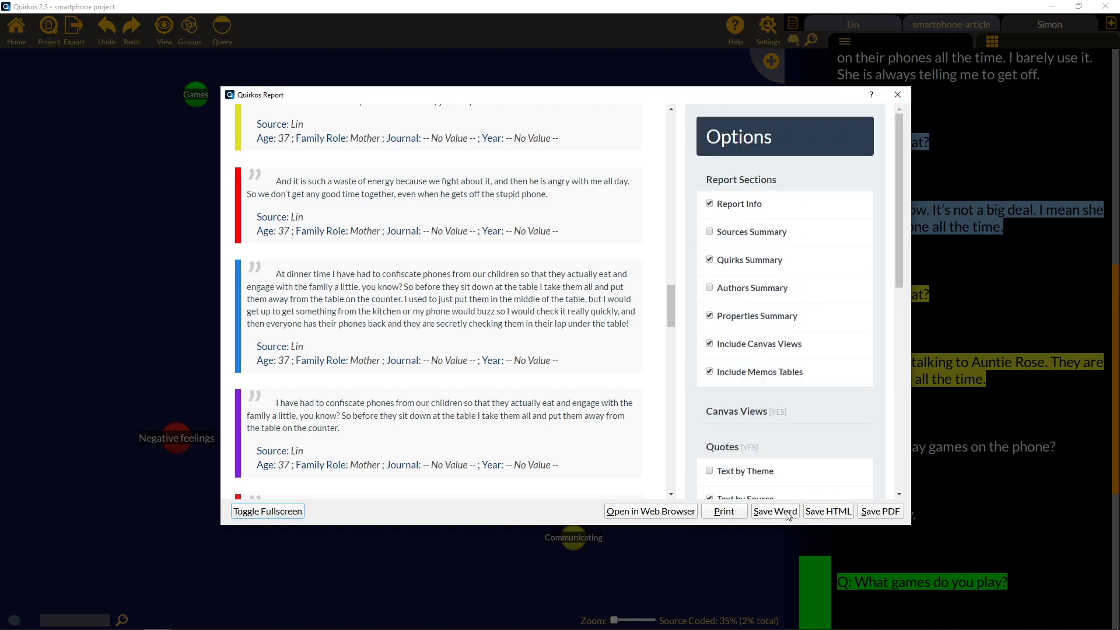
# Save the report as a PDF named smartphone.
pyautogui.click(880, 510)
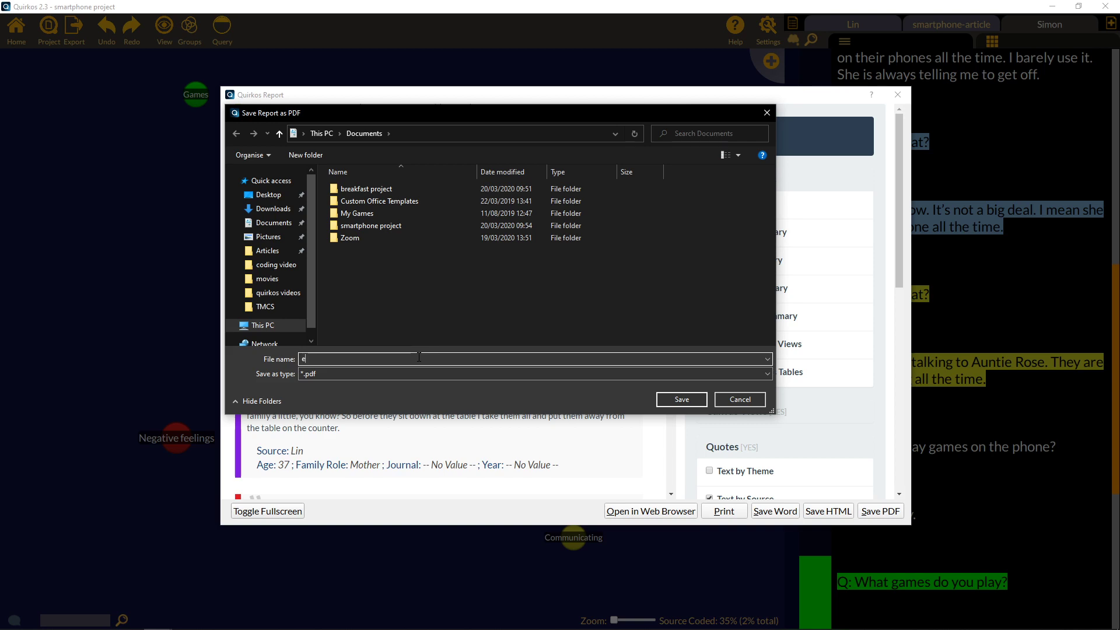
pyautogui.write('smartphone')
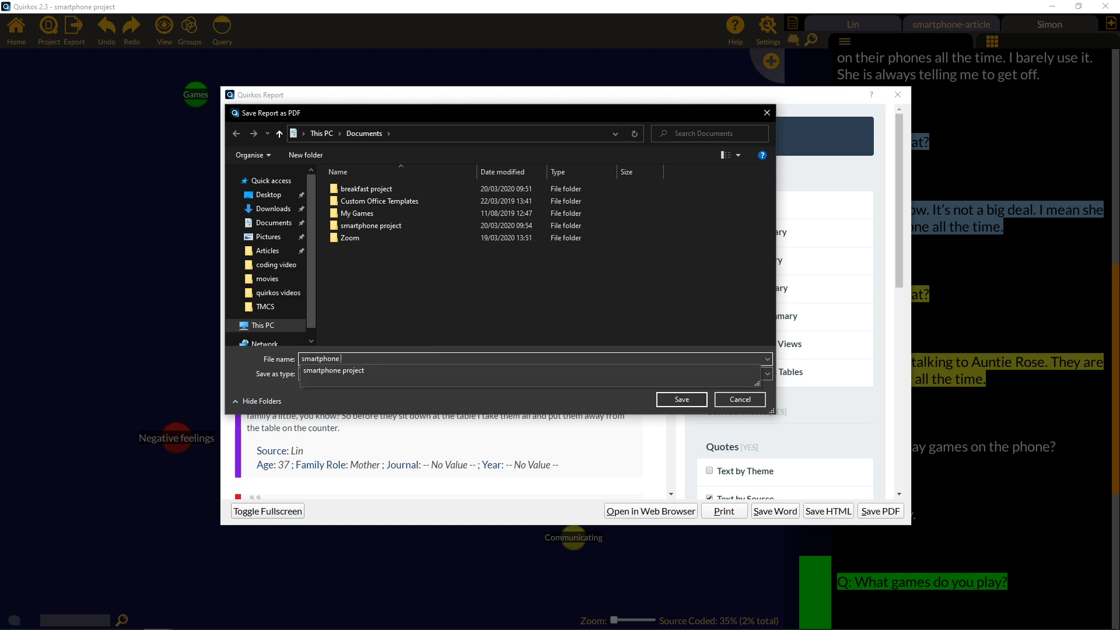
pyautogui.press('Return')
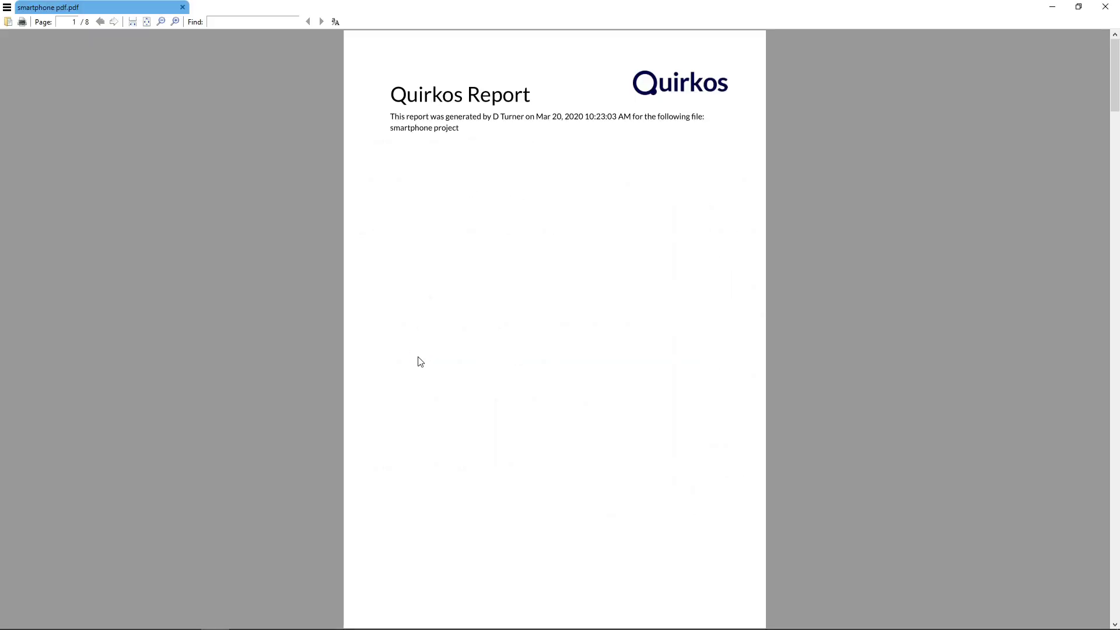
# Scroll through the eight-page smartphone PDF in Sumatra PDF, then close it.
pyautogui.scroll(-2, 491, 392)
pyautogui.scroll(-3, 492, 393)
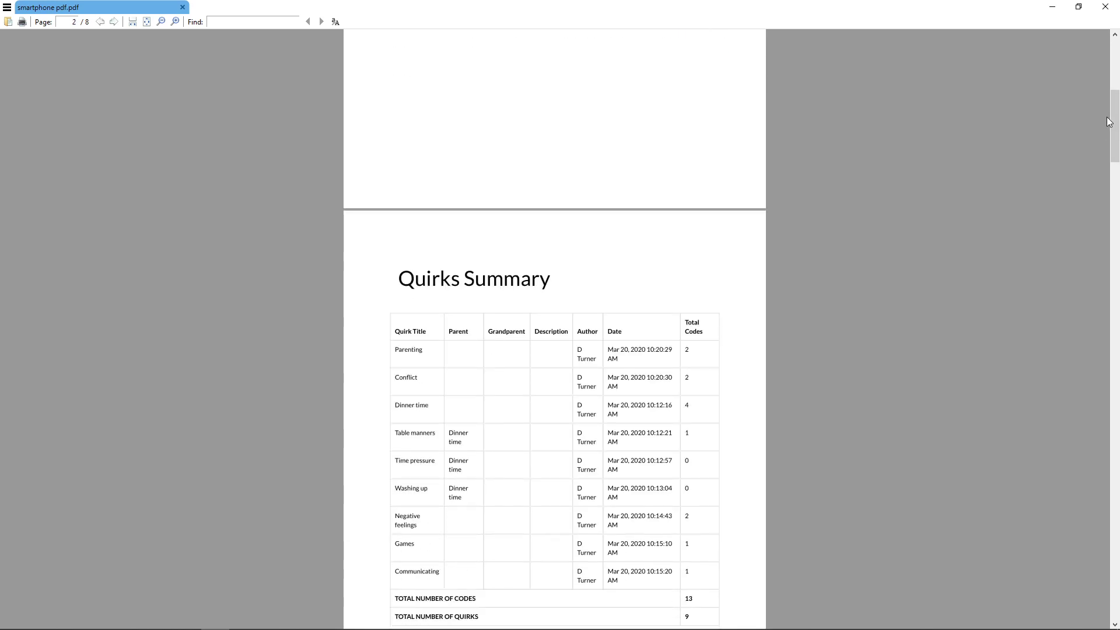
pyautogui.moveTo(1112, 117); pyautogui.dragTo(1115, 612)
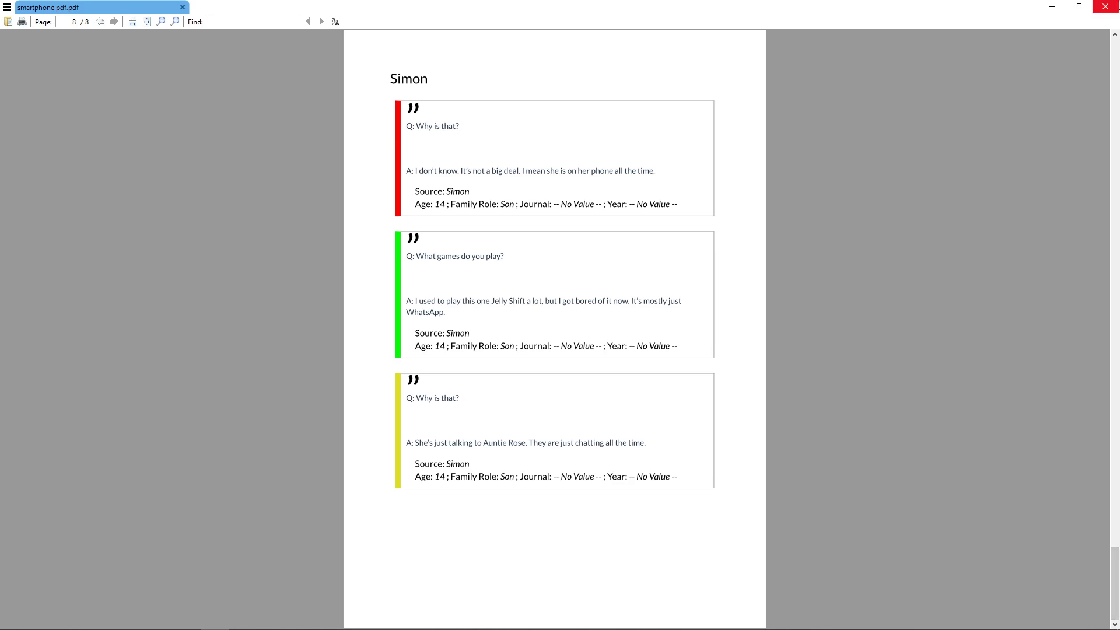
pyautogui.click(1105, 6)
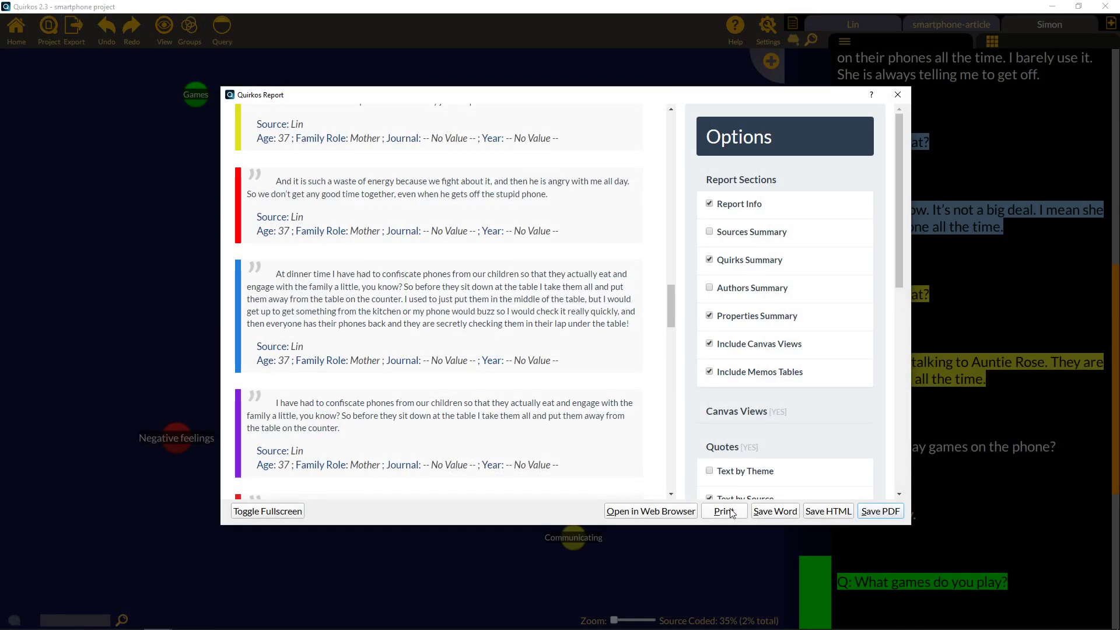
# Close the PDF report window and create a word cloud of the project.
pyautogui.click(899, 103)
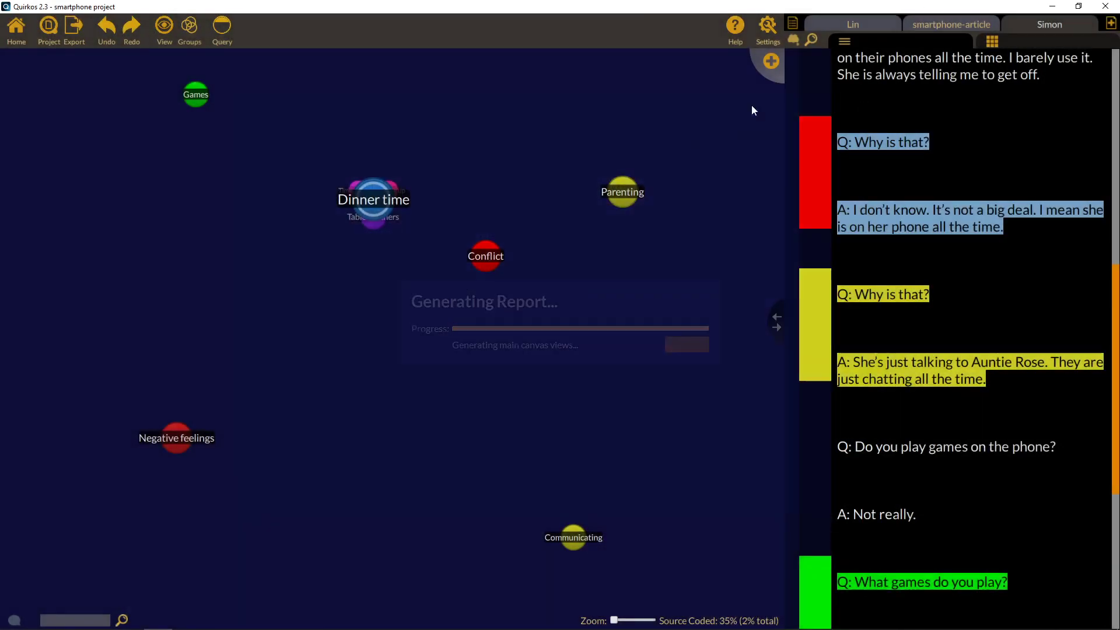
pyautogui.click(82, 33)
pyautogui.click(102, 52)
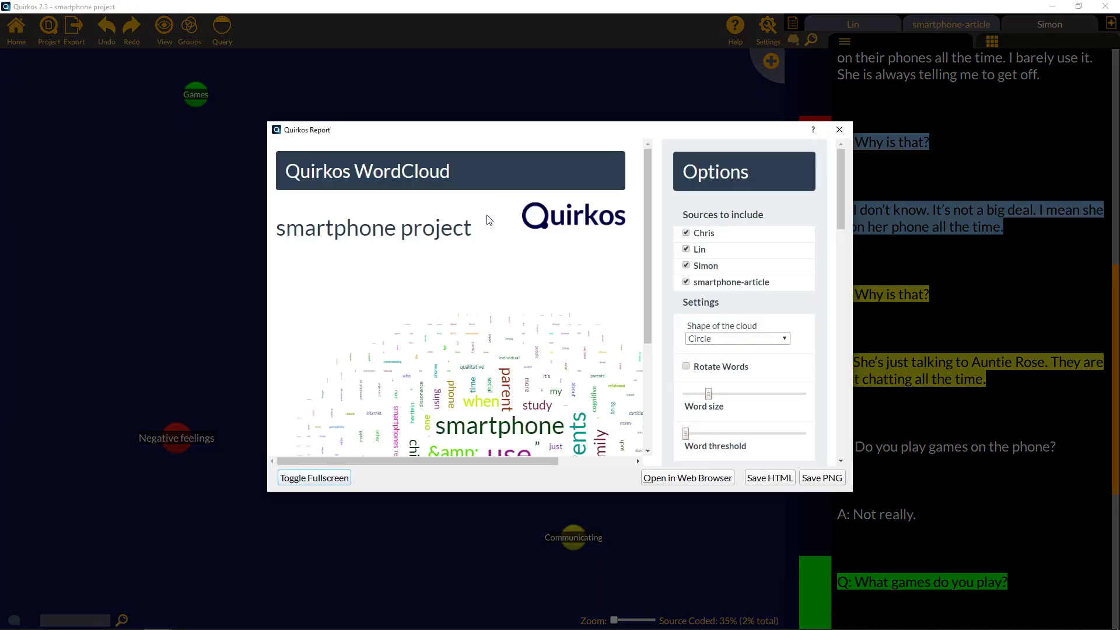
pyautogui.moveTo(646, 208); pyautogui.dragTo(650, 278)
pyautogui.moveTo(529, 460); pyautogui.dragTo(578, 460)
# Add 'use' to the word cloud's stop words.
pyautogui.scroll(-1, 548, 426)
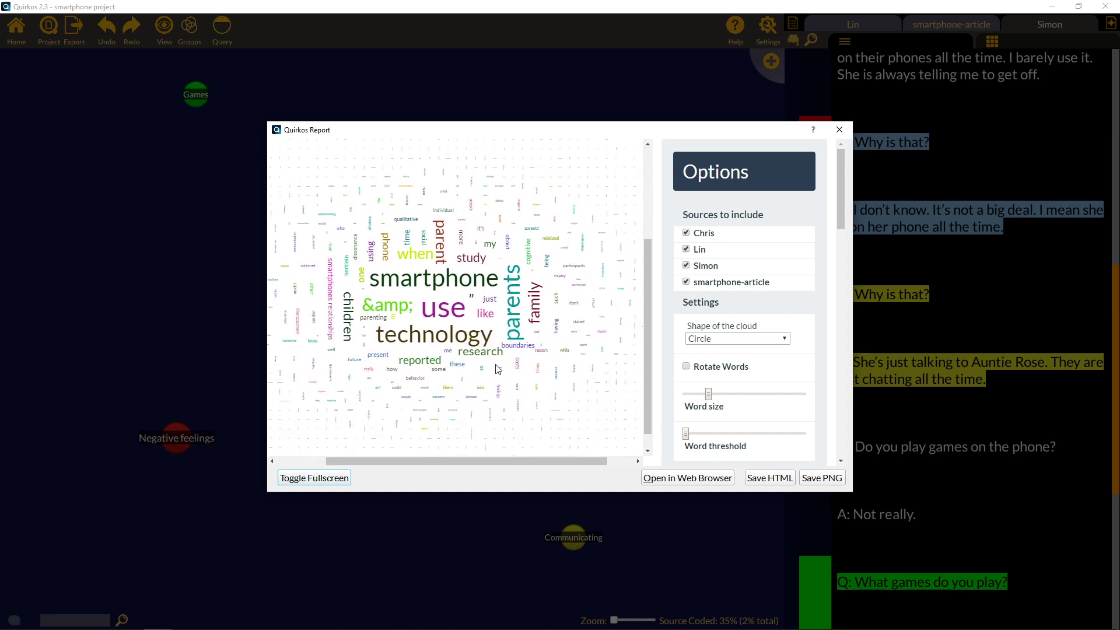
pyautogui.scroll(-5, 841, 257)
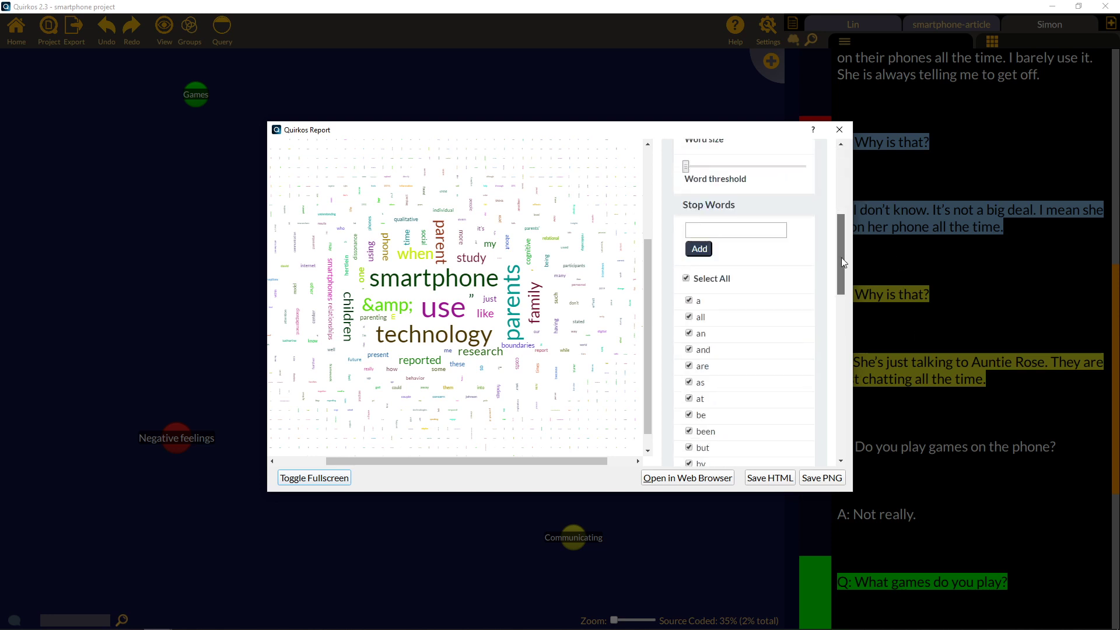
pyautogui.scroll(1, 840, 258)
pyautogui.click(729, 212)
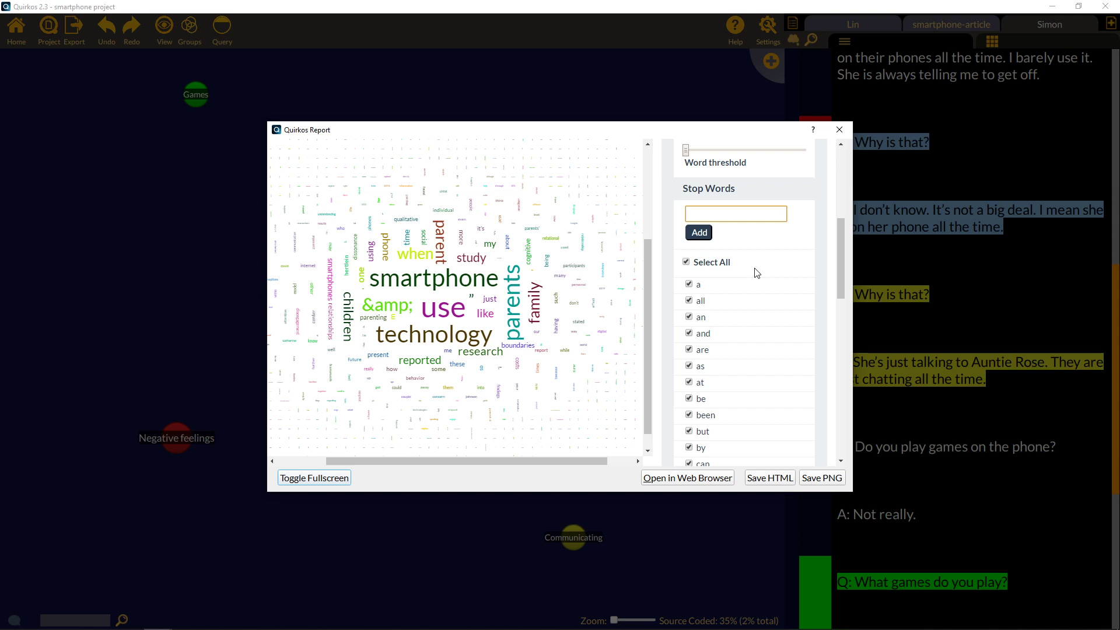
pyautogui.write('use')
pyautogui.click(700, 233)
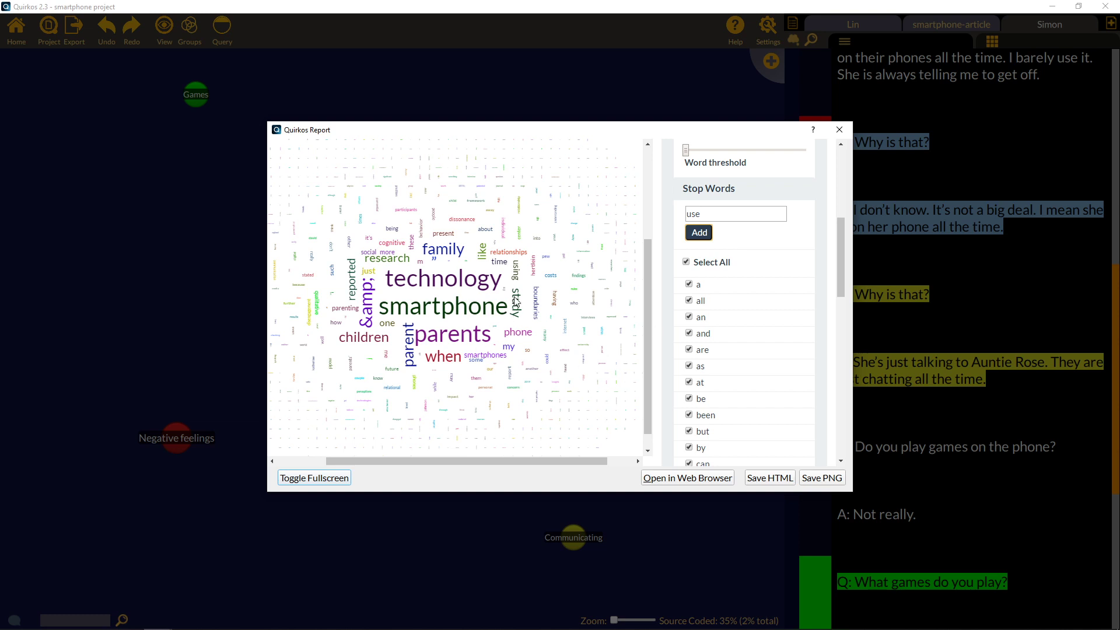
# Dismiss the word cloud's context menu and close the word cloud report.
pyautogui.rightClick(427, 303)
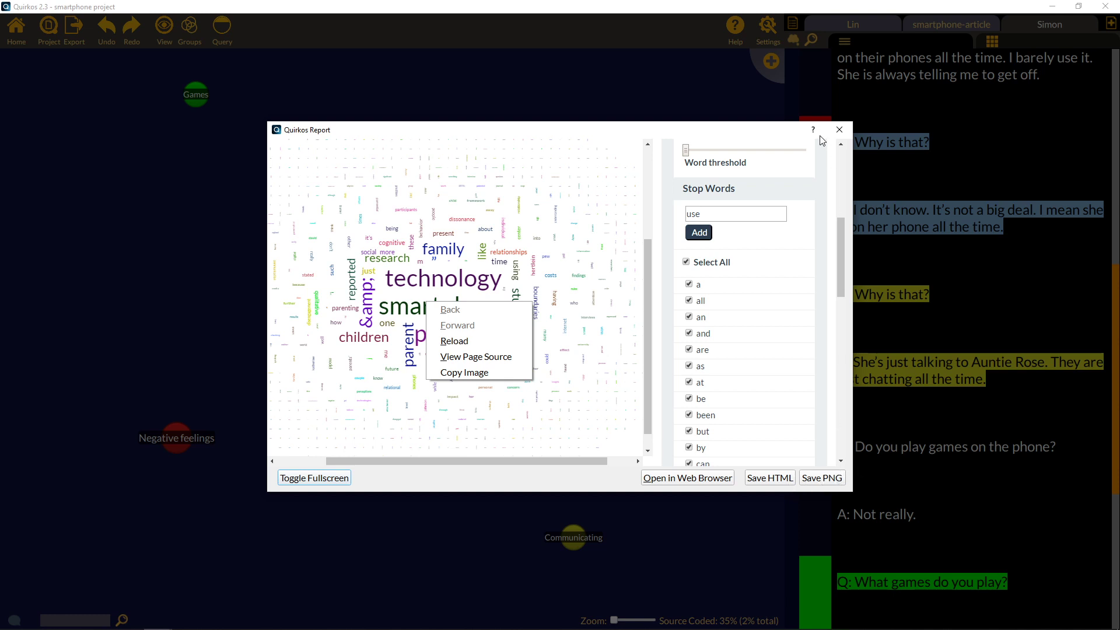
pyautogui.click(841, 133)
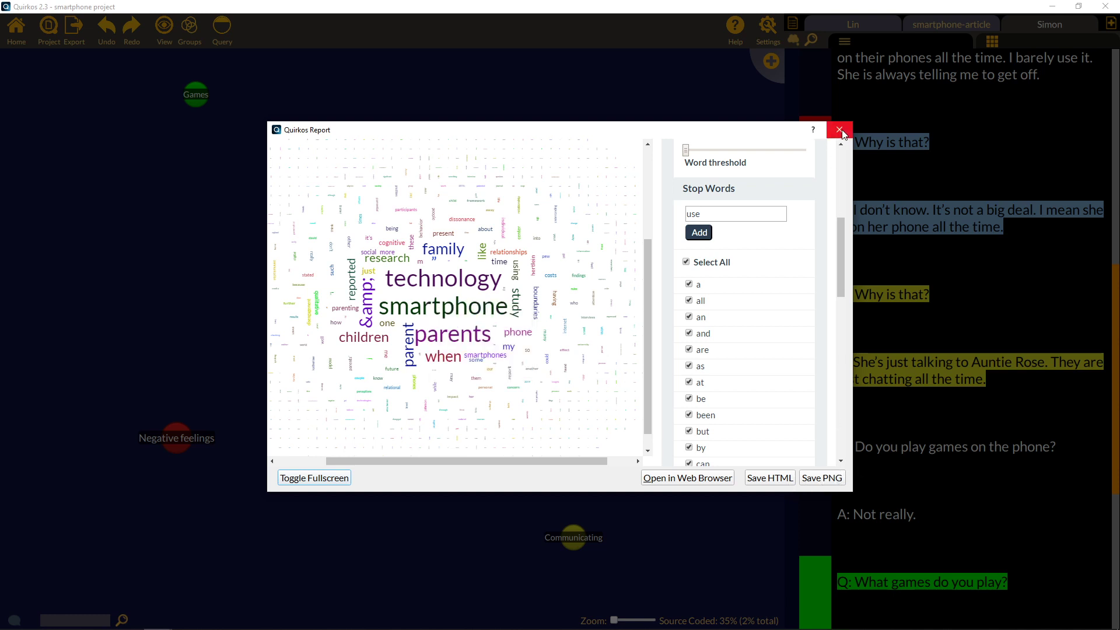
pyautogui.click(841, 133)
# Export the sources as a Word document saved as 'smartphone export'.
pyautogui.click(74, 31)
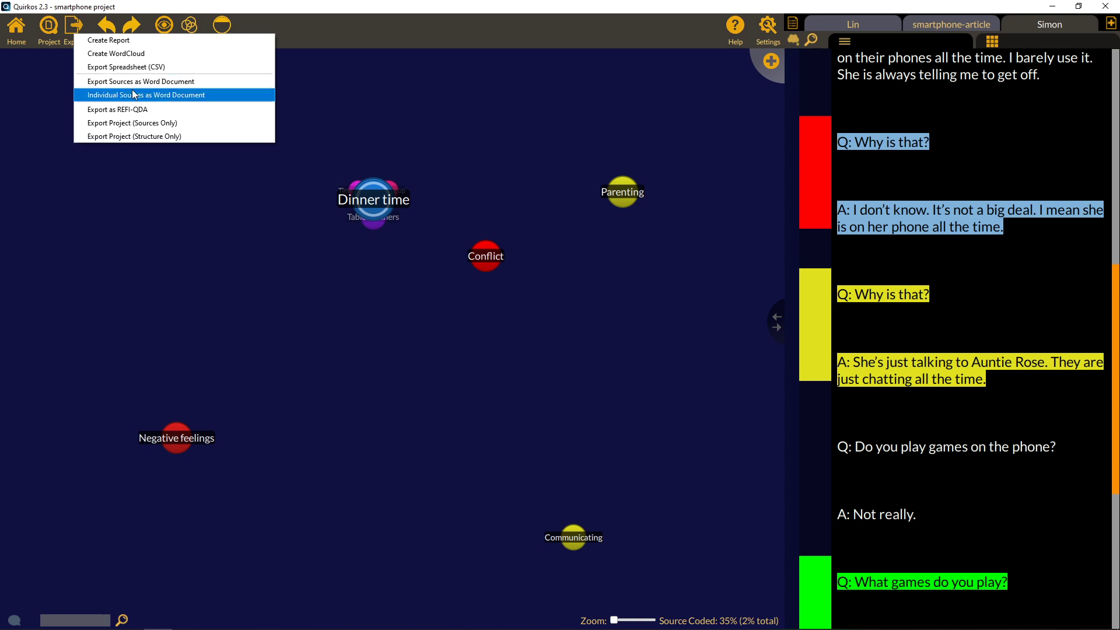
pyautogui.click(138, 81)
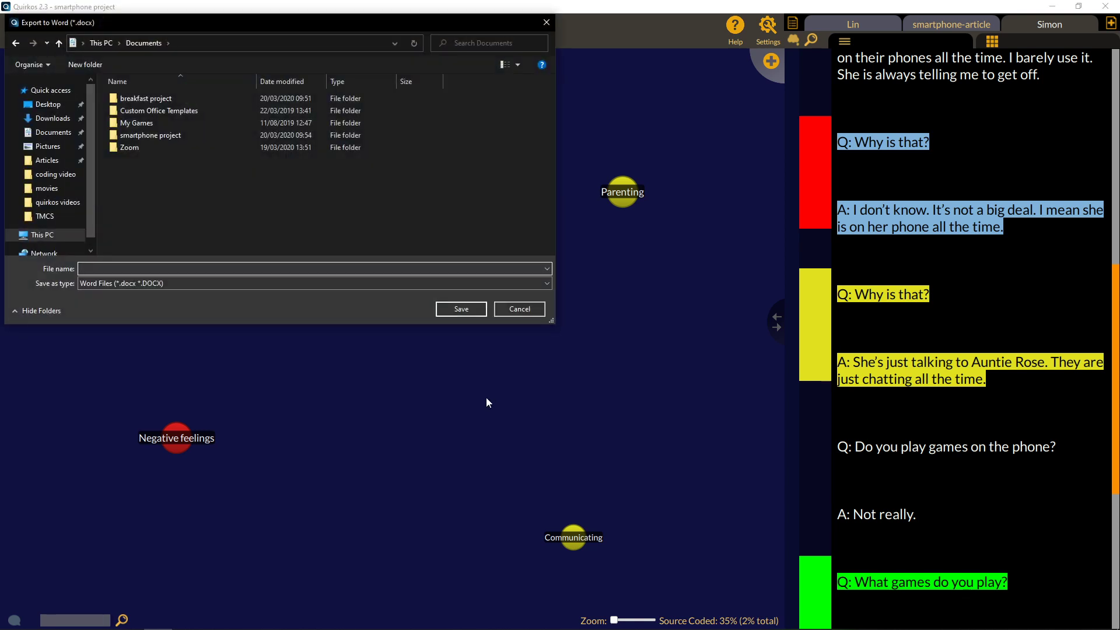
pyautogui.write('smartphone ex')
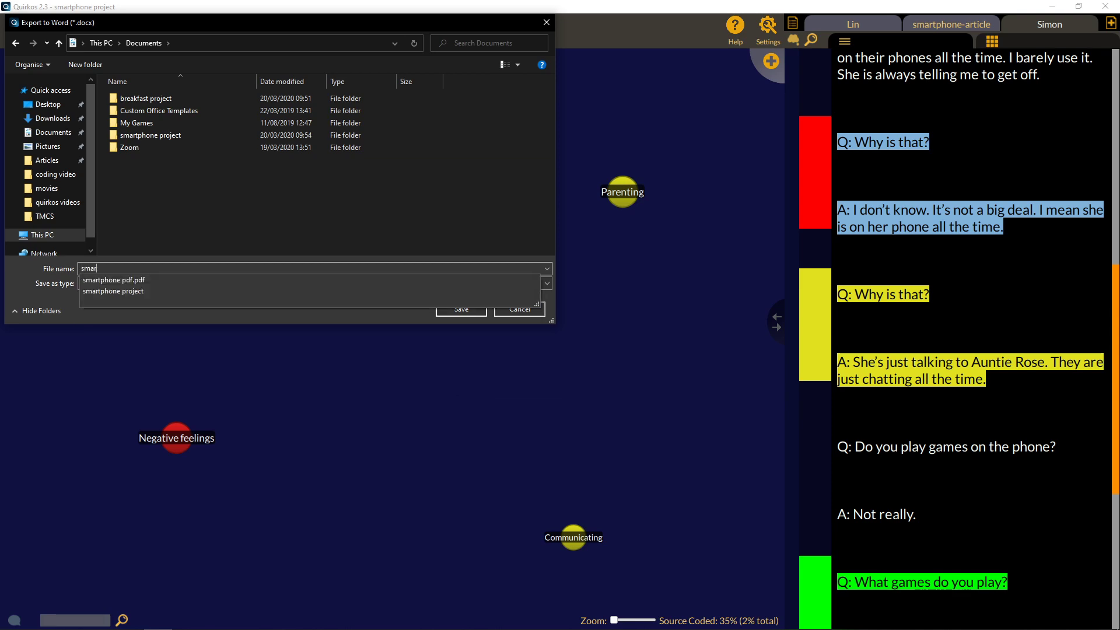
pyautogui.write('port')
pyautogui.press('Return')
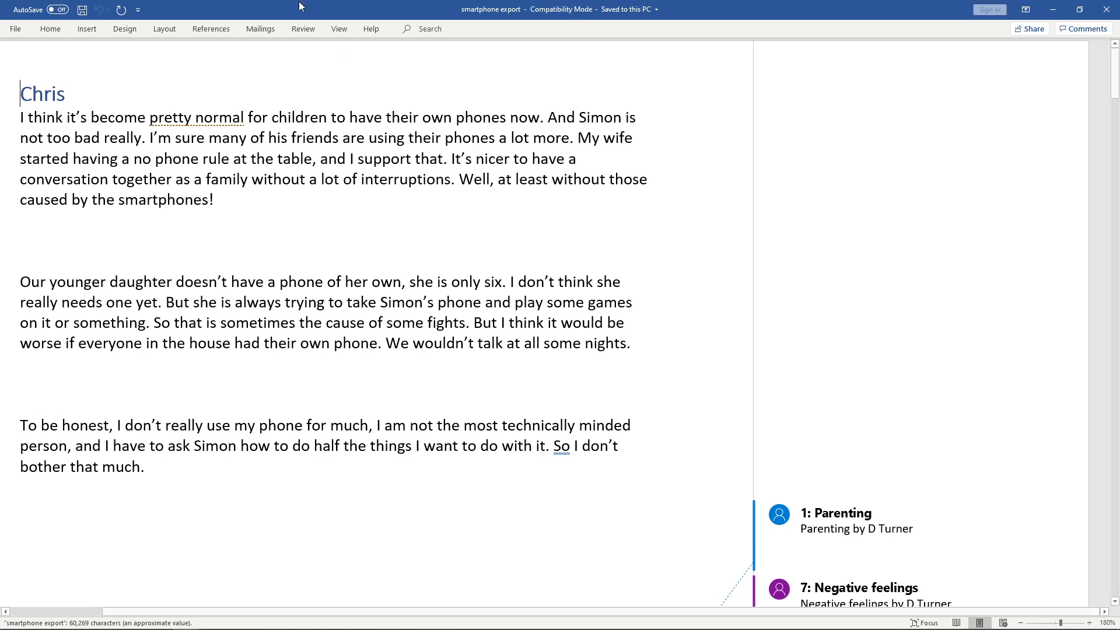
# Check Word's Review markup settings, keeping all markup showing.
pyautogui.click(341, 28)
pyautogui.click(296, 31)
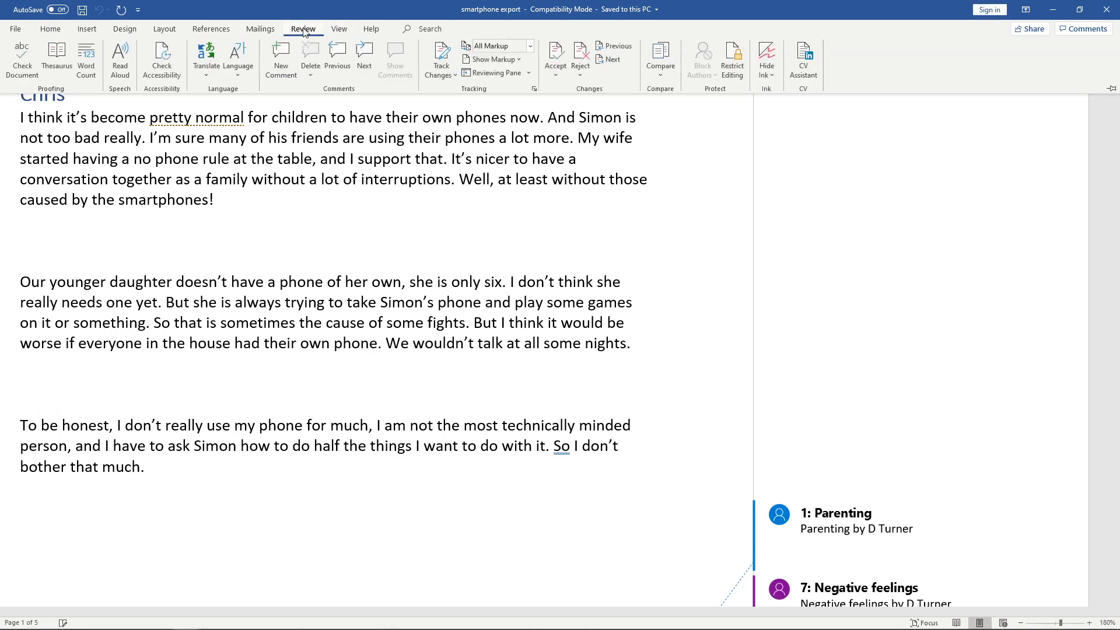
pyautogui.click(505, 60)
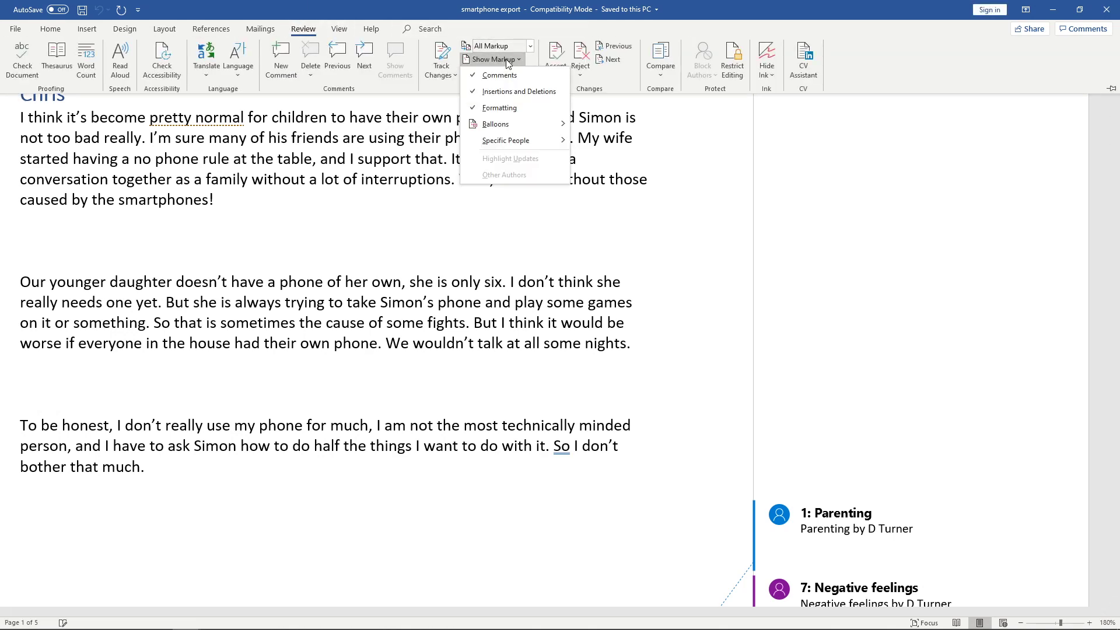
pyautogui.click(506, 60)
pyautogui.click(504, 47)
pyautogui.click(504, 47)
pyautogui.click(506, 48)
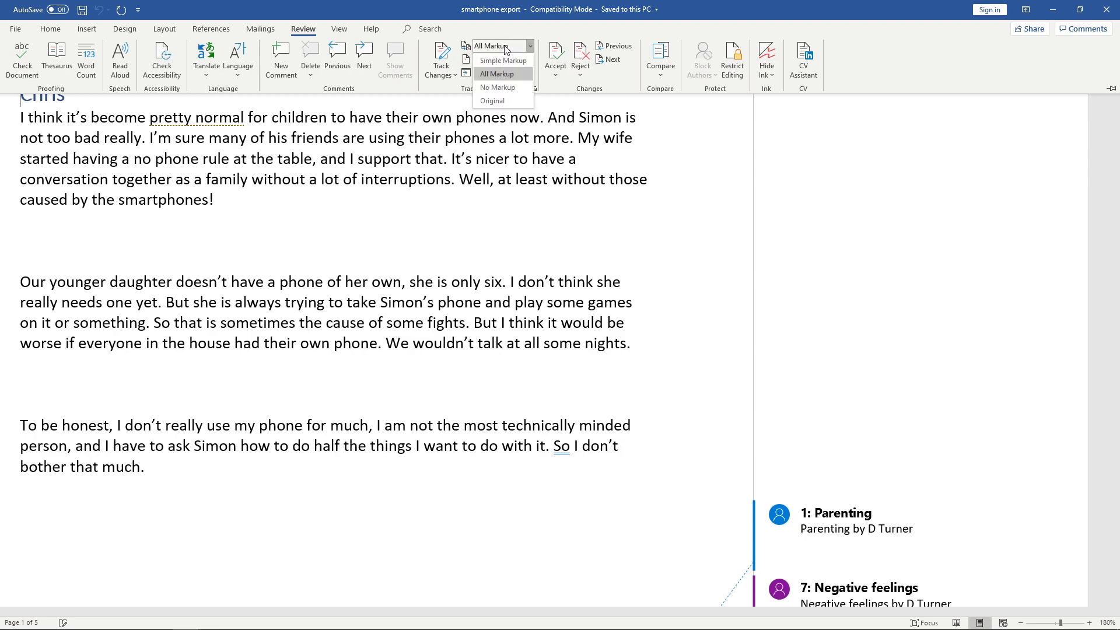
pyautogui.click(506, 48)
pyautogui.click(495, 236)
# Scroll through the export and open the Dinner time comment on Lin's passage.
pyautogui.scroll(-1, 494, 229)
pyautogui.scroll(-7, 495, 234)
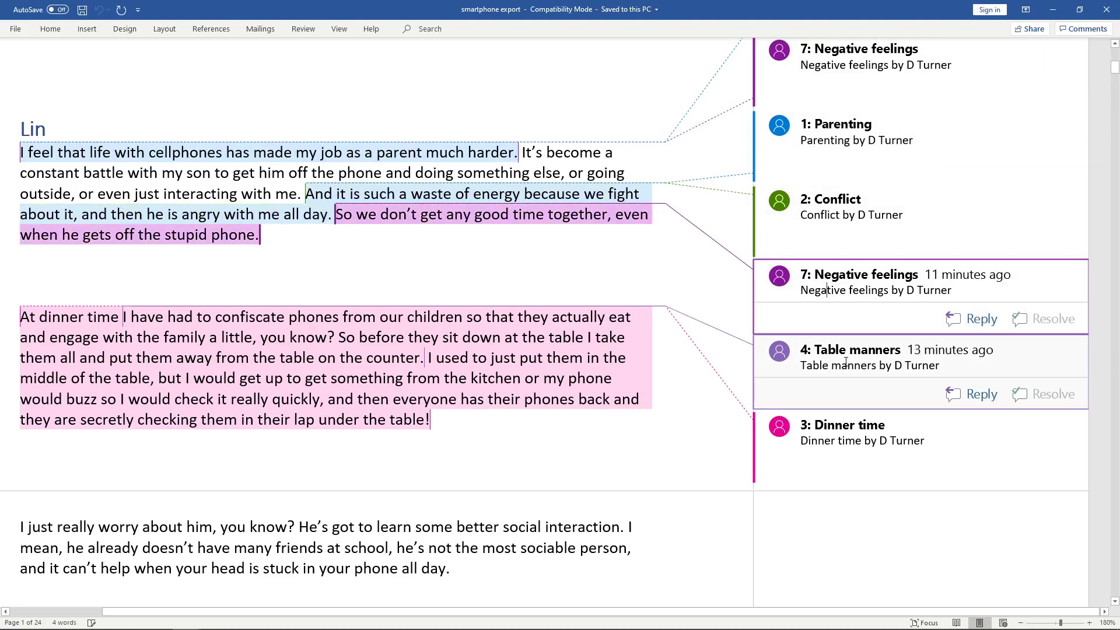
pyautogui.click(847, 435)
pyautogui.scroll(-3, 609, 347)
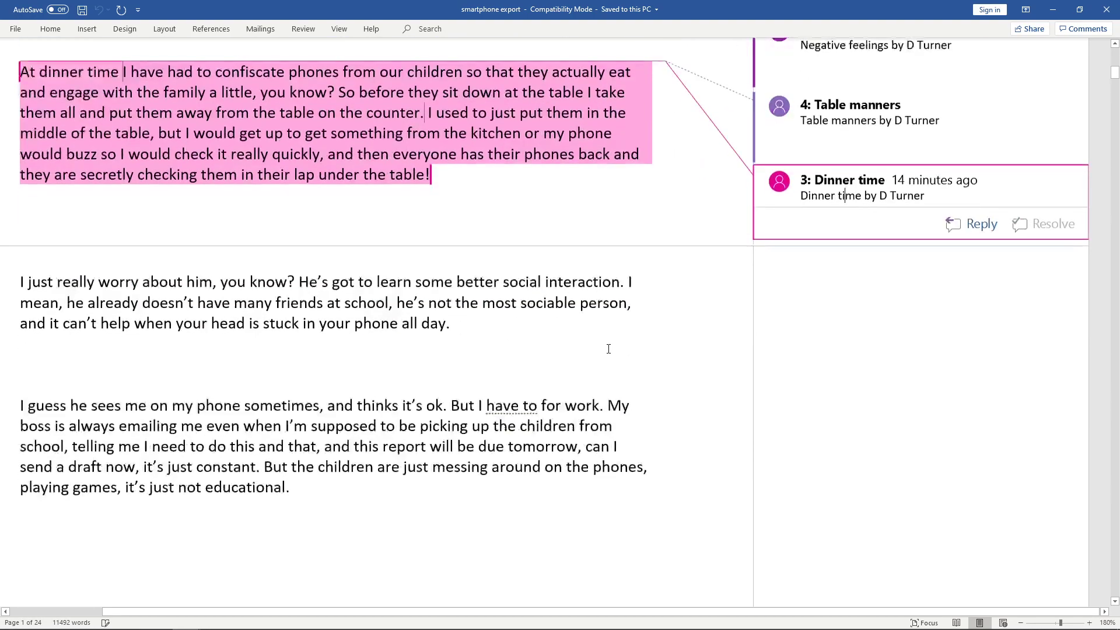
pyautogui.scroll(3, 611, 348)
pyautogui.scroll(3, 612, 347)
pyautogui.scroll(-10, 615, 347)
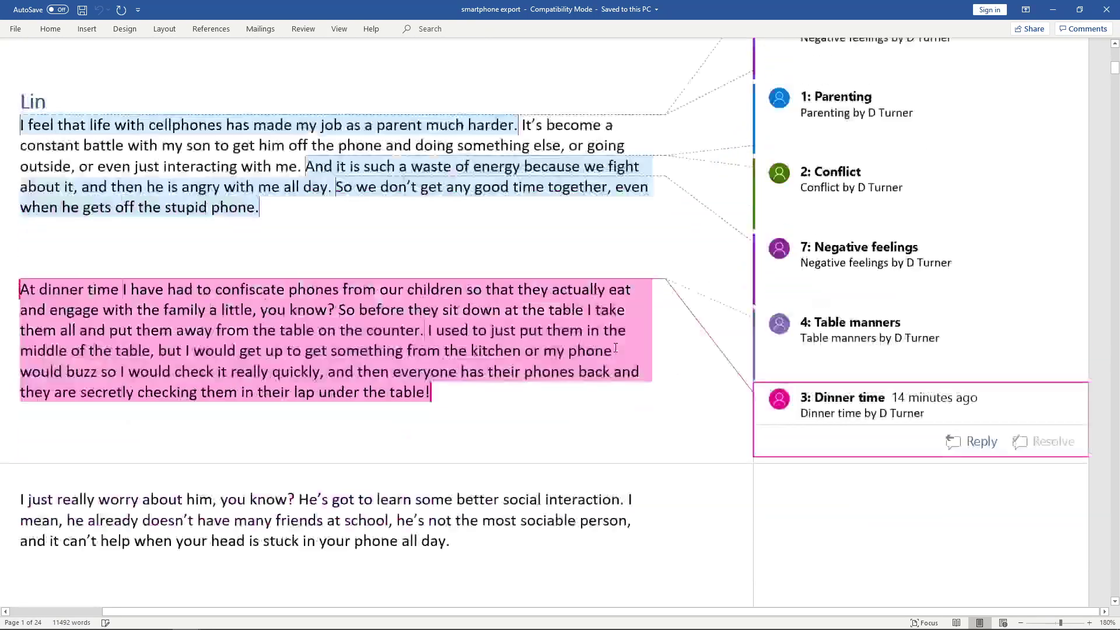
pyautogui.scroll(-10, 619, 344)
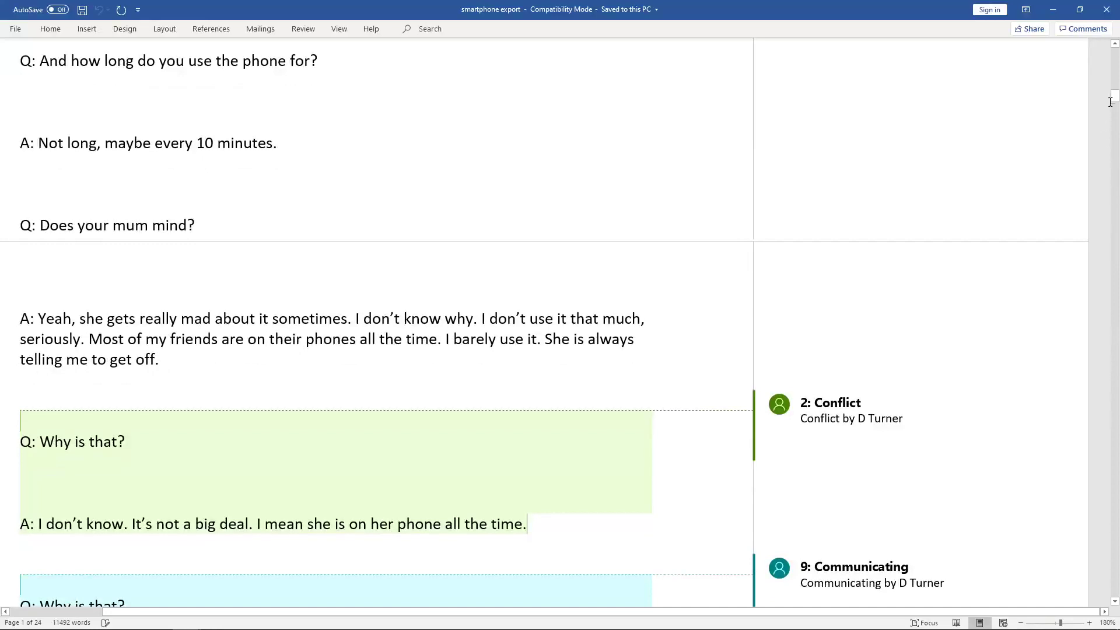
pyautogui.scroll(-3, 328, 296)
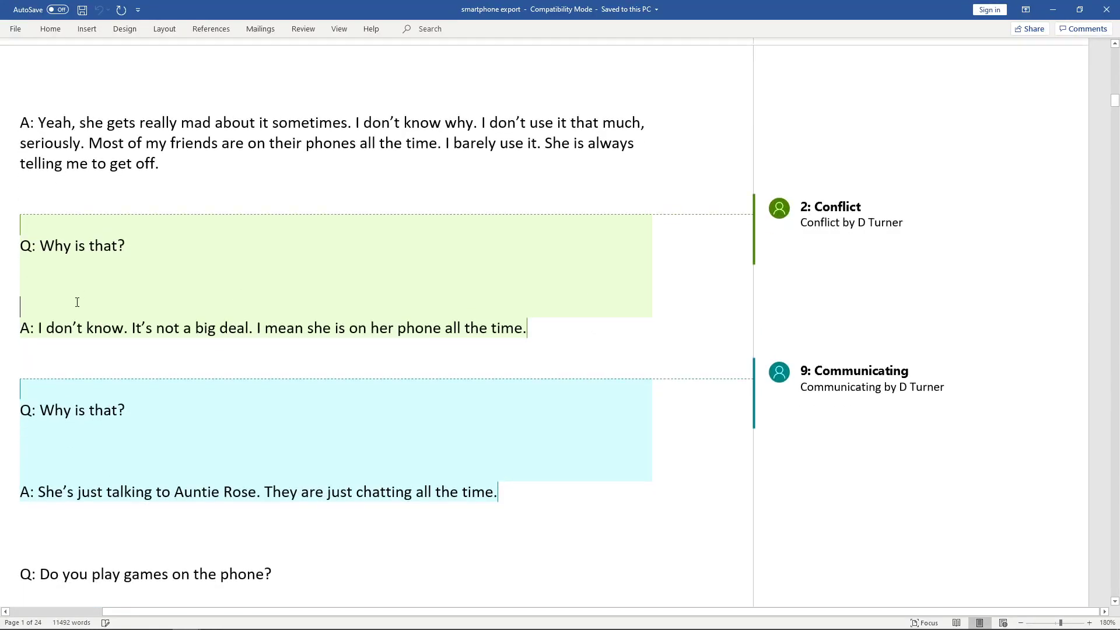
# Open and select the Conflict comment on Simon's answer.
pyautogui.click(808, 222)
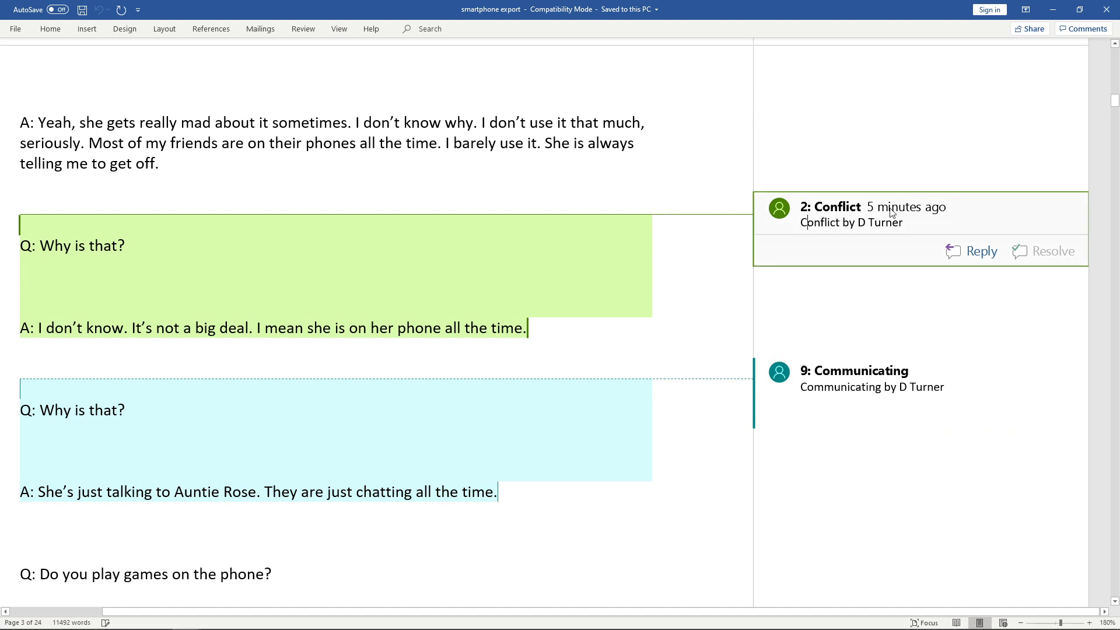
pyautogui.hotkey('ctrl', 'a')
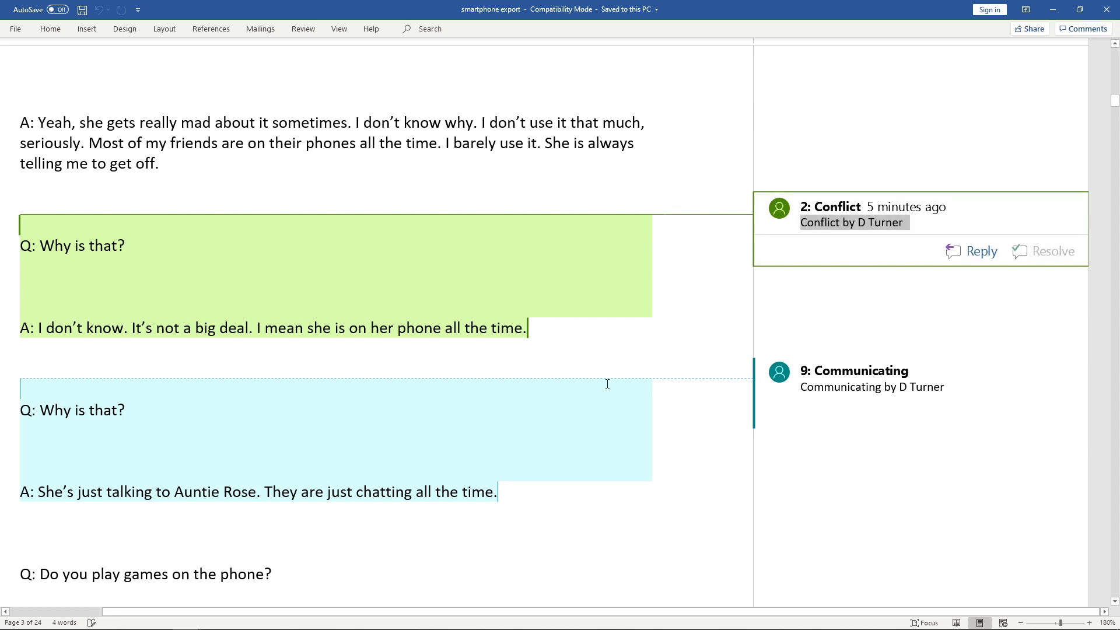
pyautogui.scroll(3, 608, 382)
pyautogui.scroll(10, 608, 382)
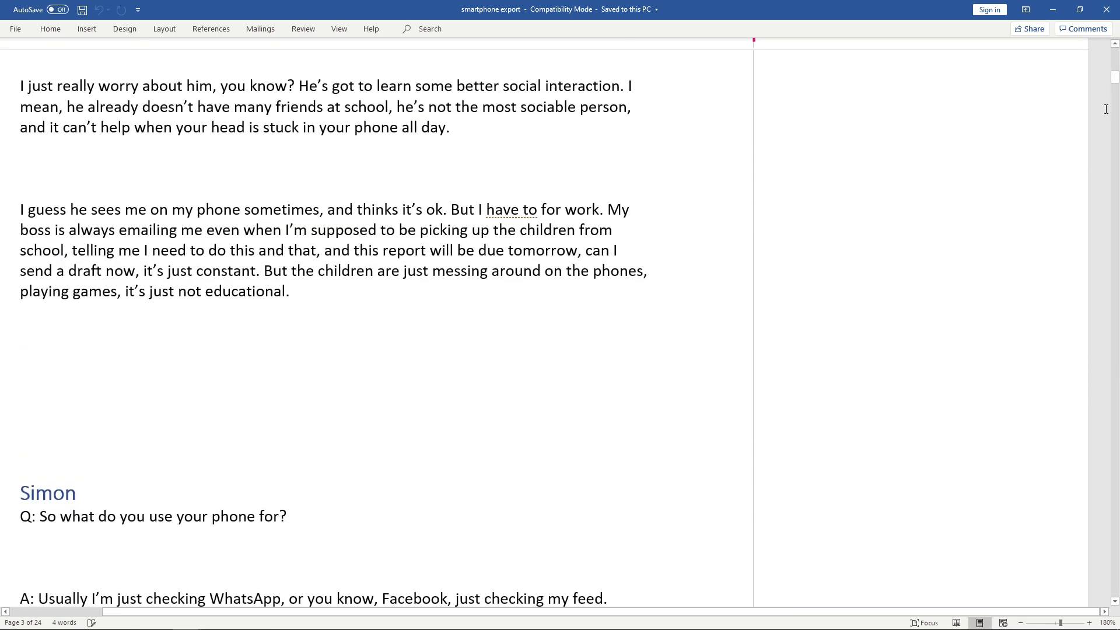
pyautogui.scroll(10, 1114, 85)
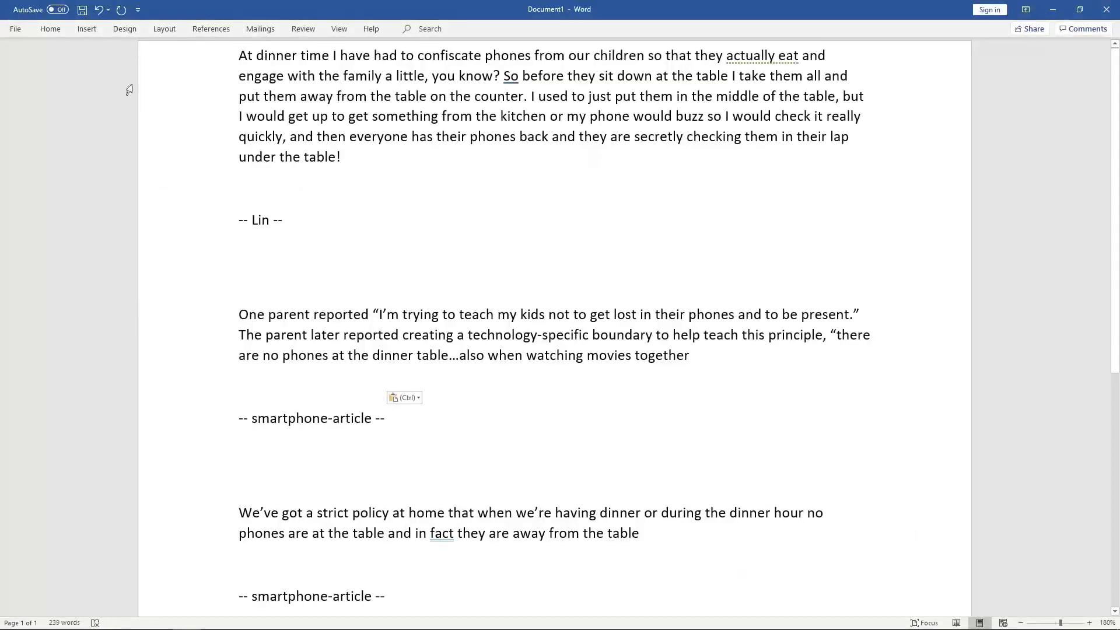
# Close Document1 without saving and return to Quirkos's export options.
pyautogui.click(1106, 9)
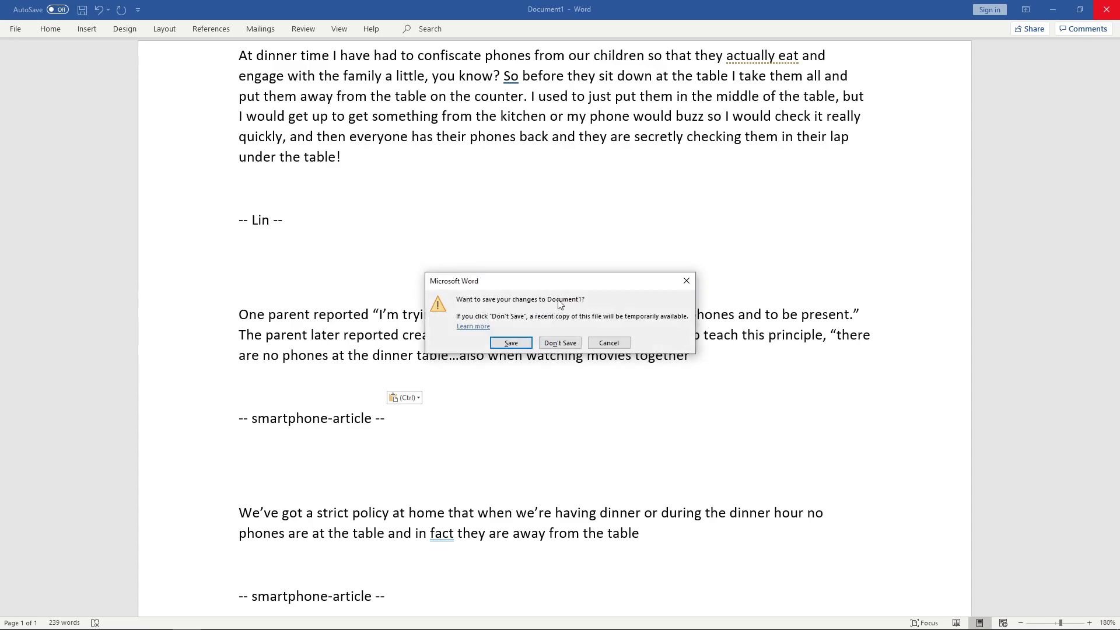
pyautogui.click(558, 345)
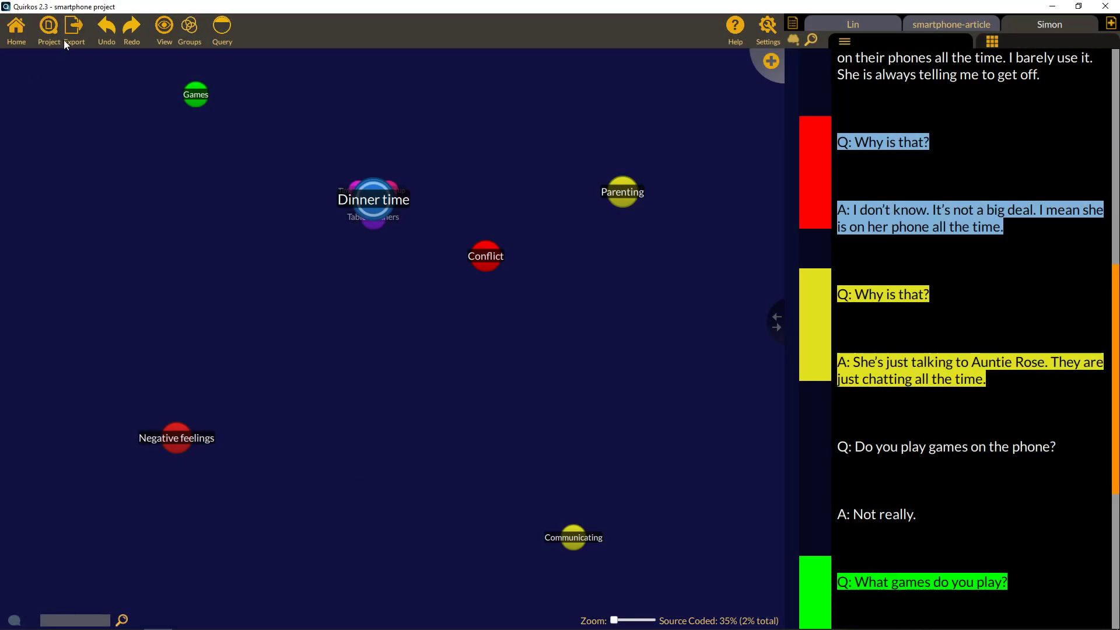
pyautogui.click(76, 45)
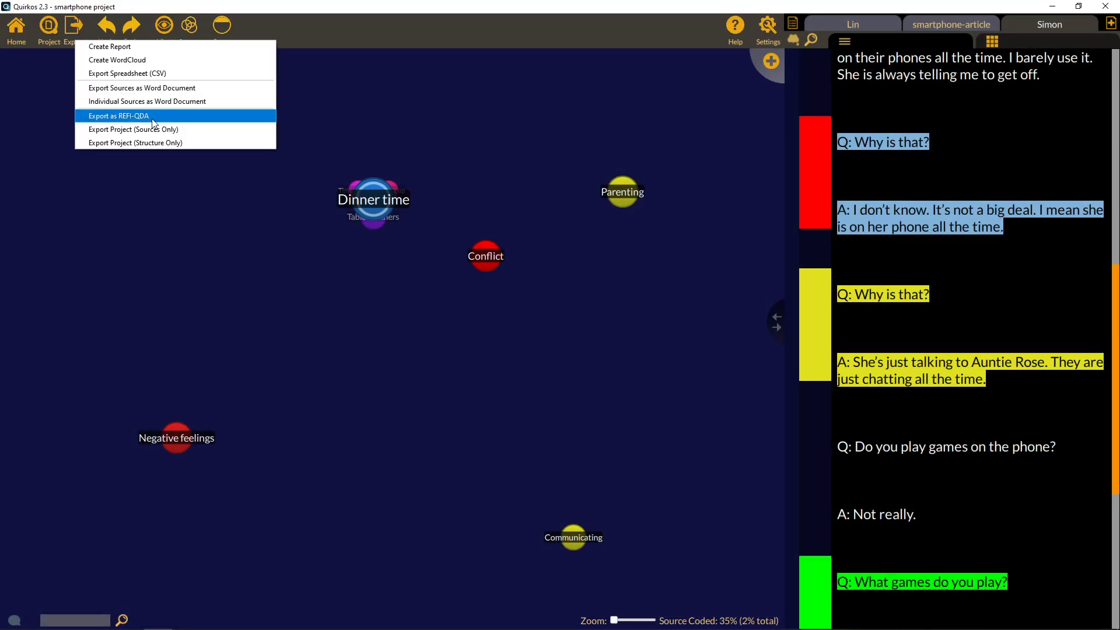
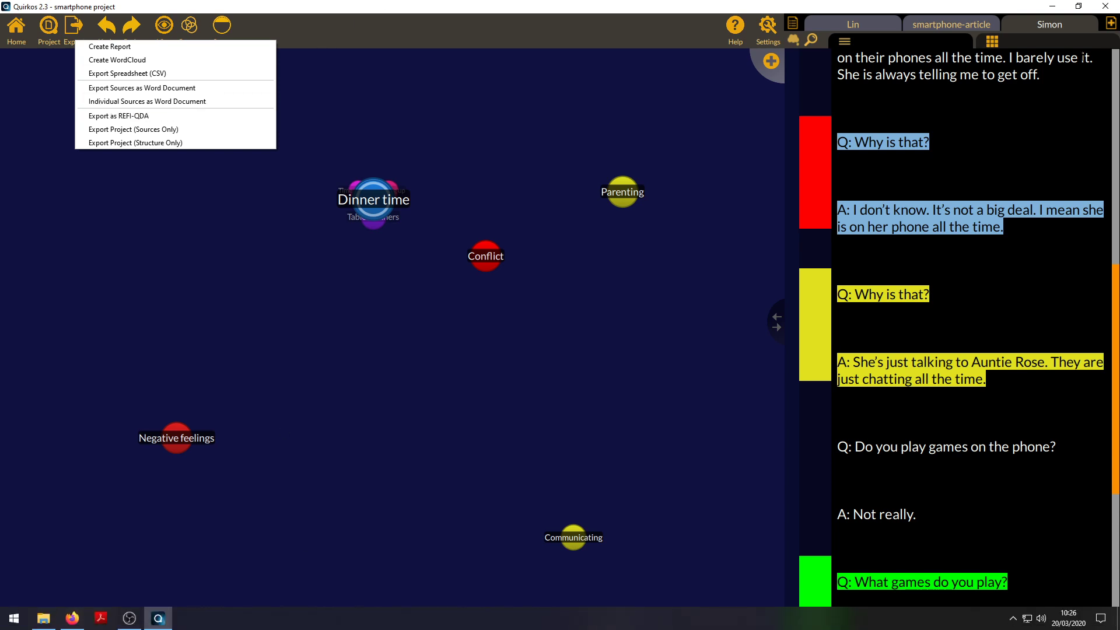
# Close Quirkos's export options without exporting and bring up the cloud Projects list in Firefox.
pyautogui.click(1054, 134)
pyautogui.click(1052, 5)
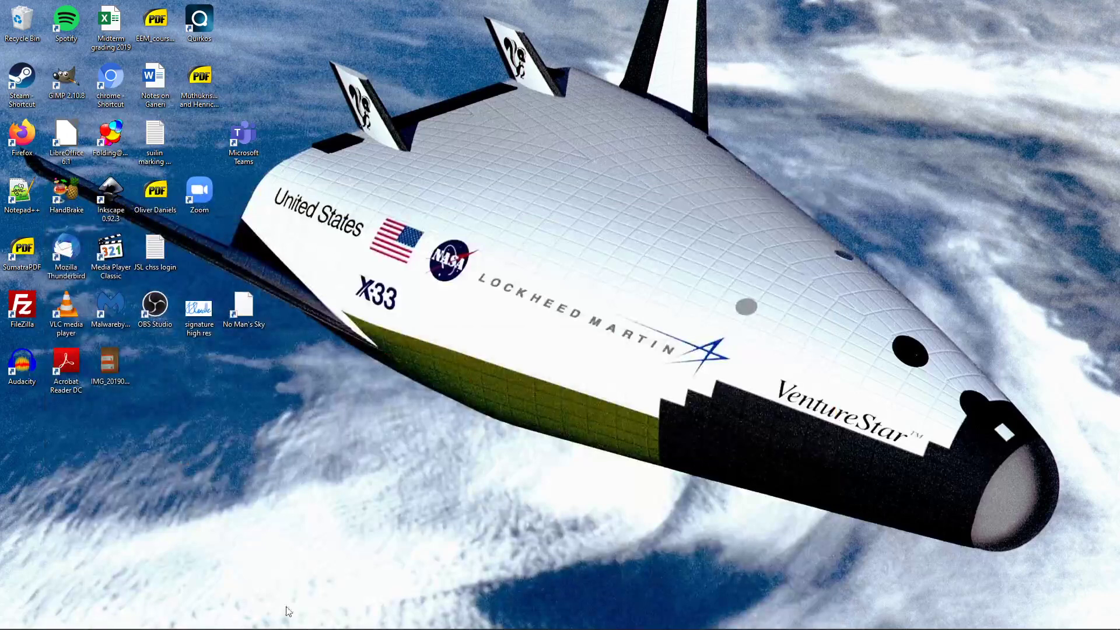
pyautogui.click(72, 617)
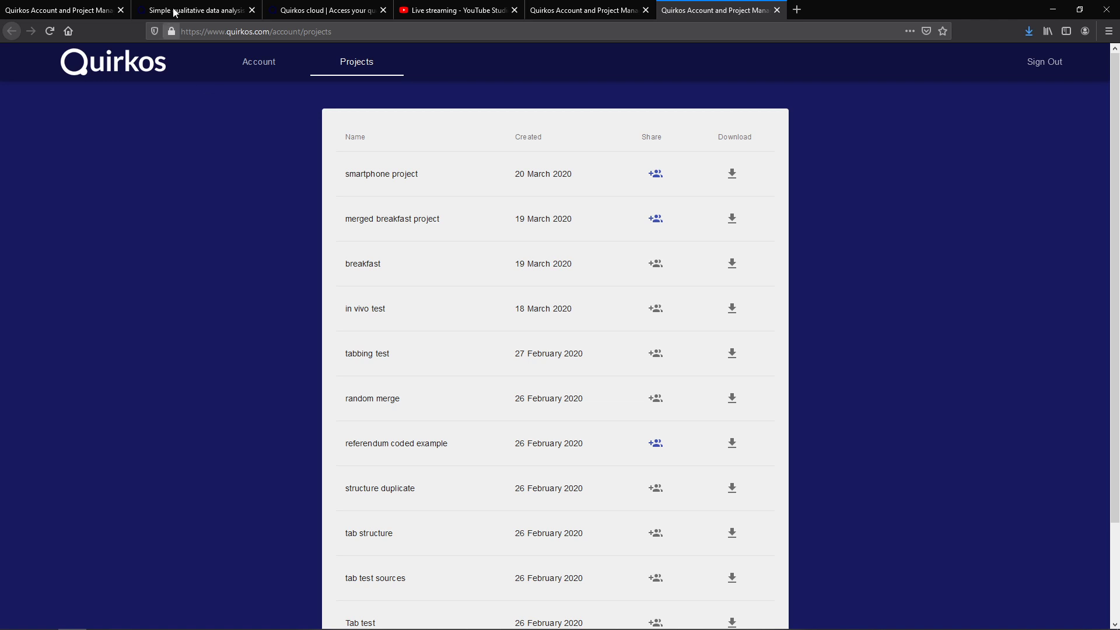
pyautogui.click(260, 64)
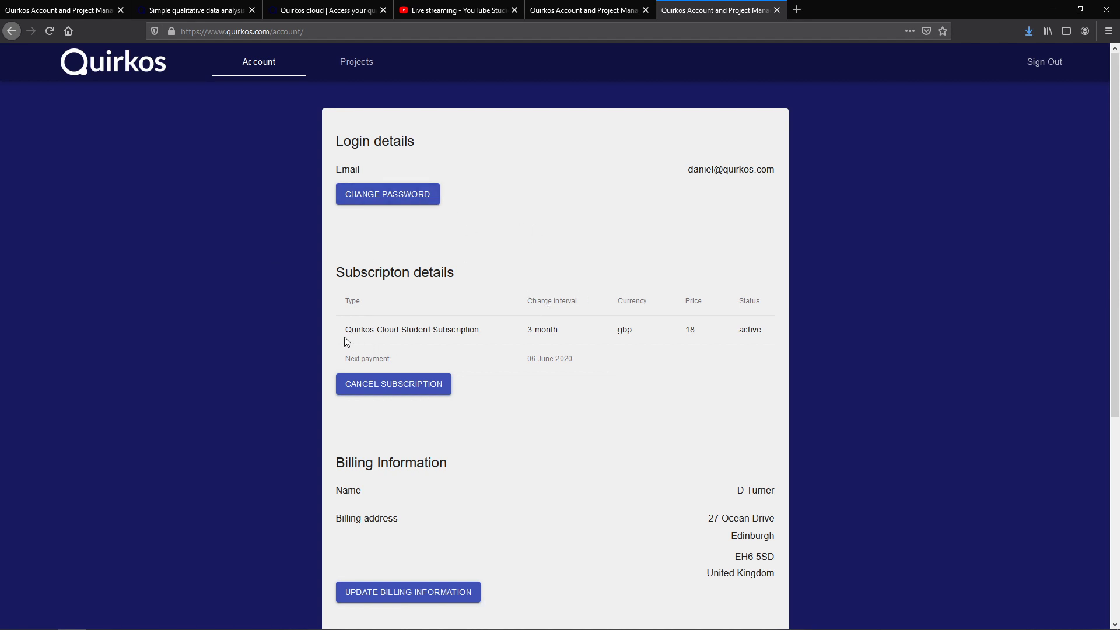
pyautogui.scroll(-5, 597, 373)
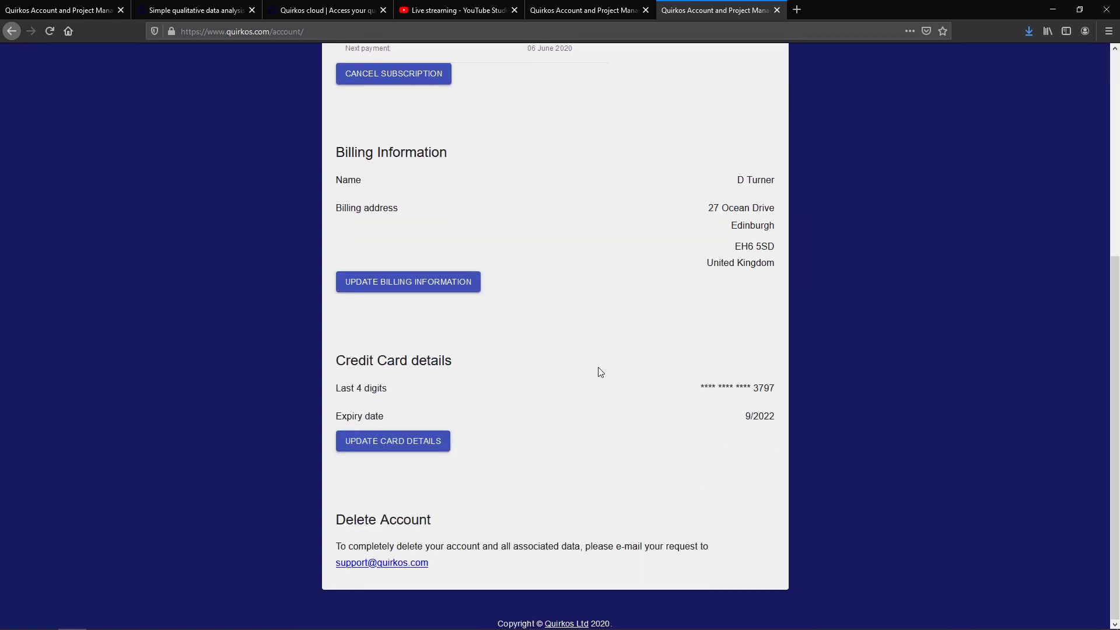
pyautogui.scroll(5, 600, 371)
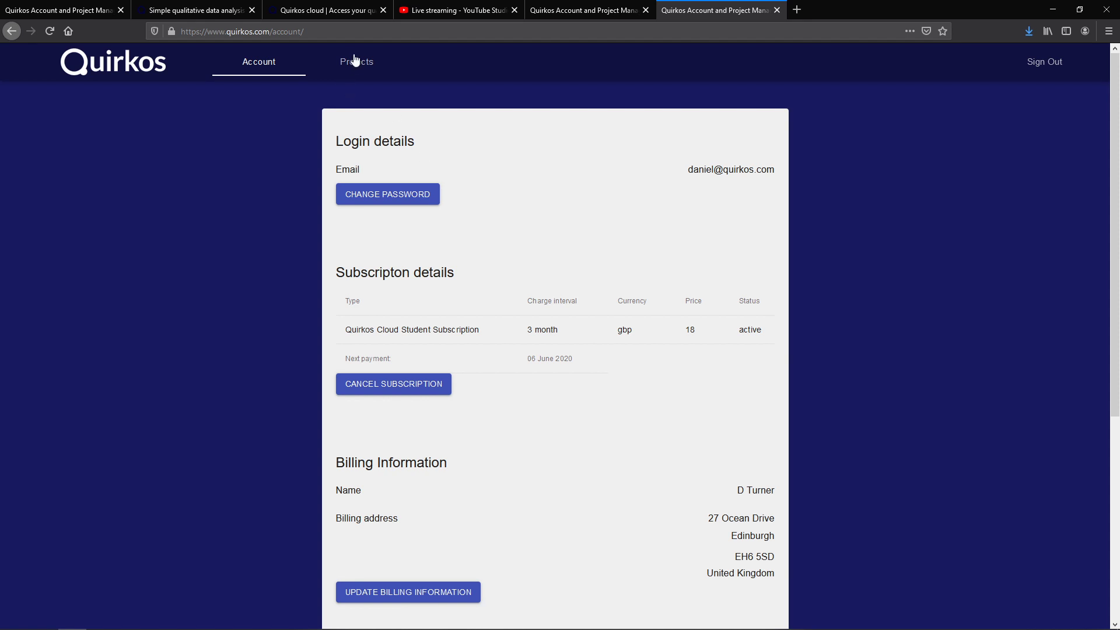
pyautogui.click(355, 60)
pyautogui.scroll(-2, 757, 386)
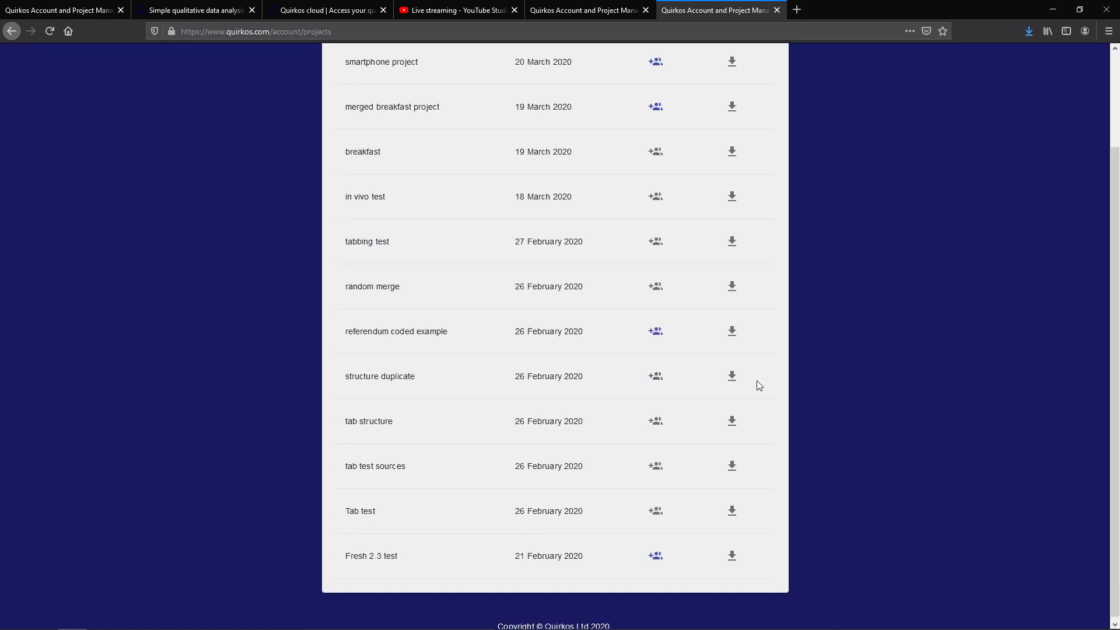
pyautogui.scroll(2, 759, 386)
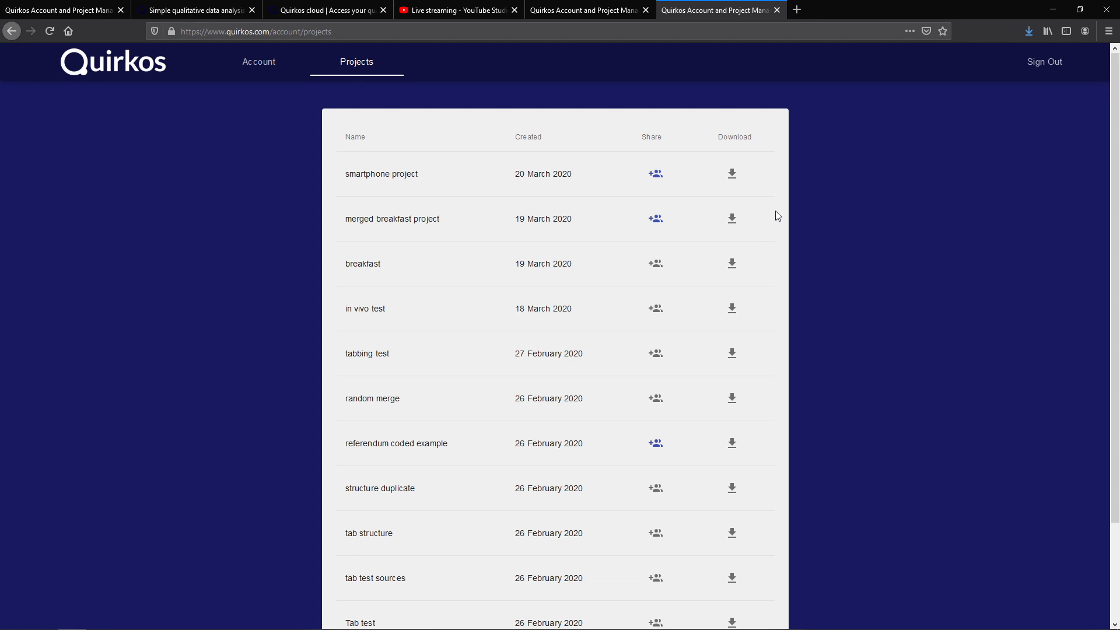
# Download 'smartphone project.qrk' from the cloud portal and switch to the Quirkos Cloud information page.
pyautogui.click(736, 185)
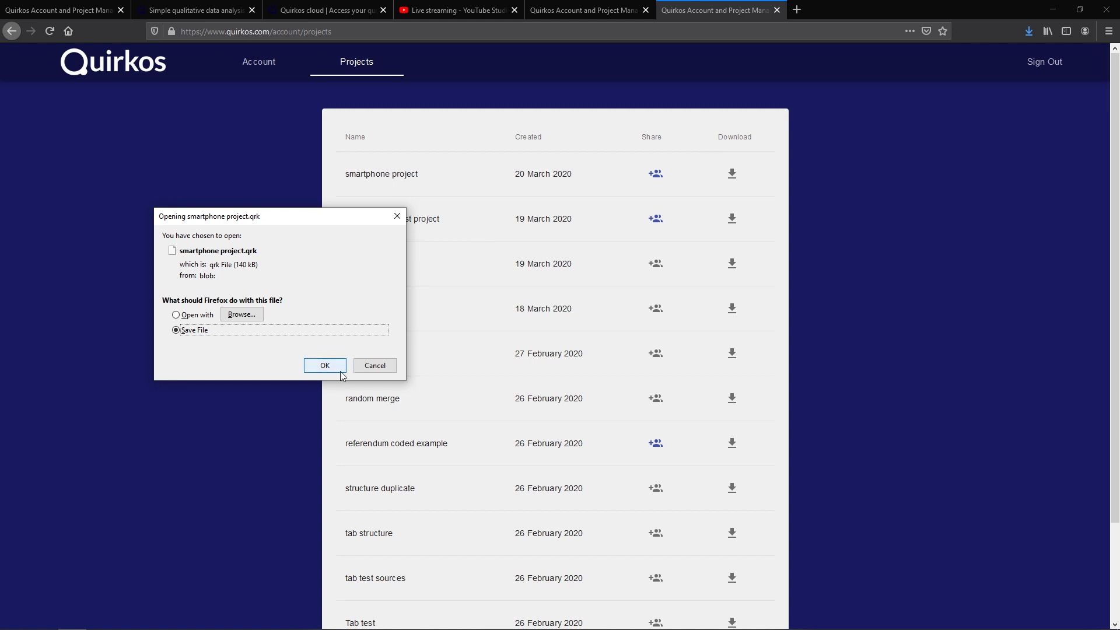
pyautogui.click(375, 365)
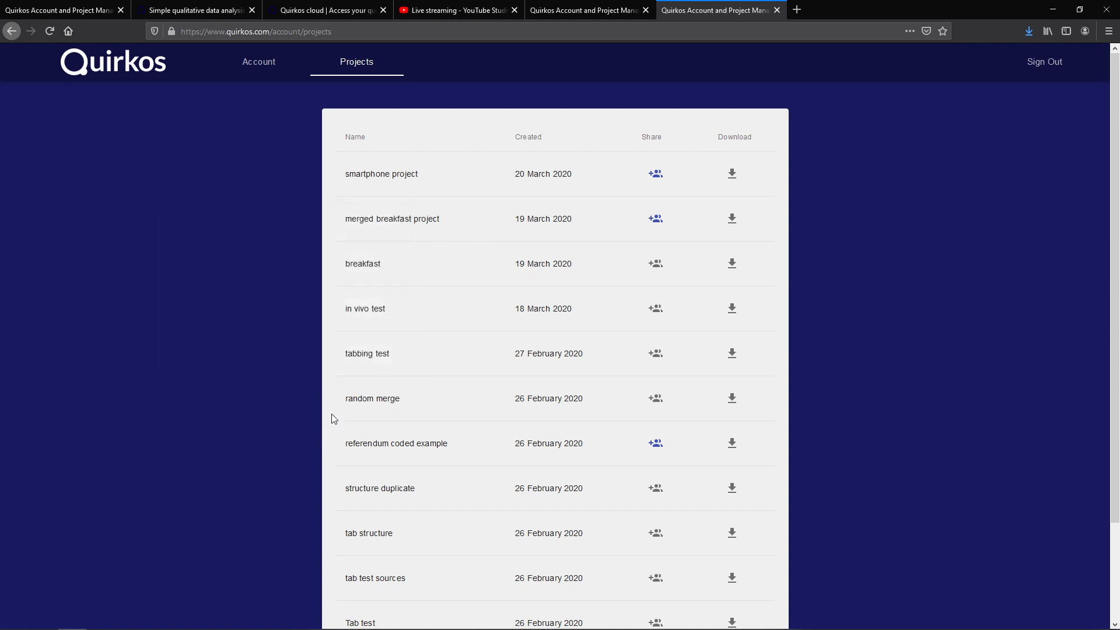
pyautogui.click(342, 8)
# Review the Quirkos Cloud pricing table and highlight 'Try Quirkos Cloud for free for 14 days'.
pyautogui.scroll(2, 499, 431)
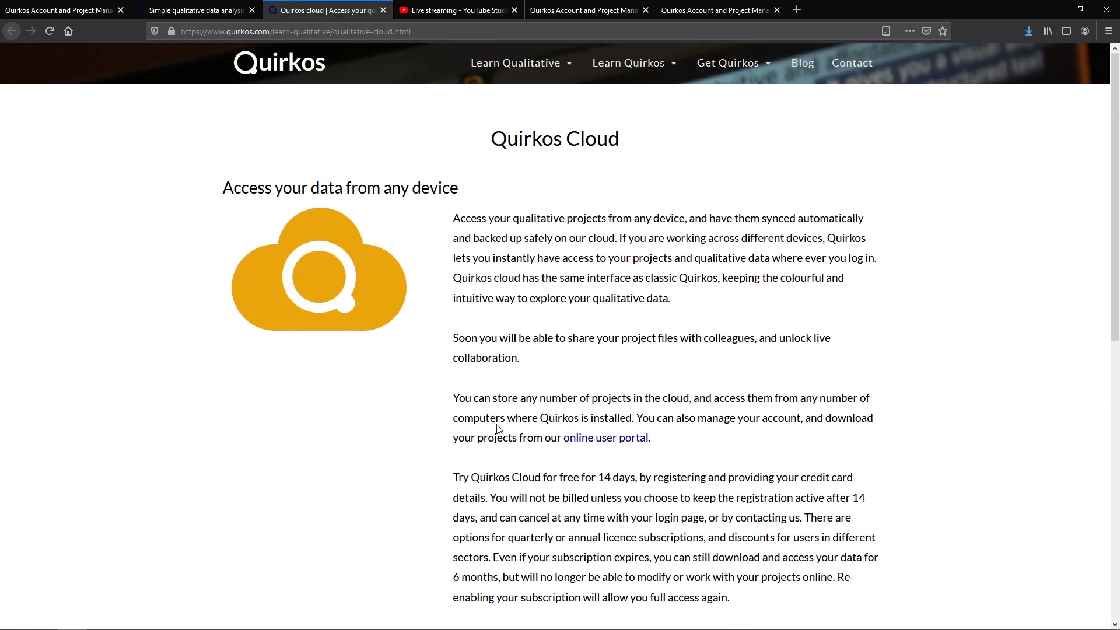
pyautogui.scroll(-5, 500, 421)
pyautogui.scroll(-4, 500, 421)
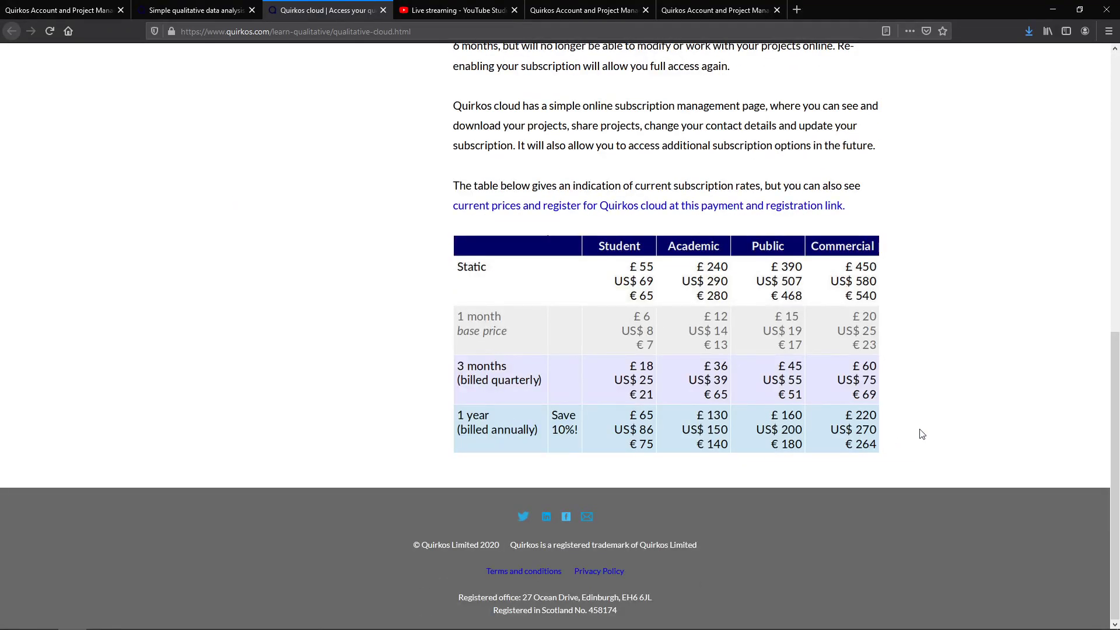
pyautogui.scroll(3, 926, 434)
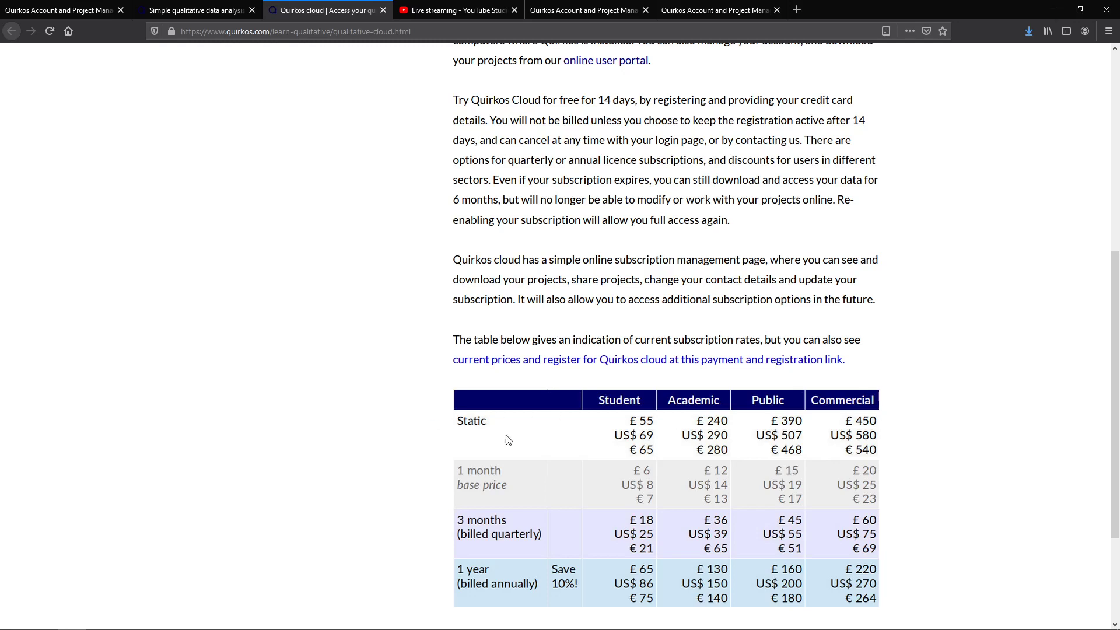
pyautogui.scroll(4, 648, 437)
pyautogui.scroll(3, 649, 436)
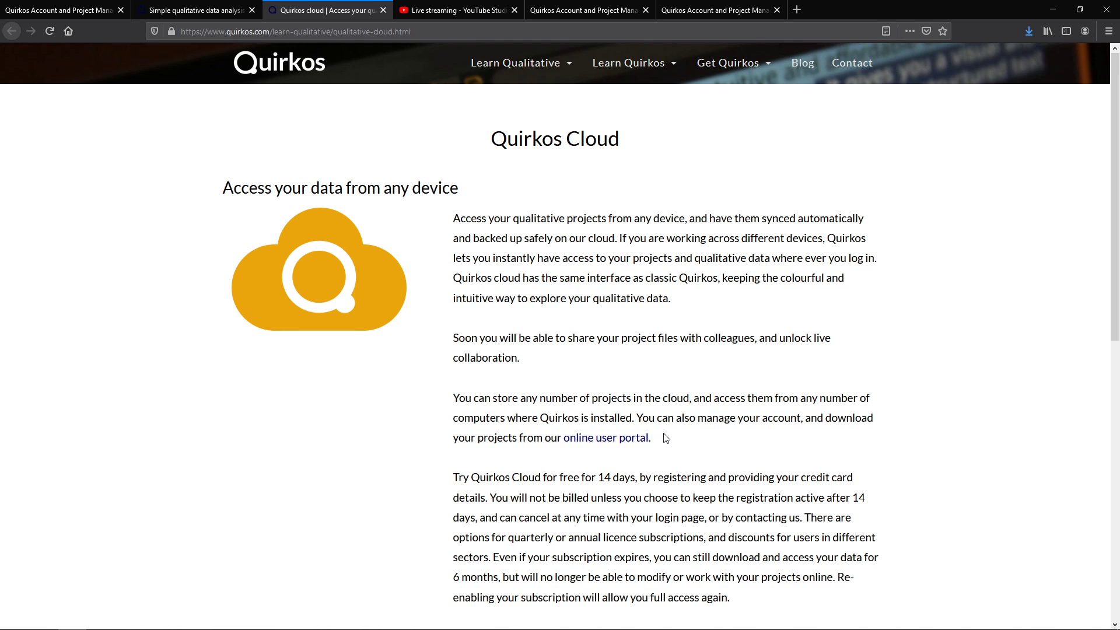
pyautogui.scroll(-2, 664, 439)
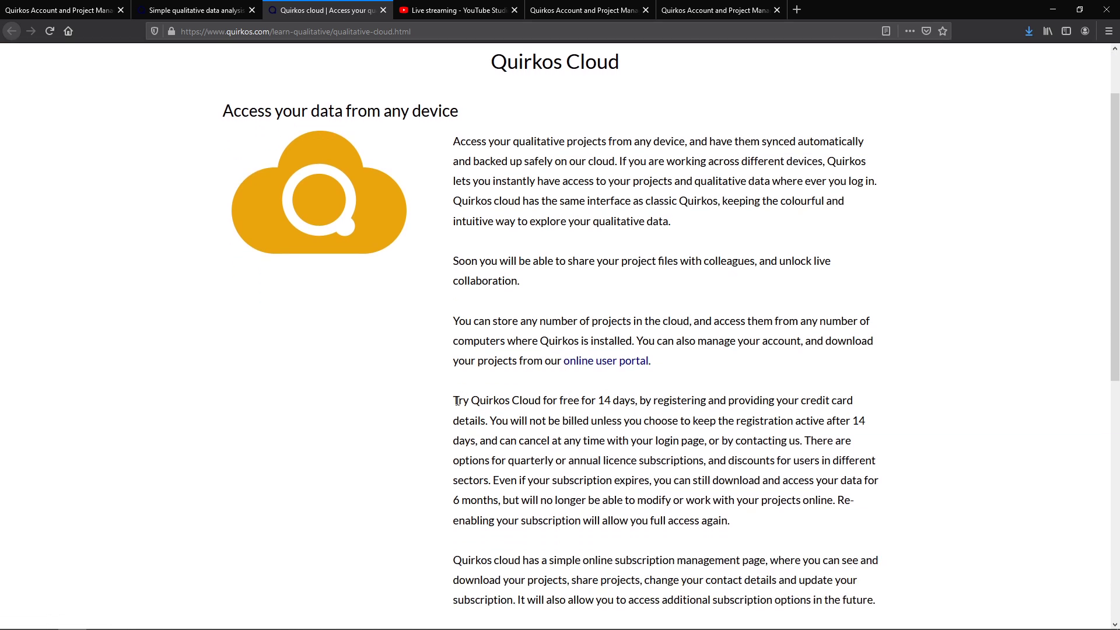
pyautogui.moveTo(453, 400); pyautogui.dragTo(634, 400)
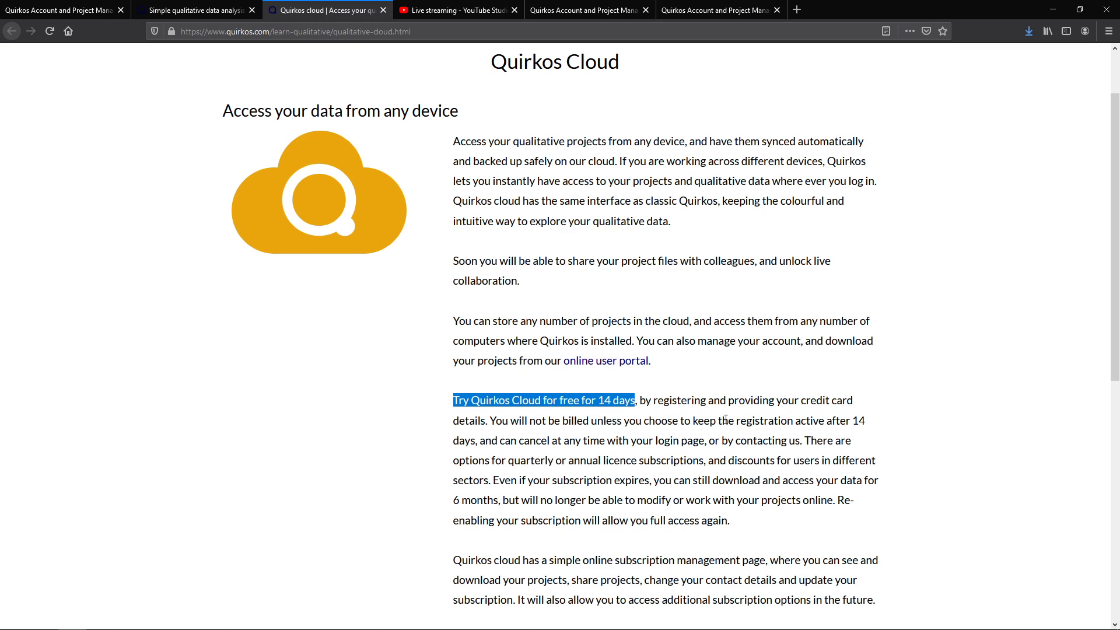
# Snap Quirkos to the left half beside a narrowed browser showing the YouTube live-stream page.
pyautogui.click(1080, 9)
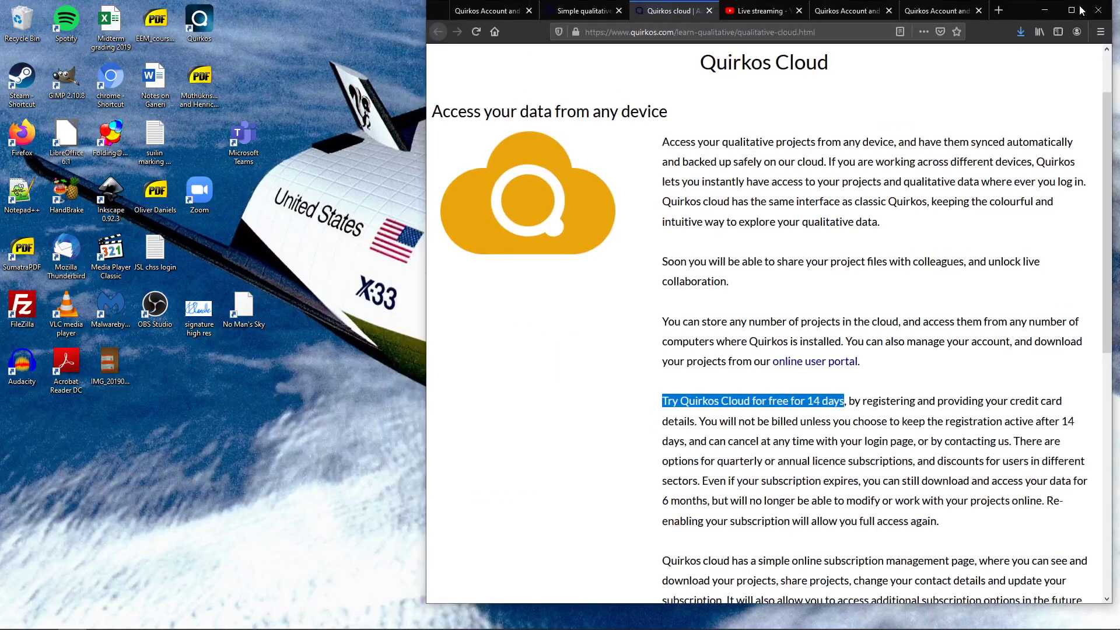
pyautogui.click(158, 619)
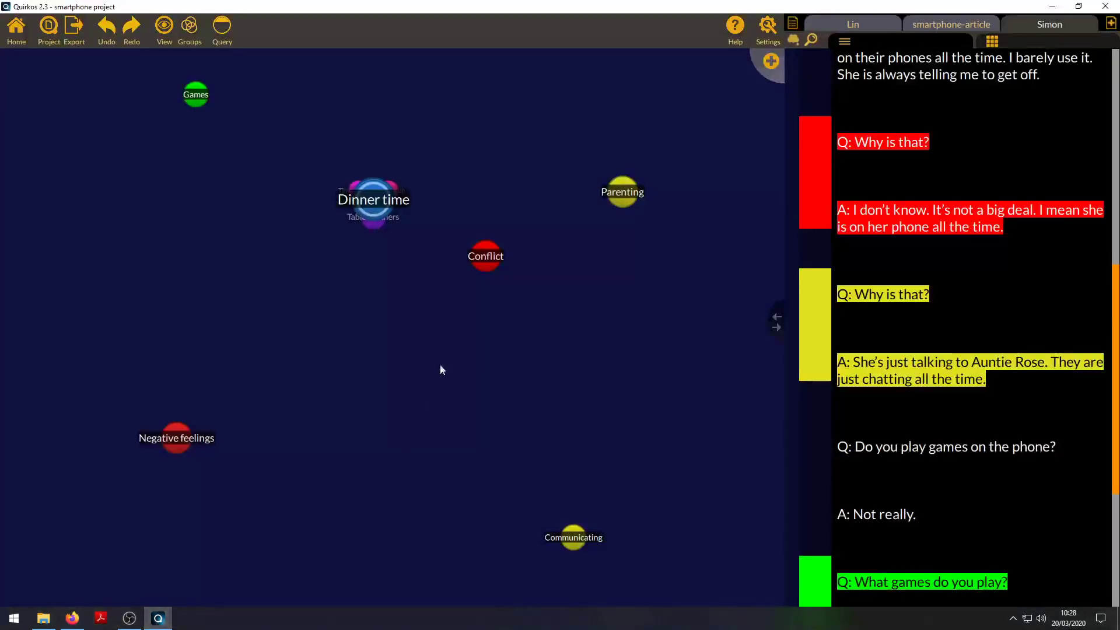
pyautogui.press('super+Left')
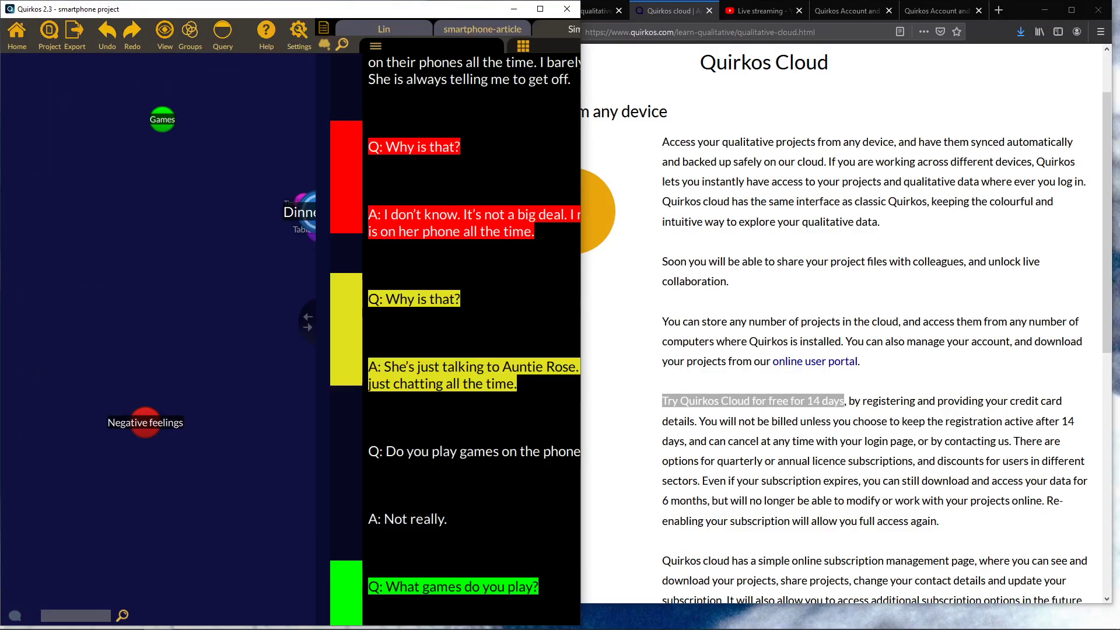
pyautogui.click(782, 257)
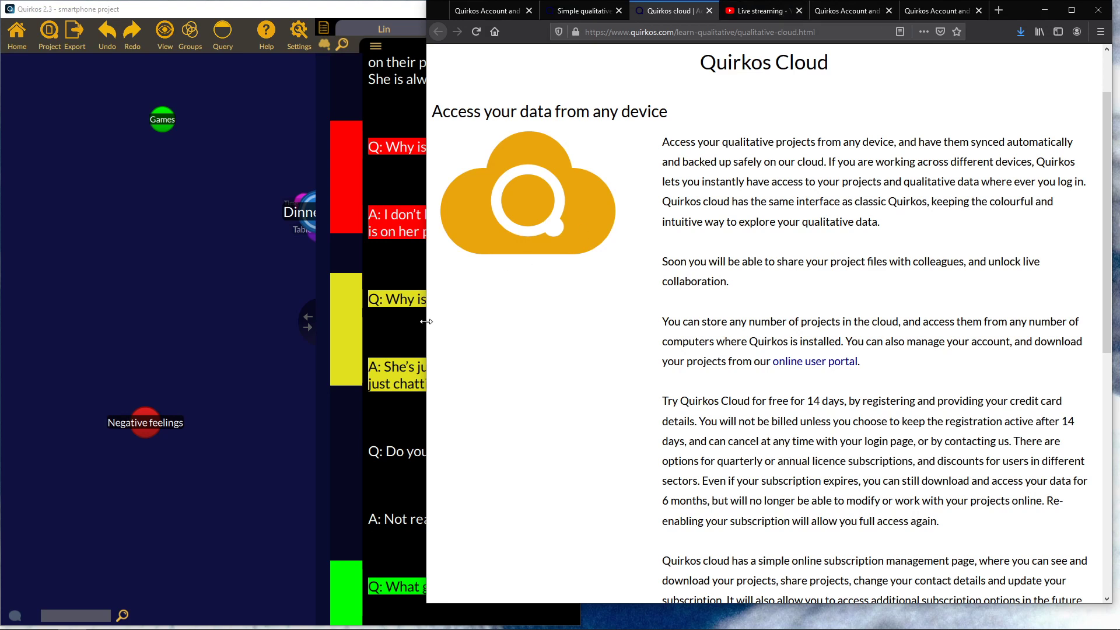
pyautogui.moveTo(428, 326); pyautogui.dragTo(580, 329)
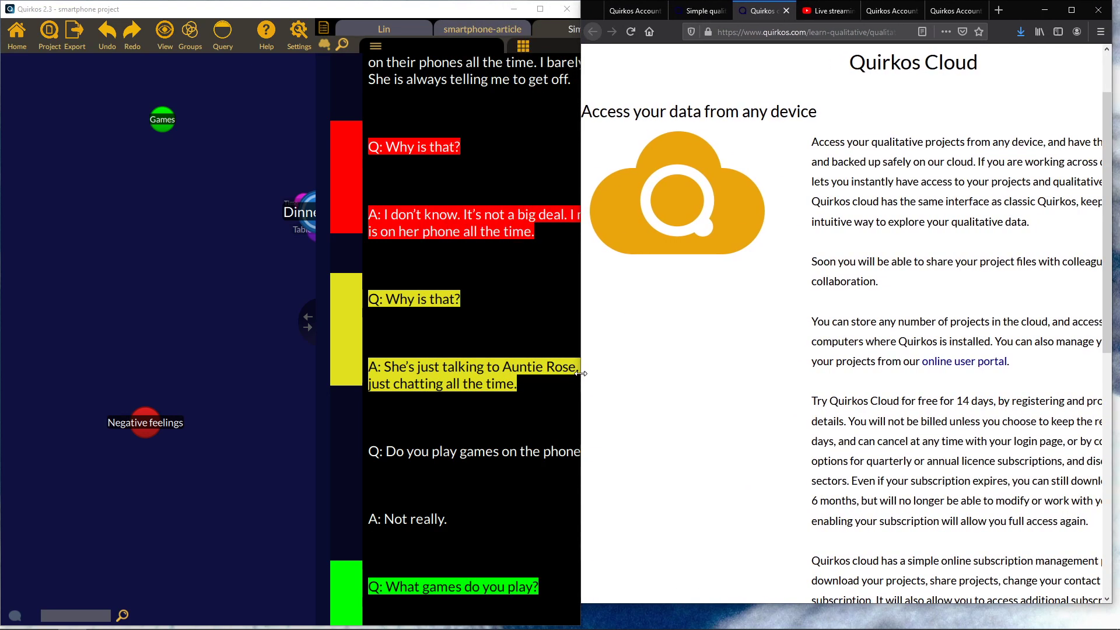
pyautogui.click(828, 11)
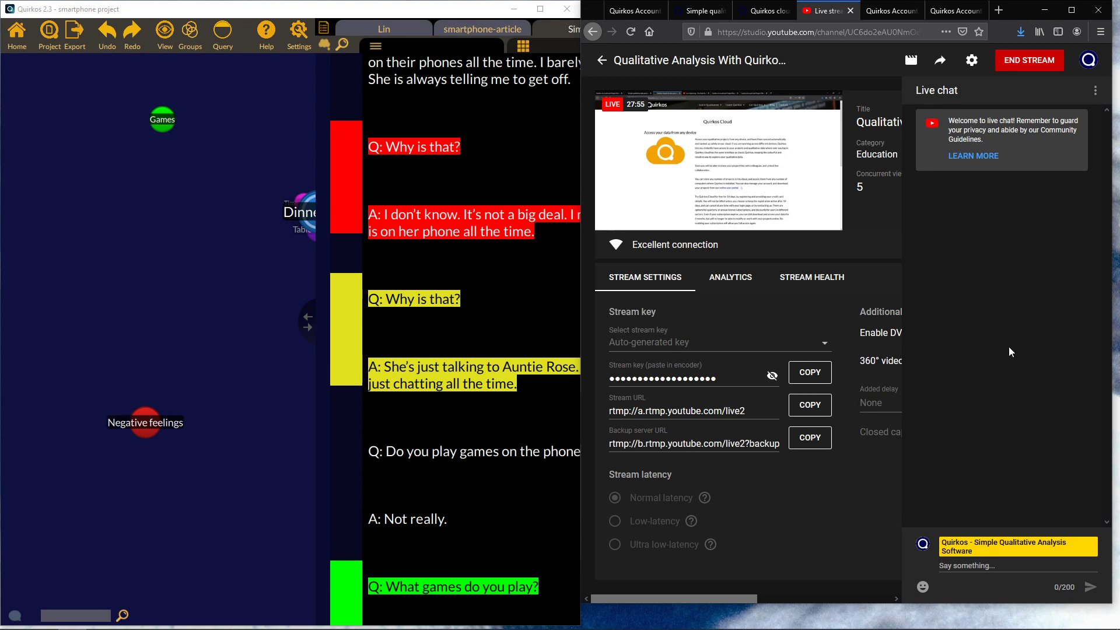
# Post 'Any question?' in the YouTube live stream chat.
pyautogui.click(1003, 566)
pyautogui.write('Any question?')
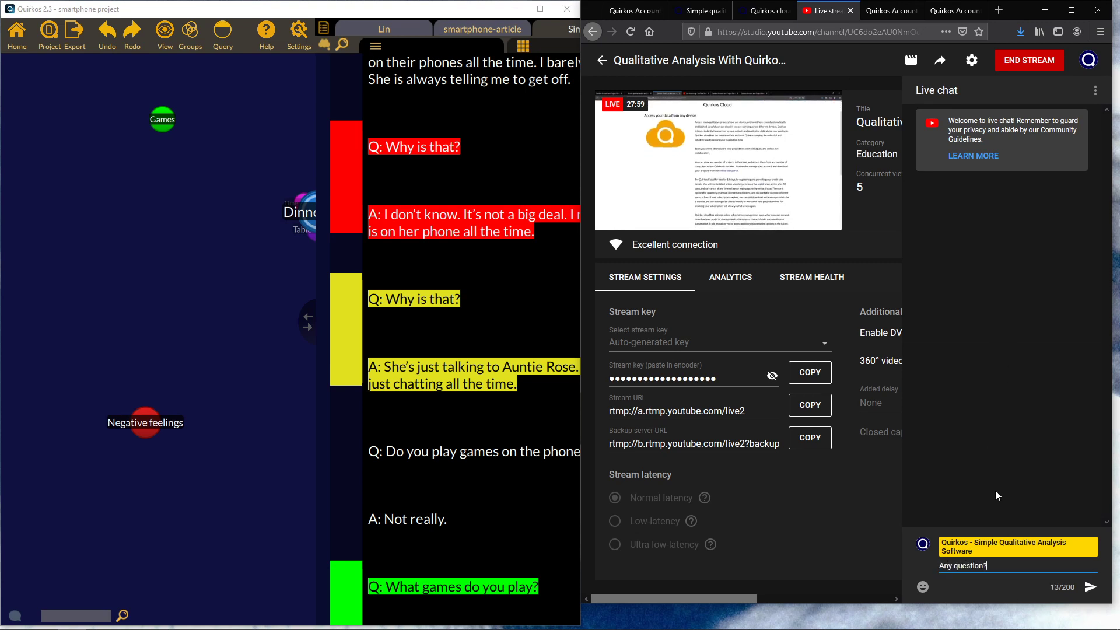
pyautogui.press('Return')
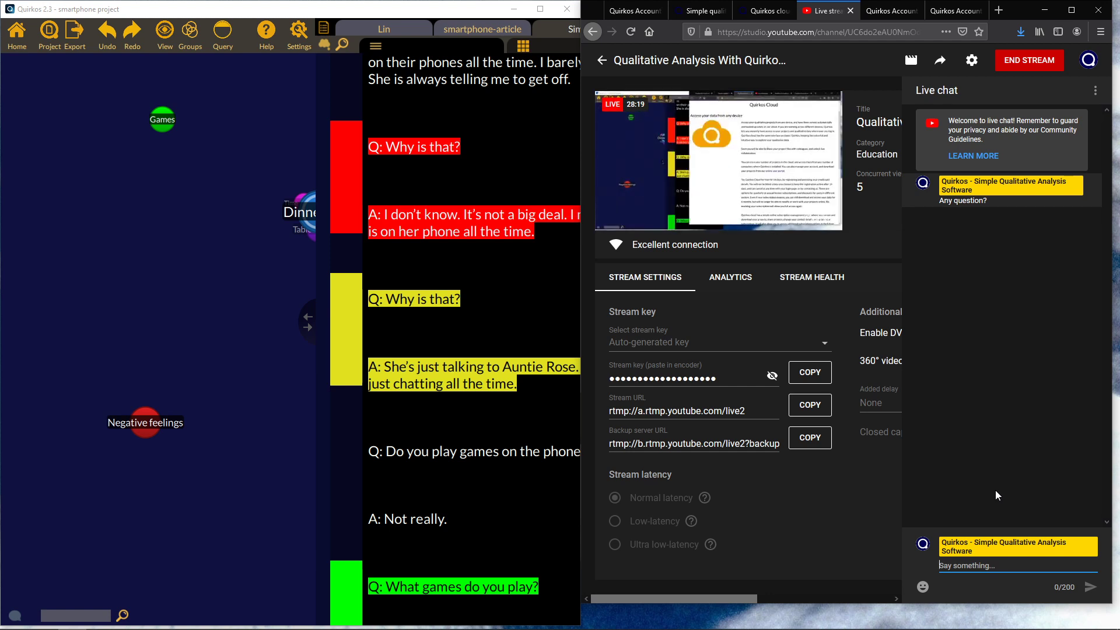
# Maximize the Quirkos project, then bring the live-stream page back over it.
pyautogui.click(1046, 10)
pyautogui.click(539, 7)
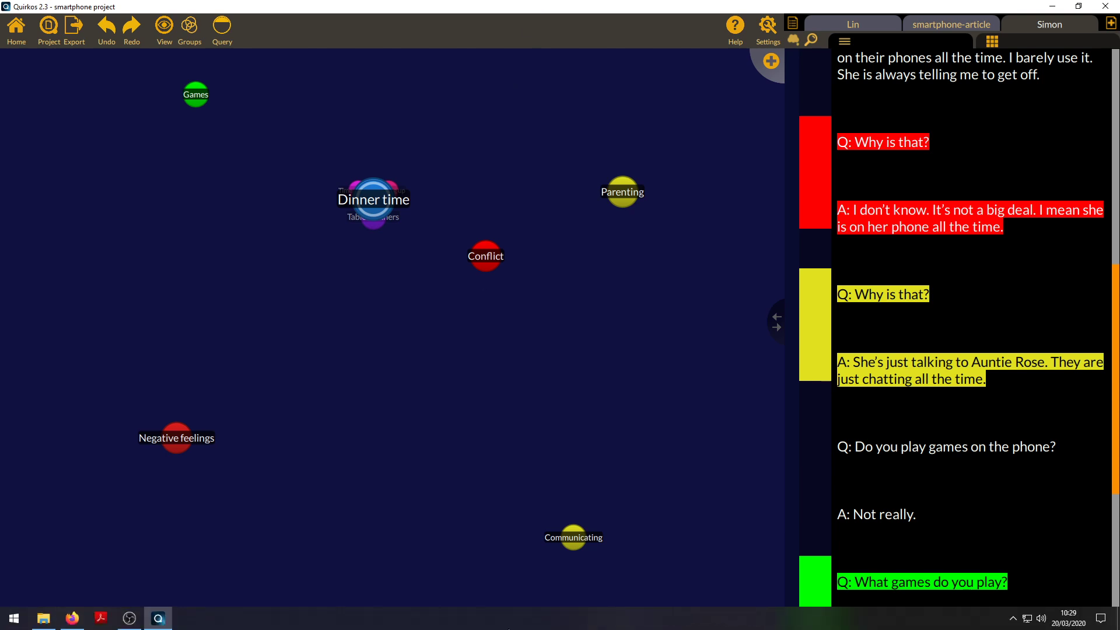
pyautogui.click(79, 622)
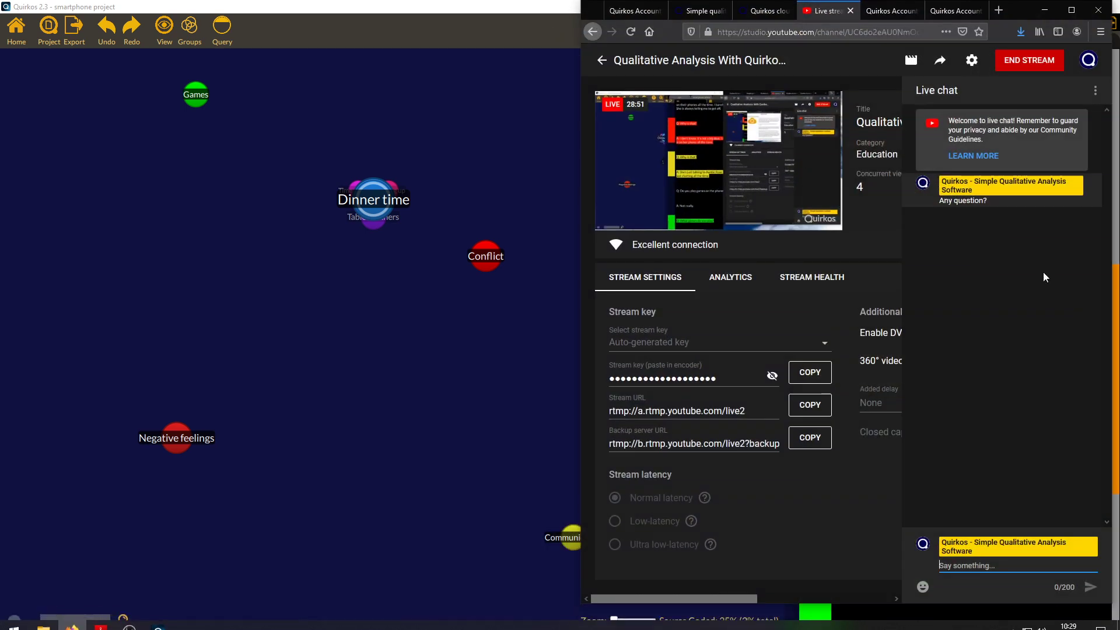